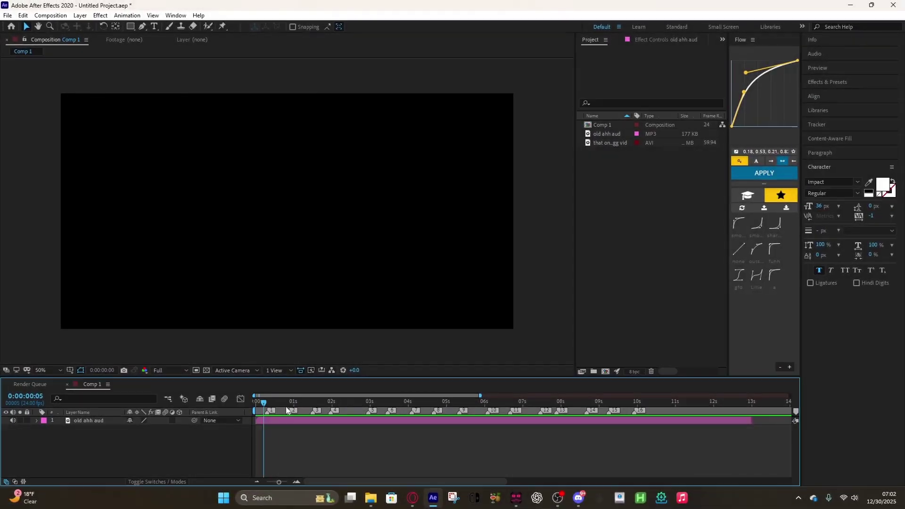
pyautogui.press('space')
pyautogui.scroll(-4, 92, 165)
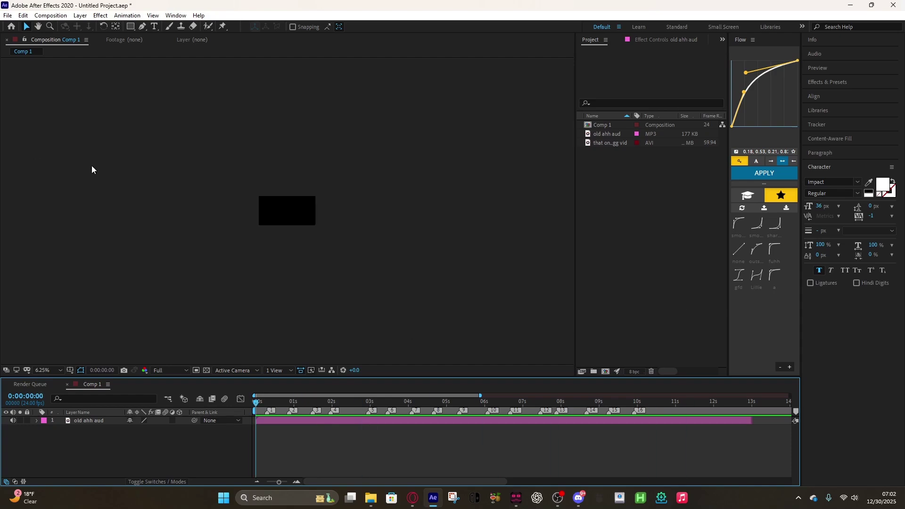
pyautogui.scroll(4, 96, 164)
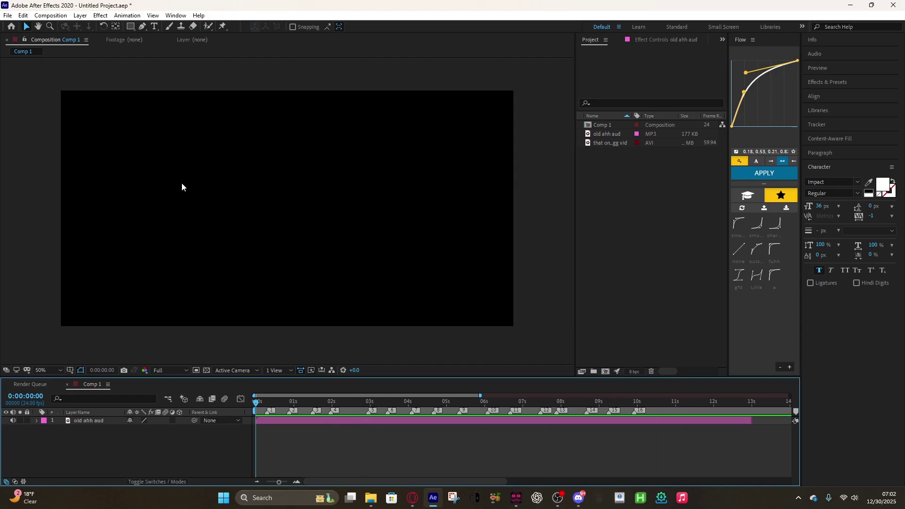
# Step: Change the settings of Comp 1 to a height of 1080 px and a frame rate of 23.976 fps
pyautogui.click(51, 16)
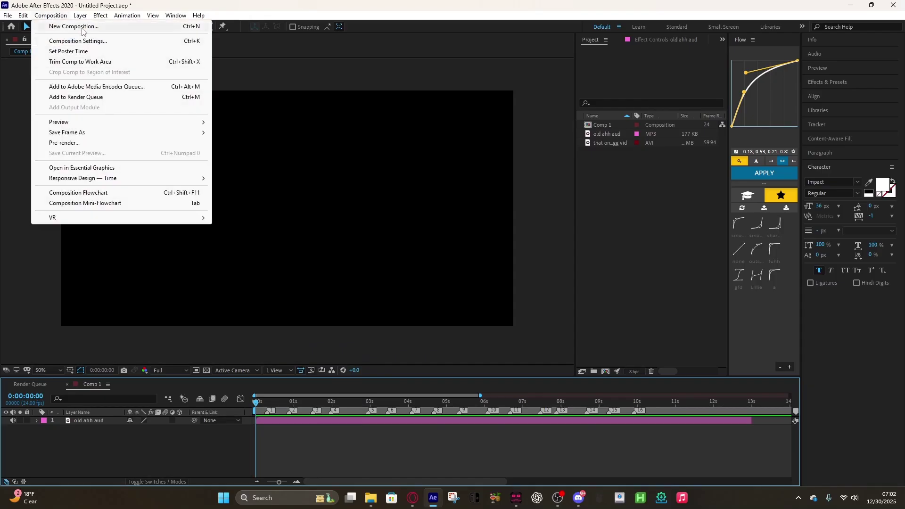
pyautogui.click(78, 41)
pyautogui.moveTo(500, 113); pyautogui.dragTo(340, 117)
pyautogui.click(352, 202)
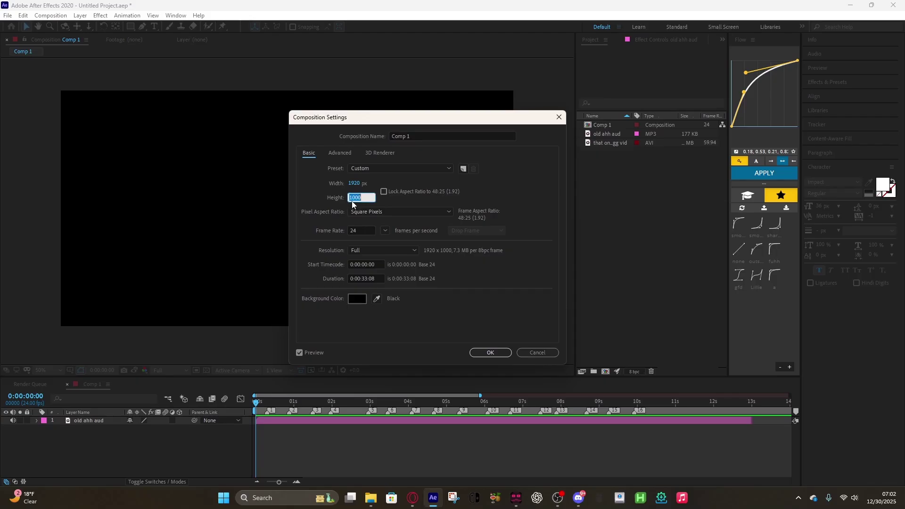
pyautogui.write('1080')
pyautogui.press('Return')
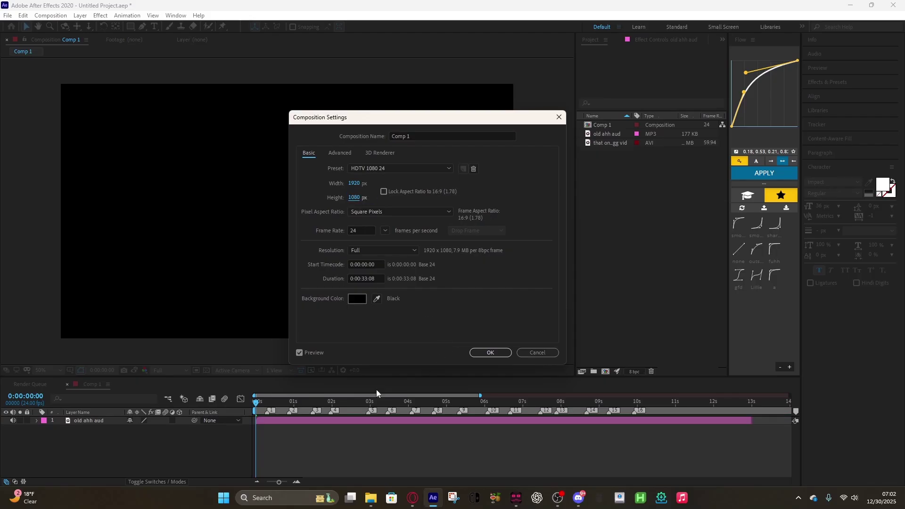
pyautogui.click(365, 229)
pyautogui.write('23.976')
pyautogui.click(514, 319)
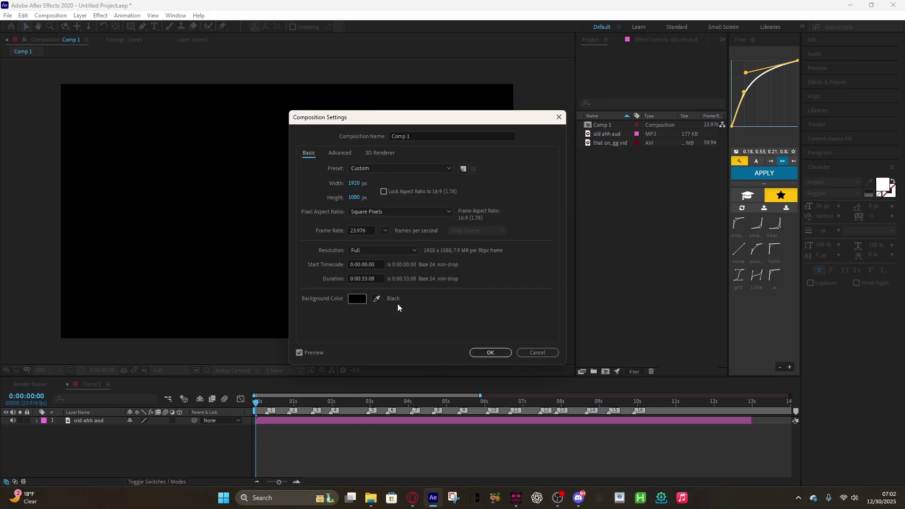
pyautogui.click(488, 351)
# Step: Play back the beat-marked audio in Comp 1 to check the markers against the beats
pyautogui.moveTo(258, 401); pyautogui.dragTo(278, 412)
pyautogui.press('space')
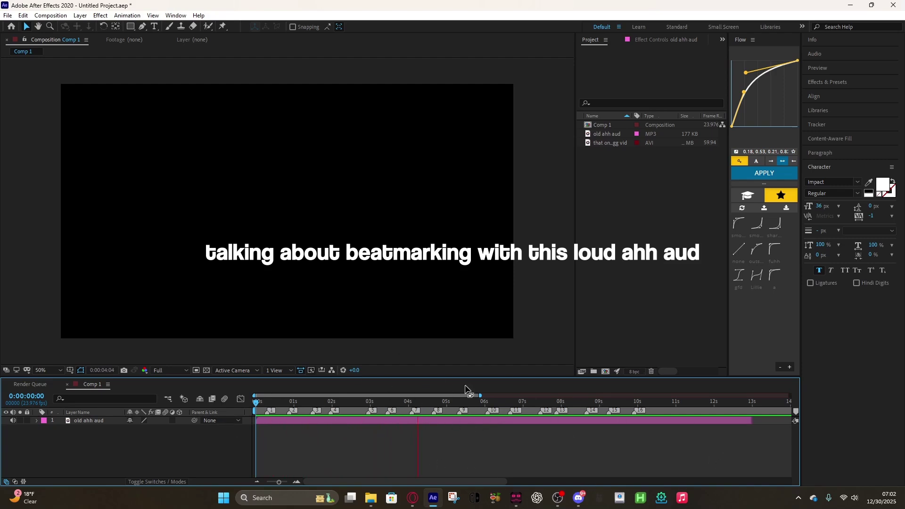
pyautogui.click(455, 406)
pyautogui.moveTo(452, 403); pyautogui.dragTo(126, 397)
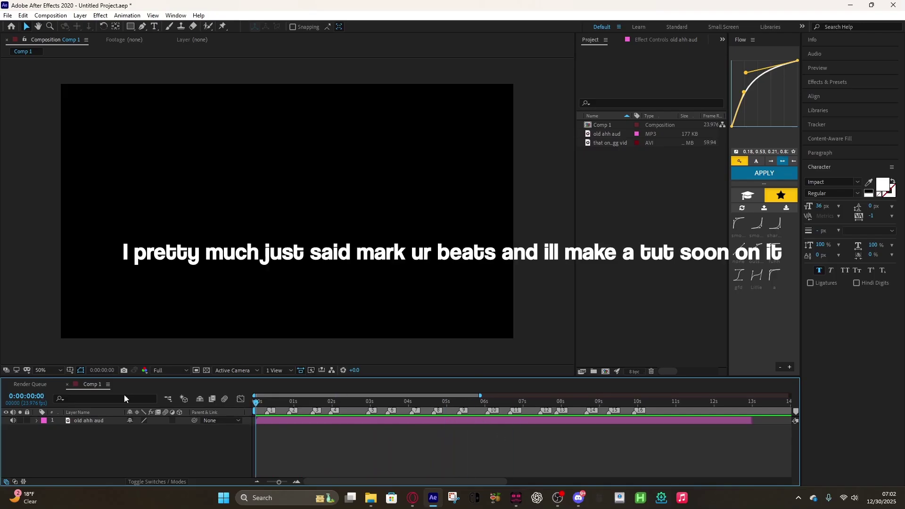
pyautogui.moveTo(481, 395); pyautogui.dragTo(466, 395)
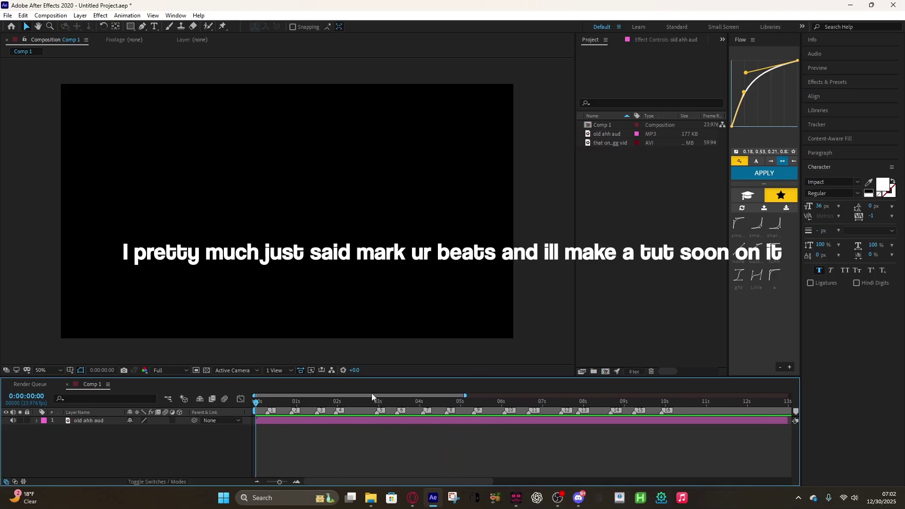
# Step: Open the "that one jugg vid" footage for viewing and scrub through it
pyautogui.click(615, 143)
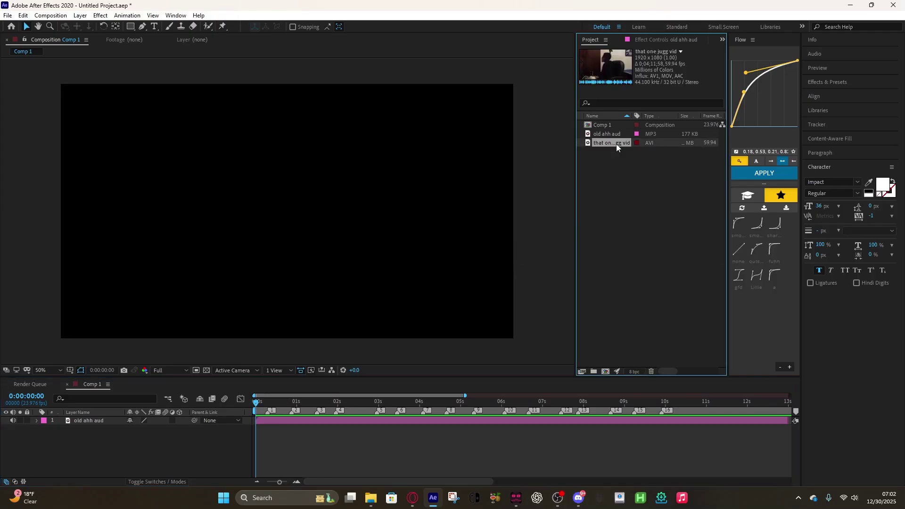
pyautogui.doubleClick(615, 143)
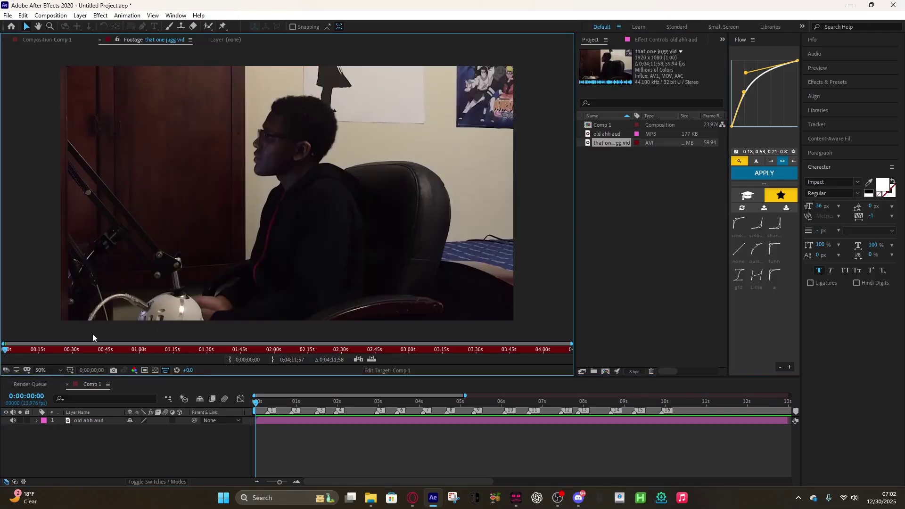
pyautogui.moveTo(6, 350); pyautogui.dragTo(103, 365)
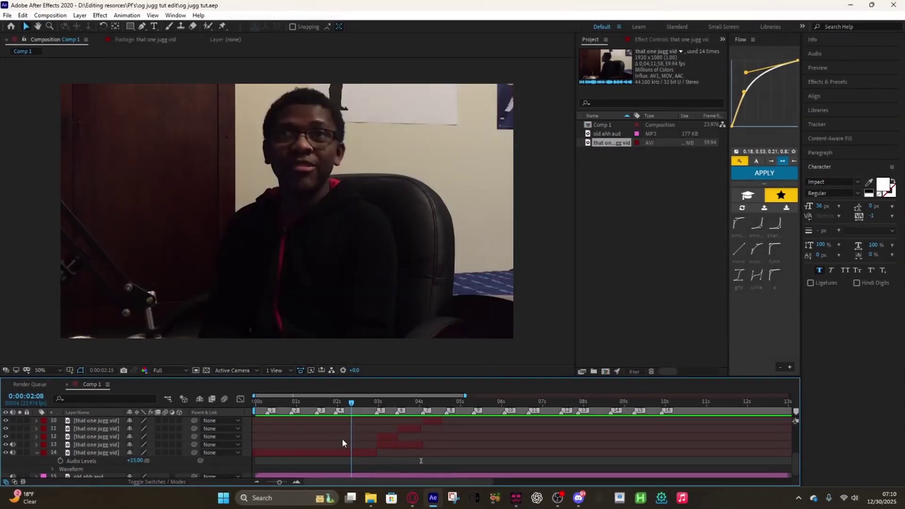
# Step: Preview the footage clips placed on the beat markers and return to the clip starting at marker 5
pyautogui.press('space')
pyautogui.scroll(2, 462, 436)
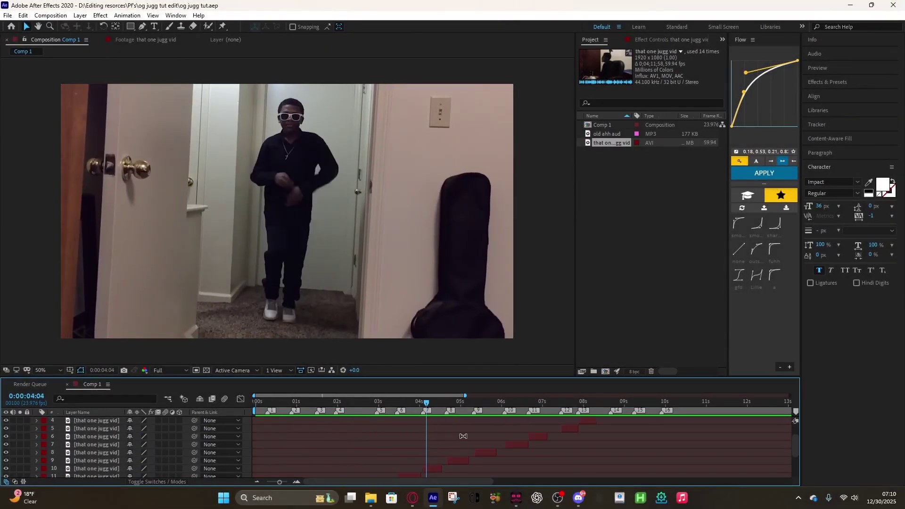
pyautogui.scroll(-2, 460, 436)
pyautogui.moveTo(426, 404); pyautogui.dragTo(380, 414)
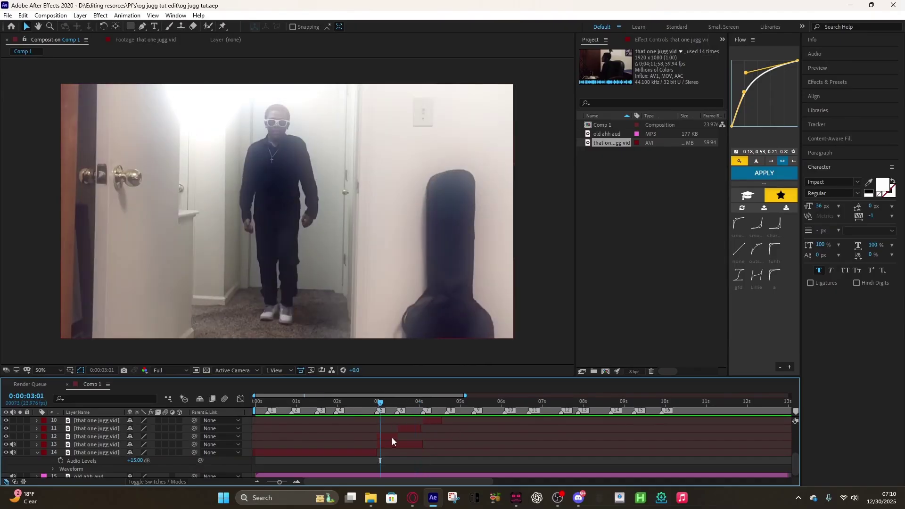
# Step: Enable frame blending on the layer 12 footage clip between beat markers 5 and 6
pyautogui.click(391, 436)
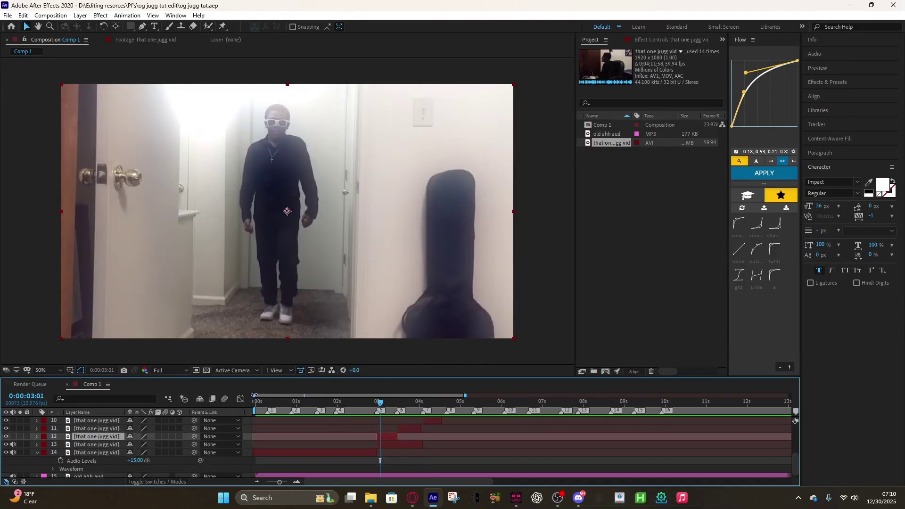
pyautogui.moveTo(254, 395); pyautogui.dragTo(281, 395)
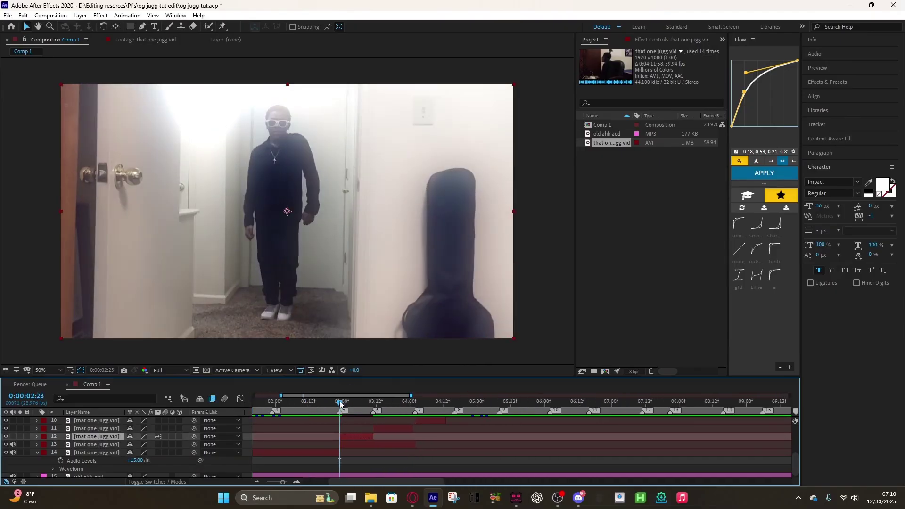
pyautogui.moveTo(341, 404); pyautogui.dragTo(380, 442)
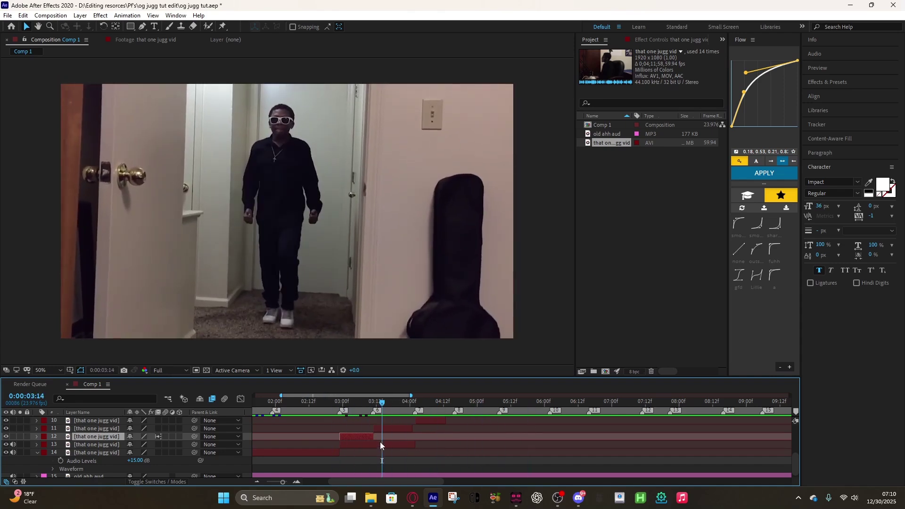
# Step: Split the layer 13 footage clip at beat marker 6 (0:00:03:11) and hide the video of its second part
pyautogui.click(381, 444)
pyautogui.moveTo(390, 407); pyautogui.dragTo(375, 413)
pyautogui.hotkey('ctrl', 'shift', 'd')
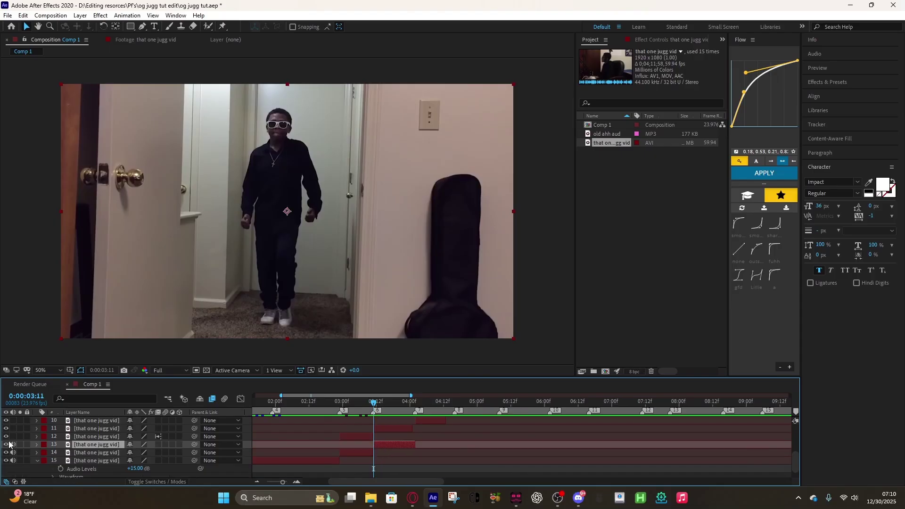
pyautogui.click(6, 444)
# Step: Pre-compose the layer 12 clip as "clip 1" with all attributes moved and duration adjusted to the layer, and save the project
pyautogui.moveTo(375, 403); pyautogui.dragTo(342, 437)
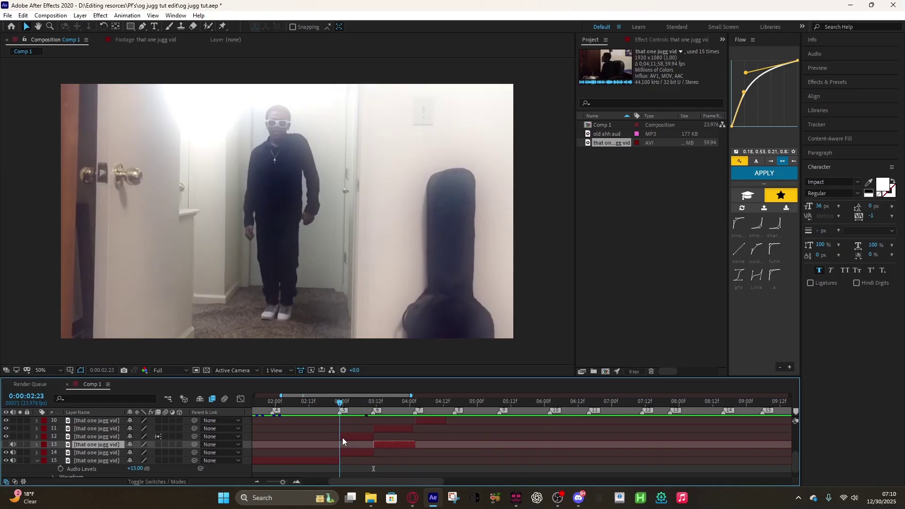
pyautogui.click(349, 436)
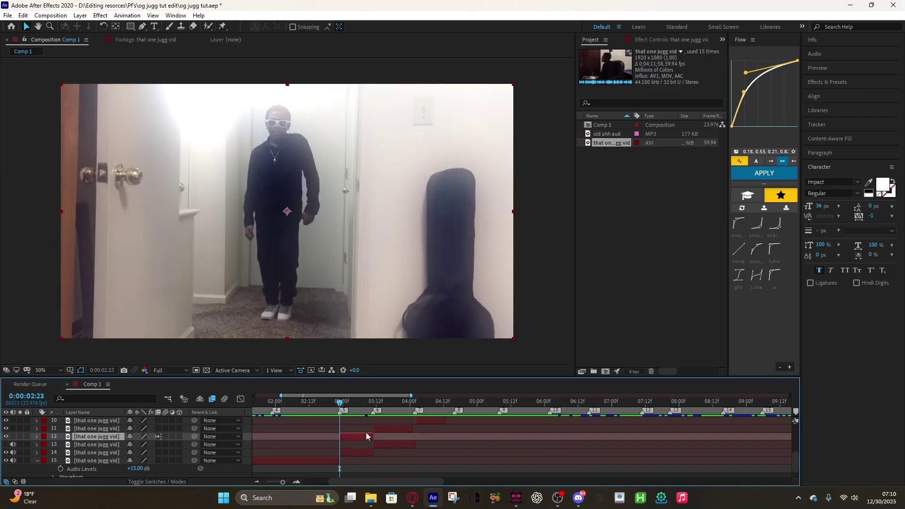
pyautogui.hotkey('ctrl', 'shift', 'c')
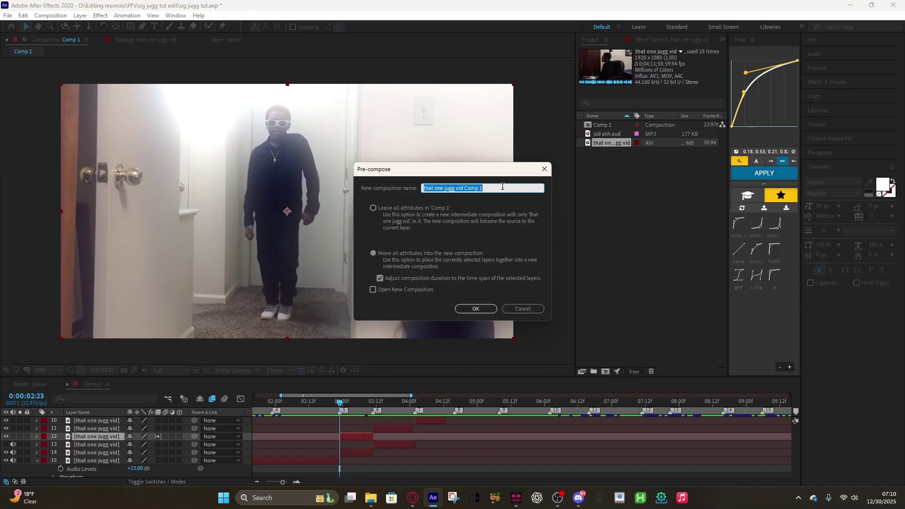
pyautogui.write('clip')
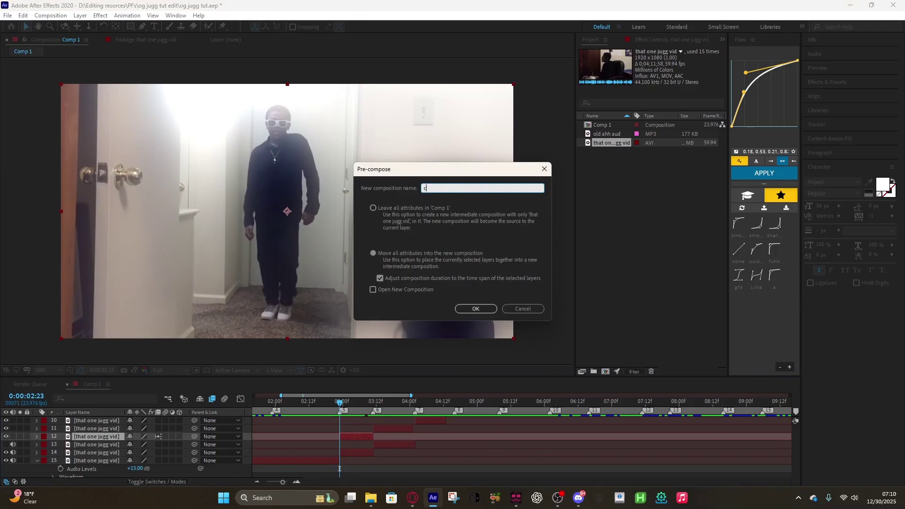
pyautogui.click(474, 308)
pyautogui.hotkey('ctrl', 's')
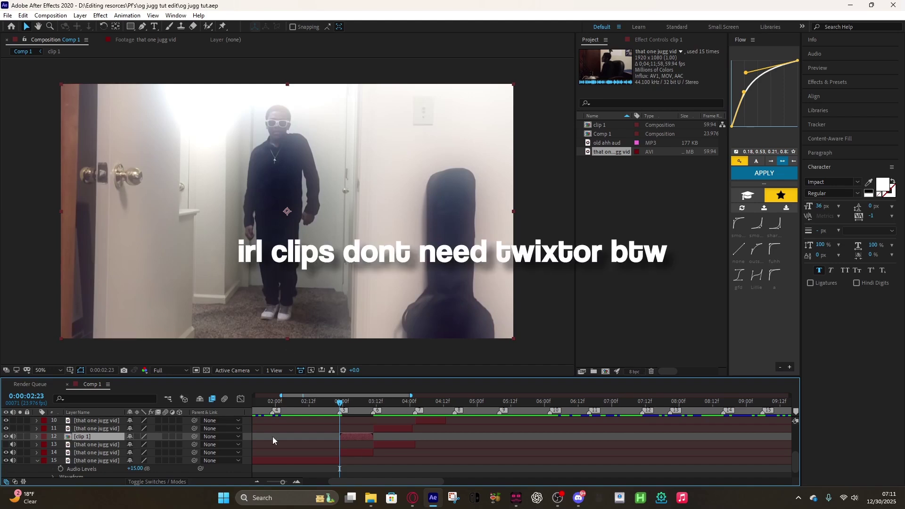
# Step: Open clip 1, cycle the frame blending mode of the footage layer inside it, and return to Comp 1
pyautogui.doubleClick(100, 436)
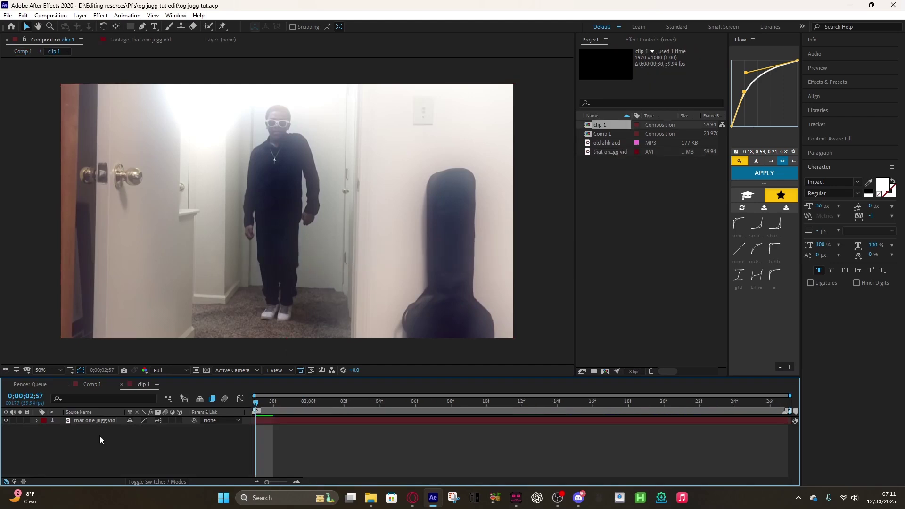
pyautogui.click(158, 421)
pyautogui.click(158, 421)
pyautogui.click(92, 384)
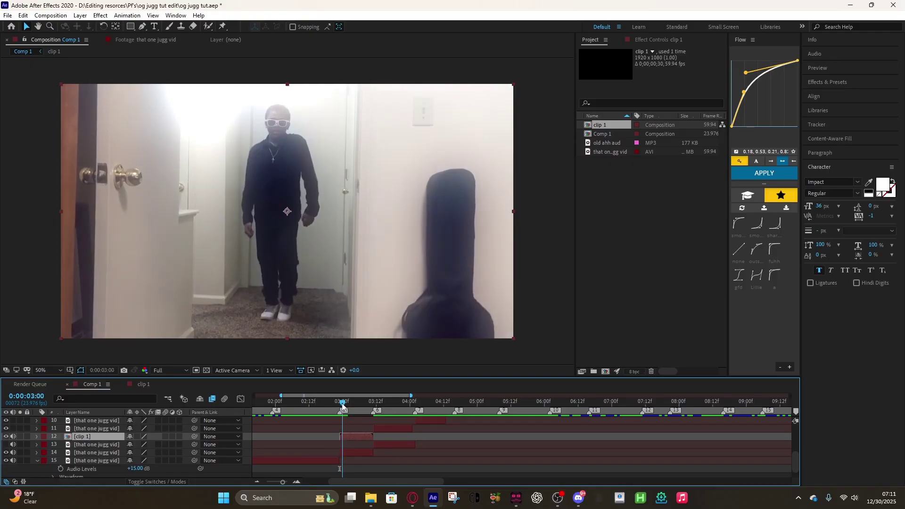
# Step: Enable time remapping on the clip 1 layer in Comp 1
pyautogui.hotkey('ctrl', 'alt', 't')
pyautogui.rightClick(358, 438)
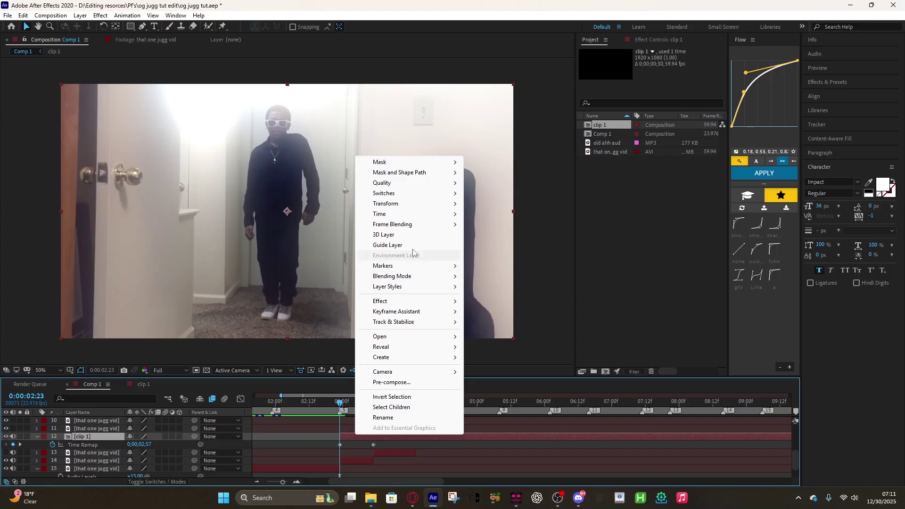
pyautogui.moveTo(410, 216)
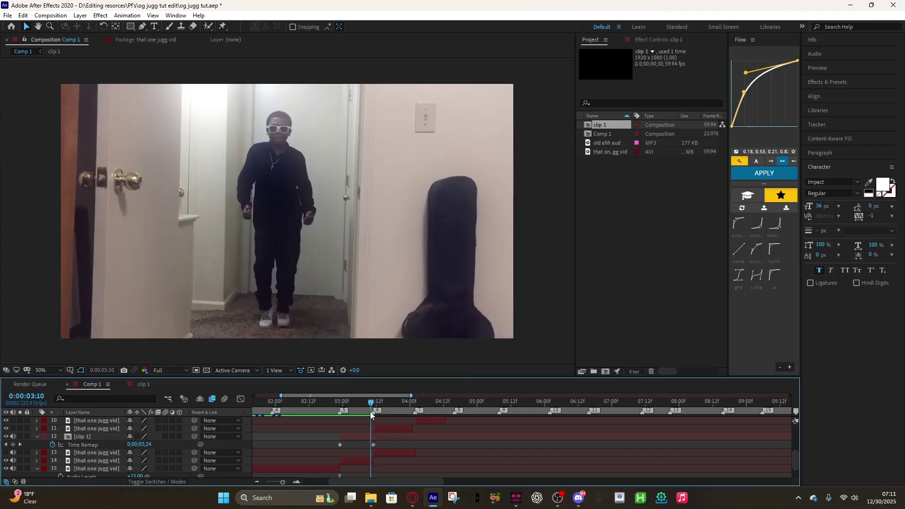
# Step: Replace clip 1's final Time Remap keyframe with one at 0:00:03:10 and trim the layer's end at beat marker 6
pyautogui.moveTo(369, 412)
pyautogui.mouseDown()
pyautogui.moveTo(353, 419)
pyautogui.moveTo(372, 426)
pyautogui.moveTo(371, 405)
pyautogui.mouseUp()
pyautogui.click(373, 406)
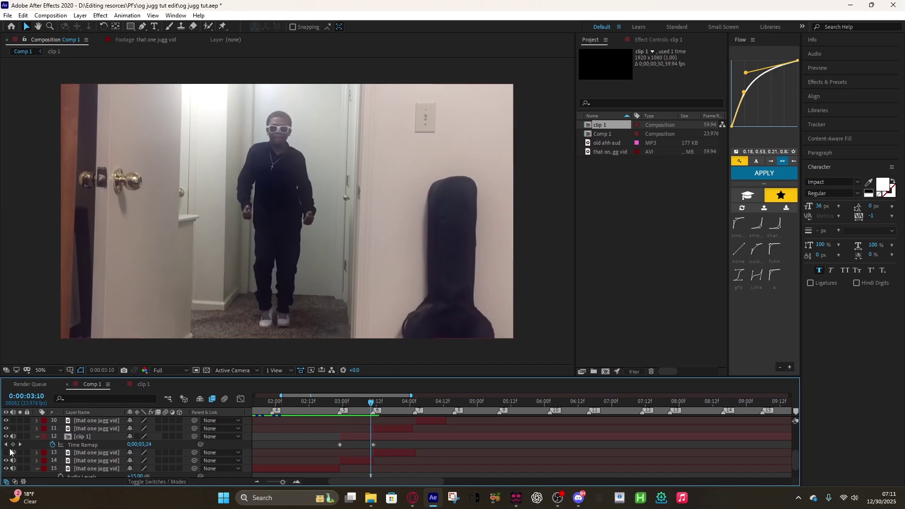
pyautogui.click(13, 445)
pyautogui.moveTo(371, 405); pyautogui.dragTo(375, 437)
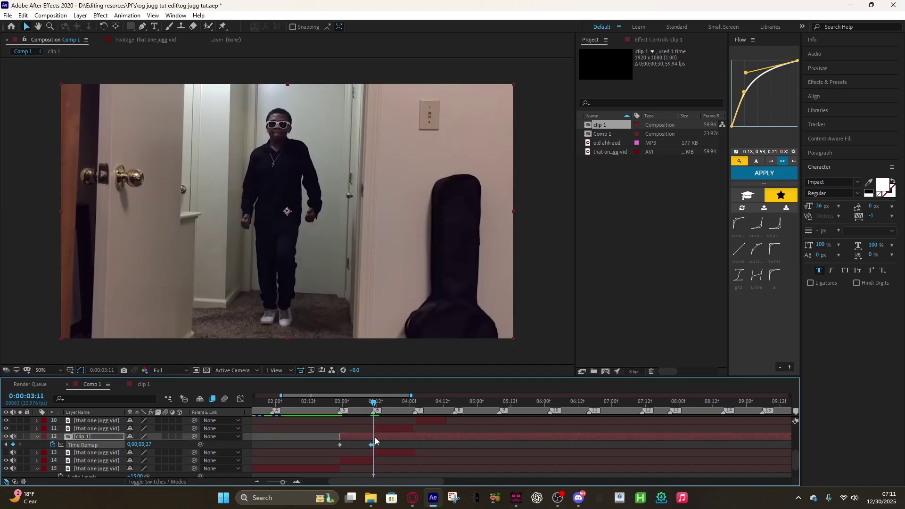
pyautogui.click(377, 444)
pyautogui.click(373, 445)
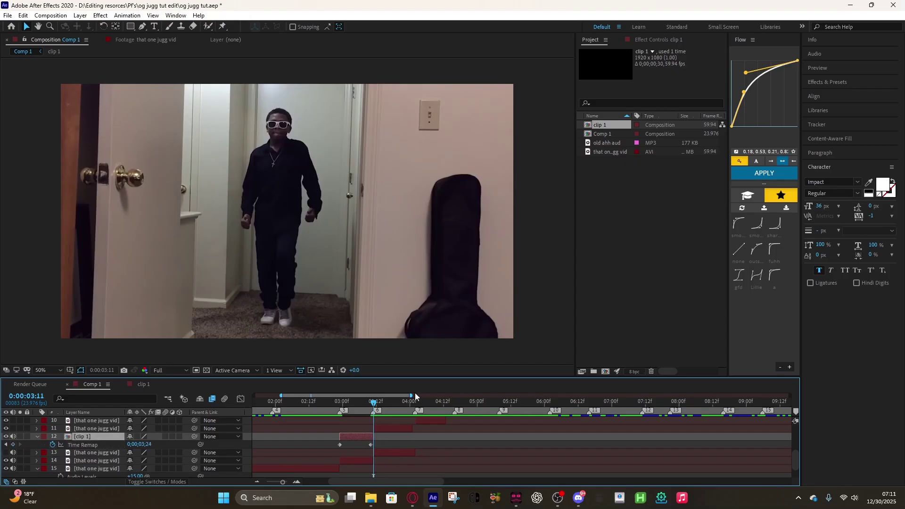
# Step: Keyframe the opacity of clip 1 from 0% at 0:00:02:23 to 100% at 0:00:03:10
pyautogui.moveTo(411, 395); pyautogui.dragTo(368, 445)
pyautogui.press('t')
pyautogui.click(60, 444)
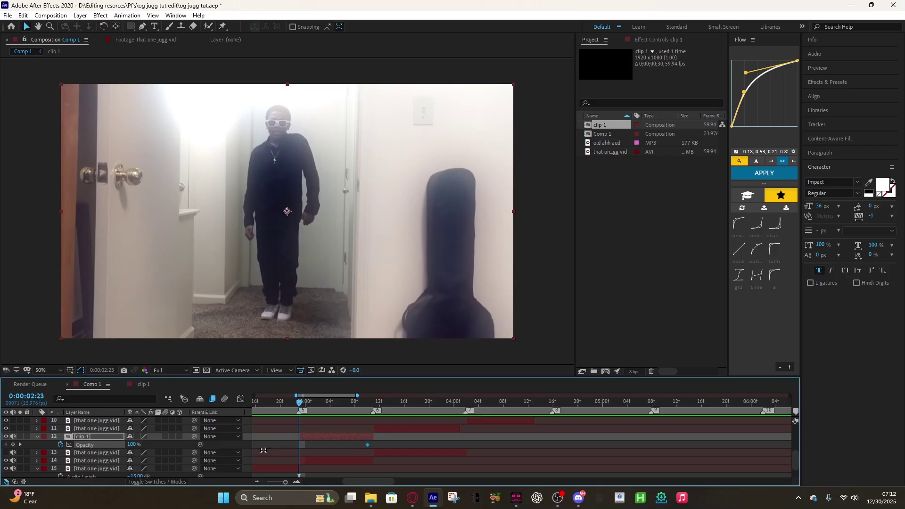
pyautogui.click(130, 446)
pyautogui.write('0')
pyautogui.press('Return')
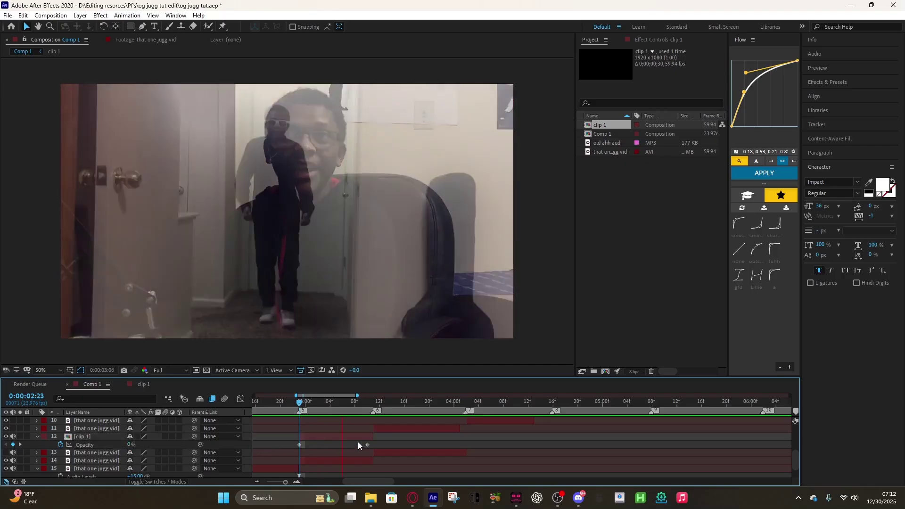
# Step: Pre-compose the footage layer starting at beat marker 6 into a new composition named "clip 2"
pyautogui.moveTo(384, 404); pyautogui.dragTo(371, 434)
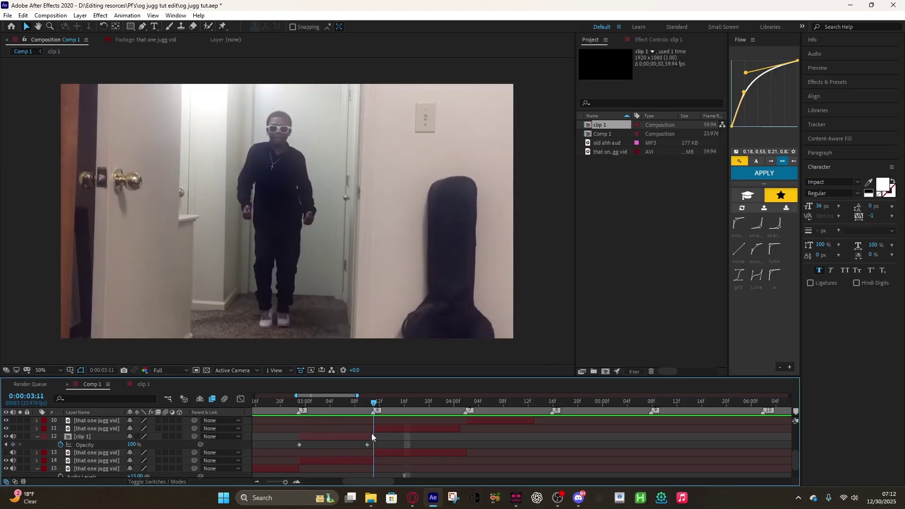
pyautogui.click(386, 428)
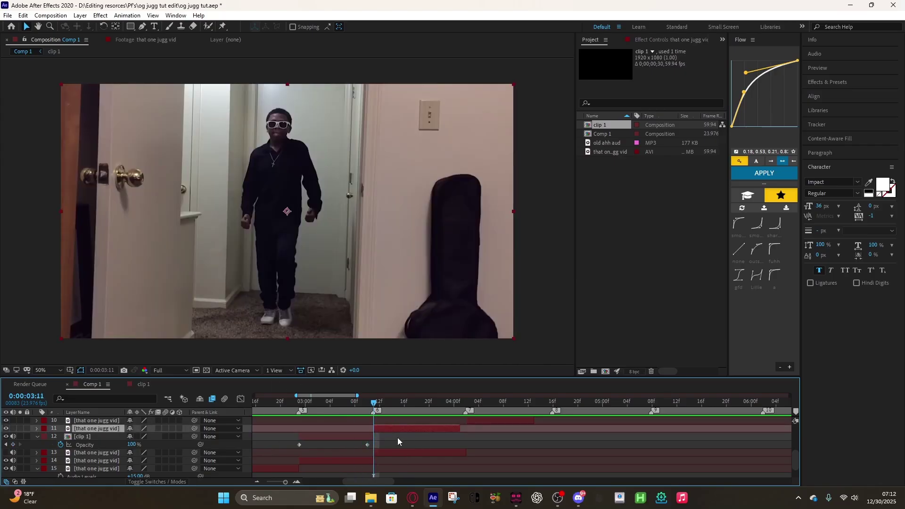
pyautogui.click(158, 427)
pyautogui.hotkey('ctrl', 'shift', 'c')
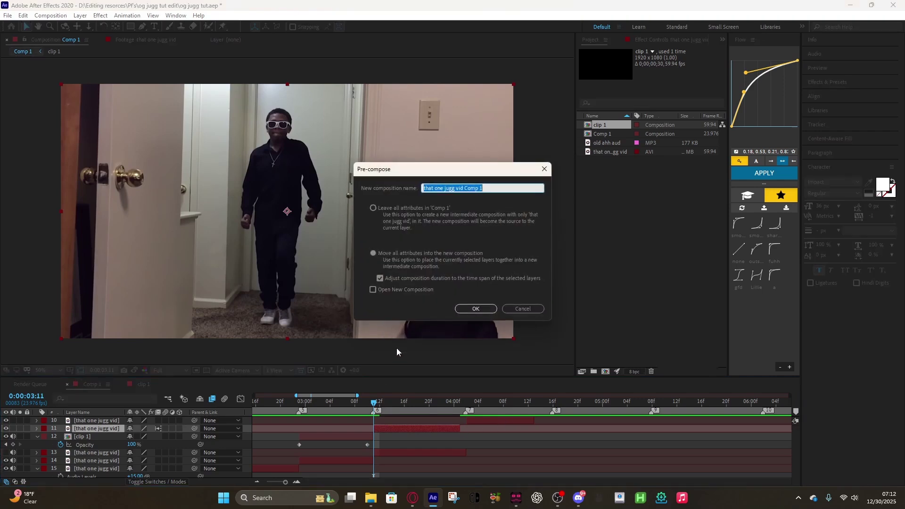
pyautogui.write('clip 2')
pyautogui.press('Return')
# Step: Enable time remapping on clip 2, place its final keyframe at 0:00:04:01, end the layer at beat marker 7, and save the project
pyautogui.hotkey('ctrl', 'alt', 't')
pyautogui.moveTo(373, 403); pyautogui.dragTo(456, 426)
pyautogui.press('pagedown')
pyautogui.hotkey('ctrl', 'shift', 'd')
pyautogui.press('Delete')
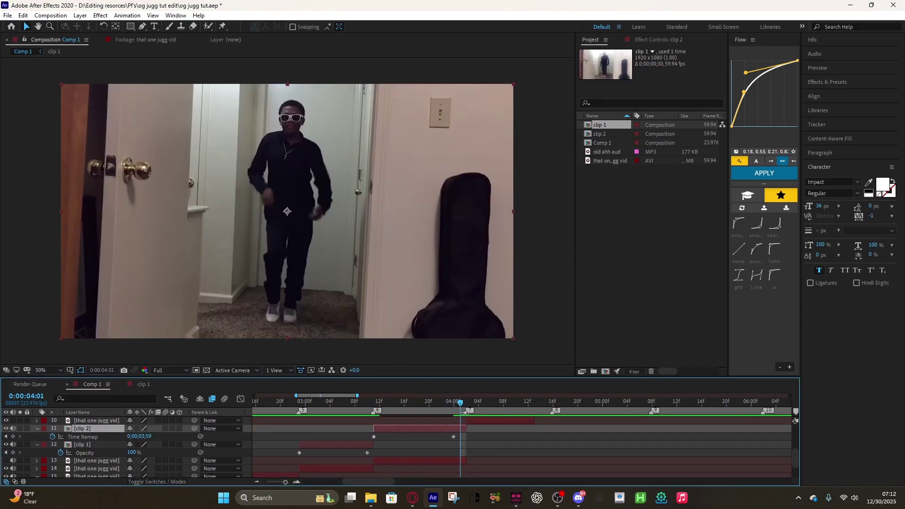
pyautogui.moveTo(460, 403); pyautogui.dragTo(463, 422)
pyautogui.moveTo(454, 437); pyautogui.dragTo(460, 437)
pyautogui.click(467, 411)
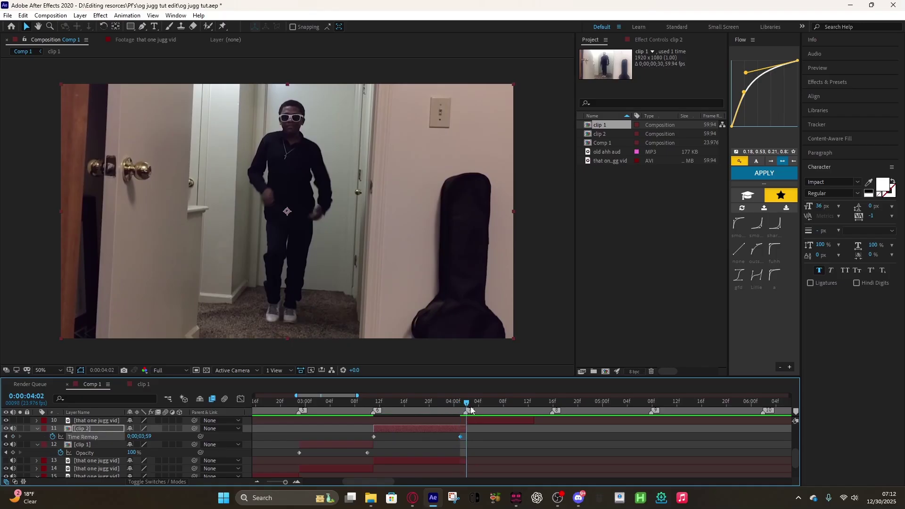
pyautogui.press('space')
pyautogui.hotkey('ctrl', 's')
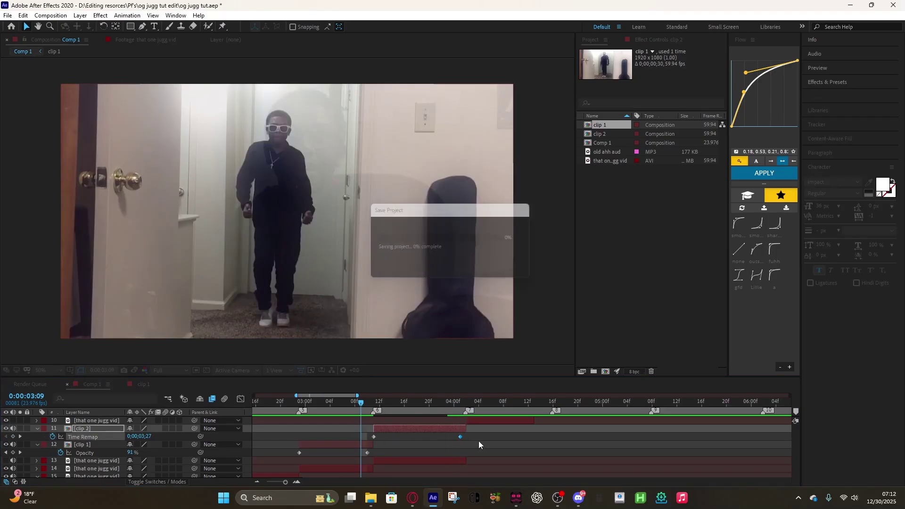
# Step: Ease clip 2's Time Remap keyframes with the smooth Flow preset, adjust the curve handle and preview the transition from clip 1
pyautogui.moveTo(450, 404); pyautogui.dragTo(423, 401)
pyautogui.moveTo(478, 440); pyautogui.dragTo(323, 435)
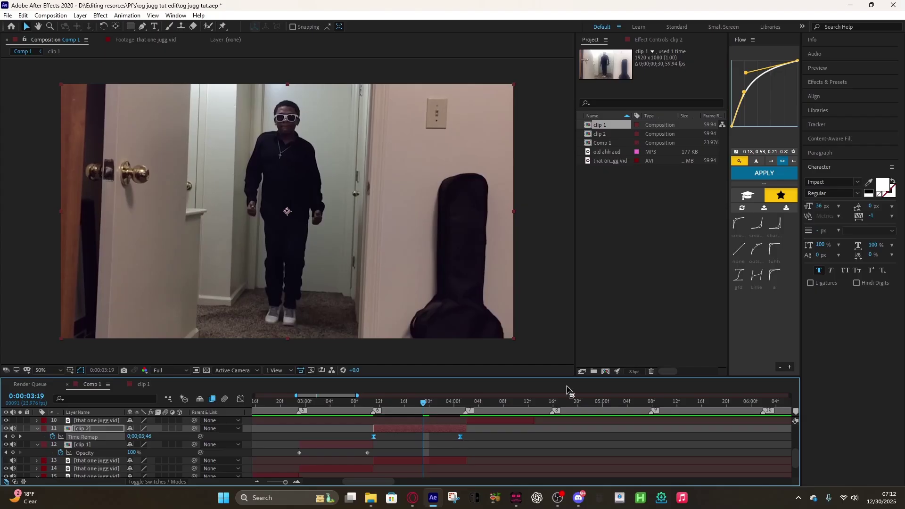
pyautogui.click(738, 225)
pyautogui.hotkey('ctrl', 's')
pyautogui.moveTo(347, 402); pyautogui.dragTo(367, 424)
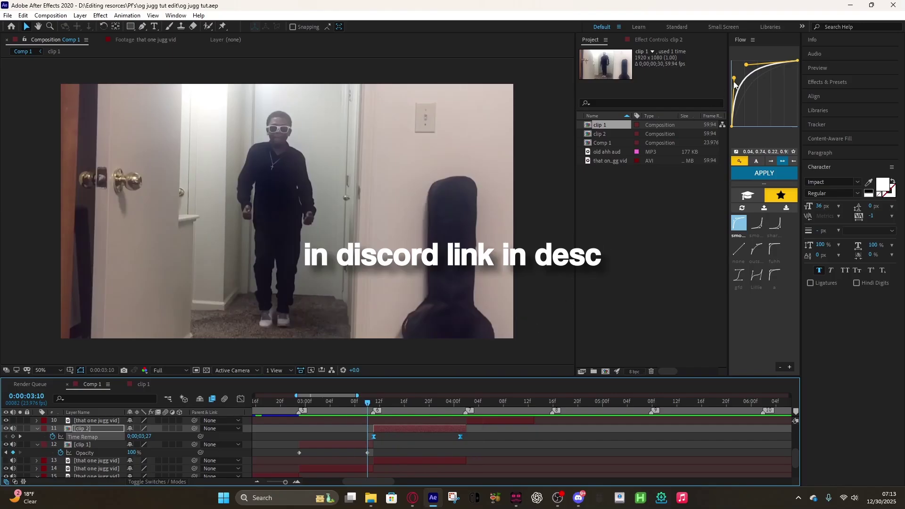
pyautogui.moveTo(733, 78)
pyautogui.mouseDown()
pyautogui.moveTo(745, 94)
pyautogui.moveTo(741, 70)
pyautogui.mouseUp()
pyautogui.press('space')
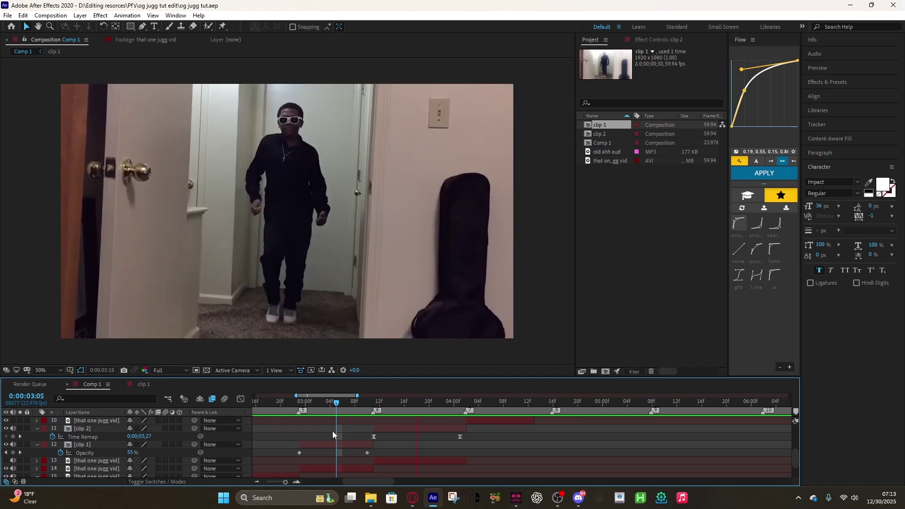
pyautogui.press('space')
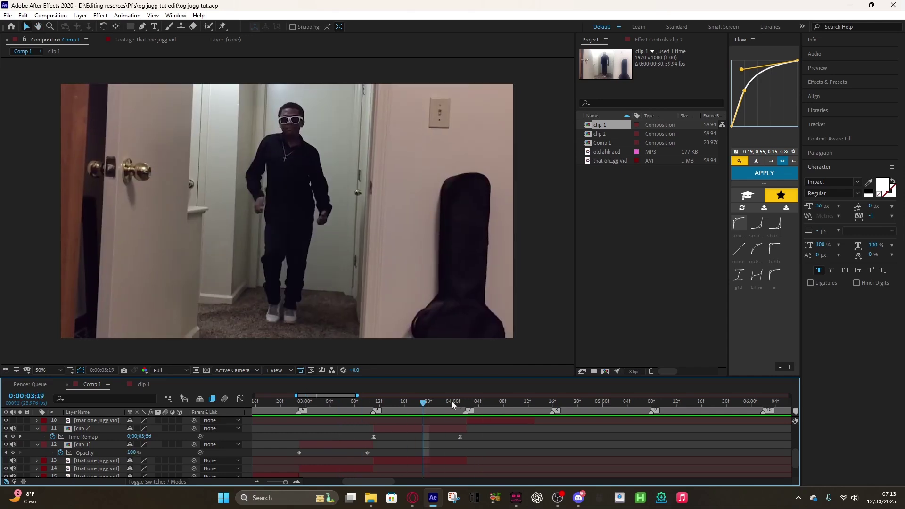
# Step: Pre-compose the footage layer starting at beat marker 7 into a new composition named "clip 3"
pyautogui.moveTo(452, 401); pyautogui.dragTo(467, 420)
pyautogui.click(477, 420)
pyautogui.scroll(2, 472, 438)
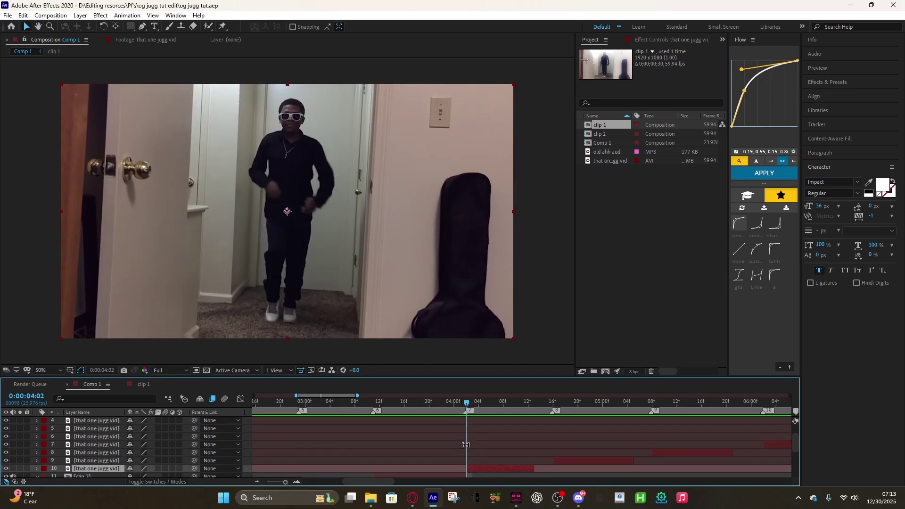
pyautogui.scroll(-2, 518, 447)
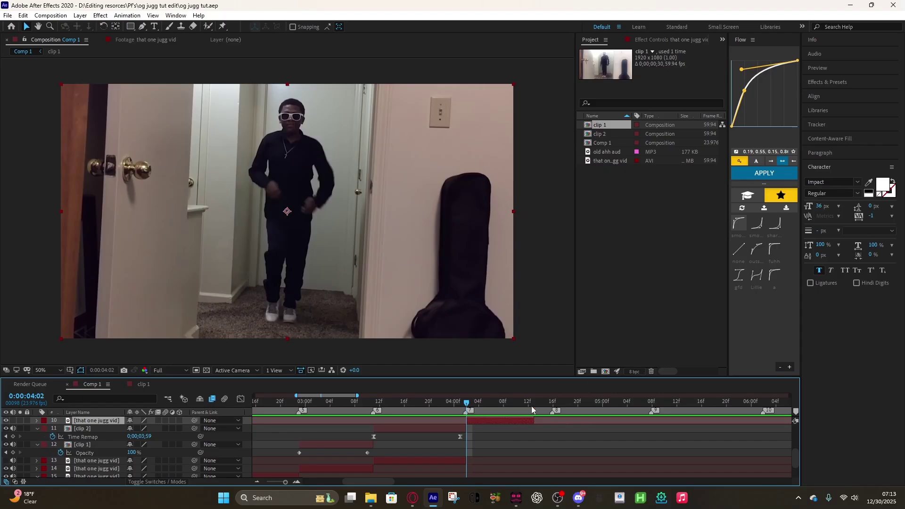
pyautogui.scroll(1, 564, 446)
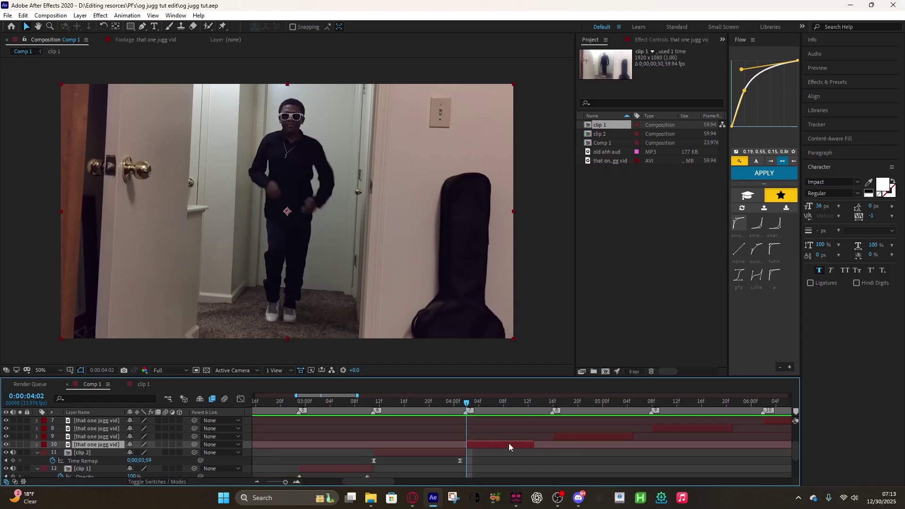
pyautogui.hotkey('ctrl', 'shift', 'c')
pyautogui.write('clip 3')
pyautogui.press('Return')
# Step: Enable time remapping on clip 3, extend the layer to beat marker 8 and ease its keyframes with an adjusted Flow curve
pyautogui.hotkey('ctrl', 'alt', 't')
pyautogui.moveTo(533, 445); pyautogui.dragTo(552, 444)
pyautogui.click(738, 275)
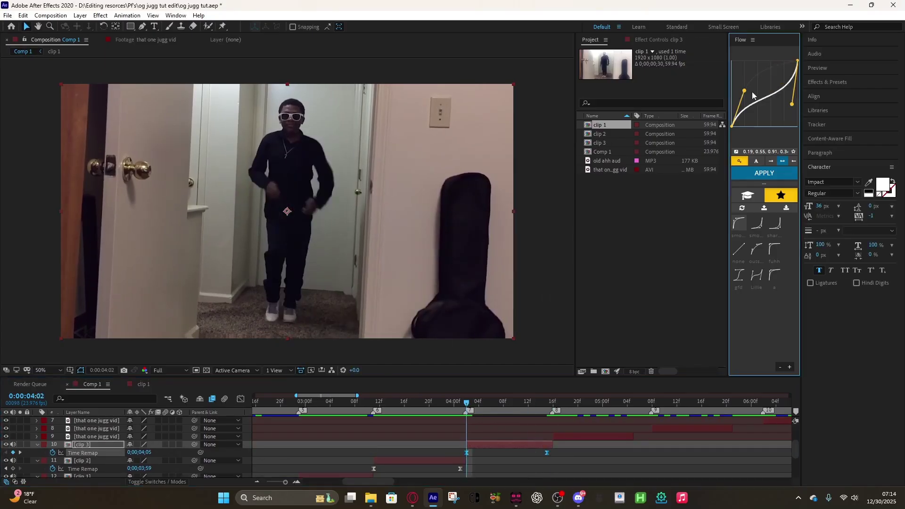
pyautogui.press('space')
pyautogui.moveTo(773, 125); pyautogui.dragTo(739, 96)
# Step: Pre-compose the footage layer starting at beat marker 8 into a new composition named "clip 4"
pyautogui.click(565, 436)
pyautogui.hotkey('ctrl', 'shift', 'c')
pyautogui.write('clip 4')
pyautogui.press('Return')
# Step: Enable time remapping on clip 4, extend it to beat marker 9, ease its keyframes with the smooth Flow preset and save
pyautogui.hotkey('ctrl', 'alt', 't')
pyautogui.moveTo(633, 435); pyautogui.dragTo(652, 435)
pyautogui.click(738, 223)
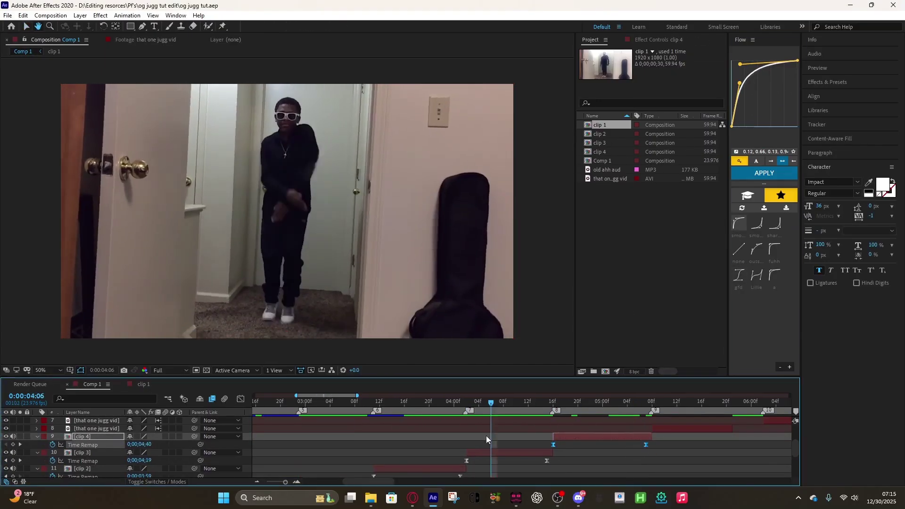
pyautogui.hotkey('ctrl', 's')
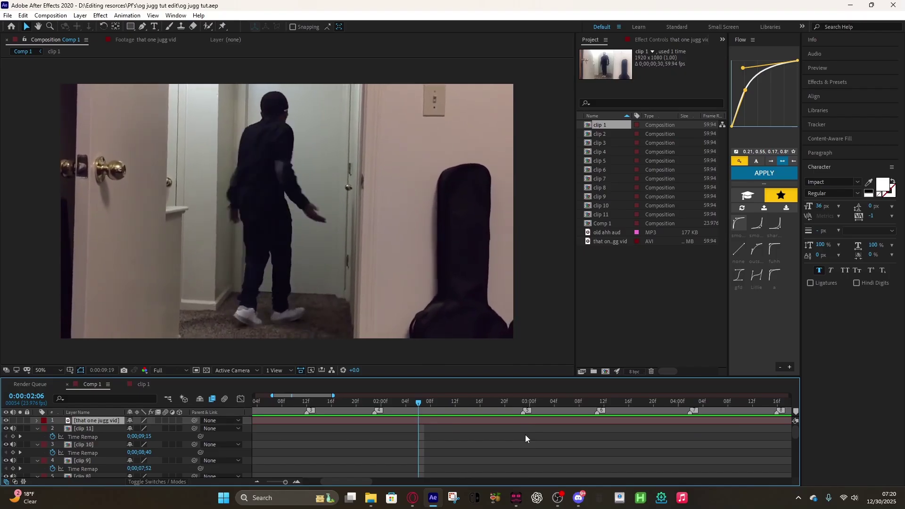
# Step: Play back the edit around clip 11 and review the remapped clips along the Comp 1 timeline
pyautogui.press('space')
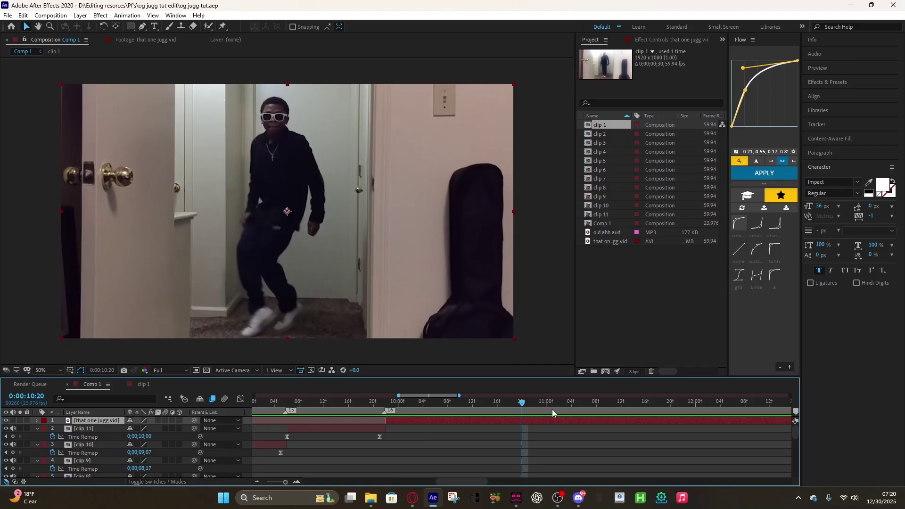
pyautogui.press('space')
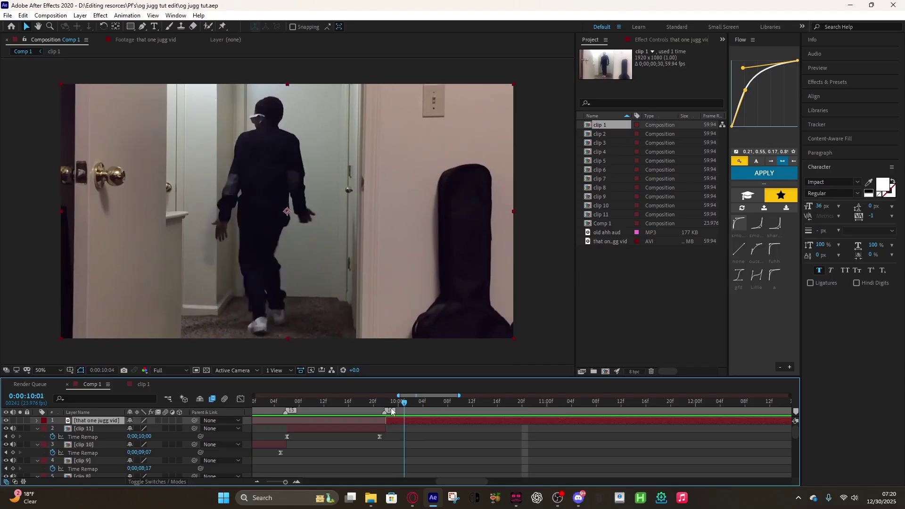
pyautogui.moveTo(630, 411); pyautogui.dragTo(544, 420)
pyautogui.scroll(-5, 544, 419)
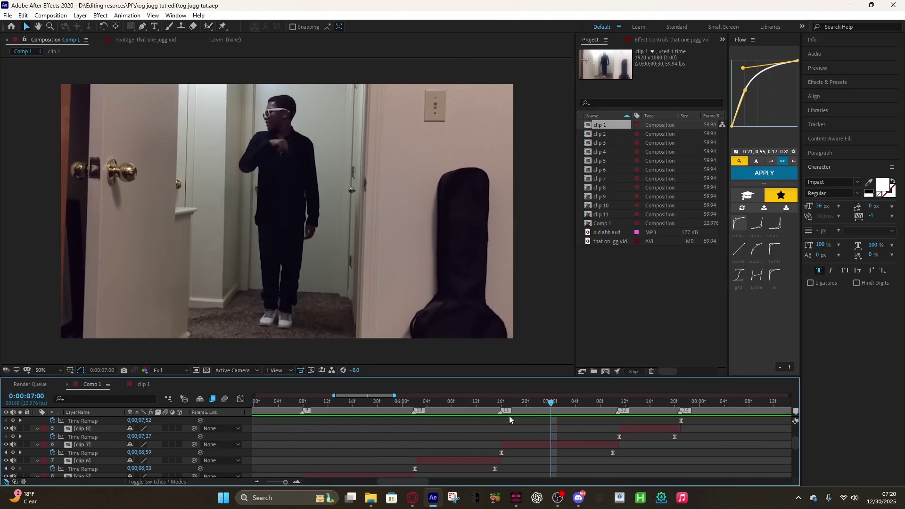
pyautogui.moveTo(333, 396); pyautogui.dragTo(292, 396)
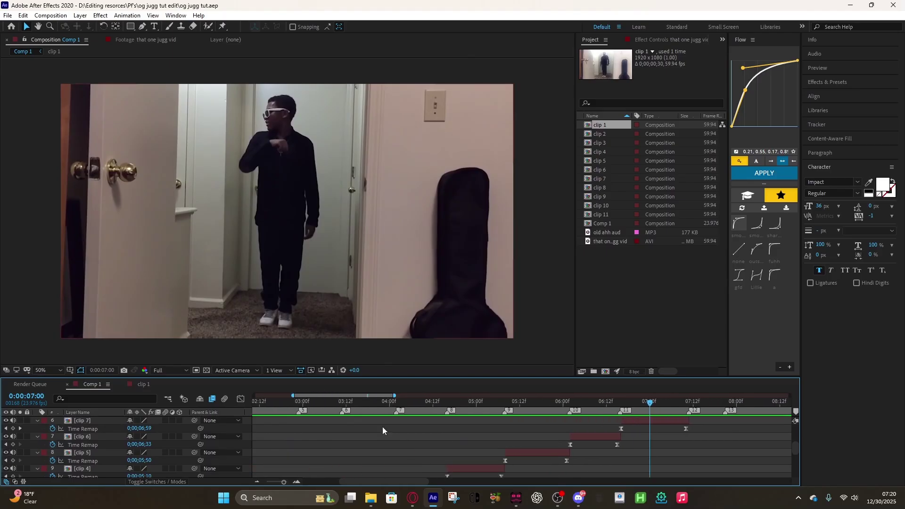
pyautogui.scroll(-4, 423, 432)
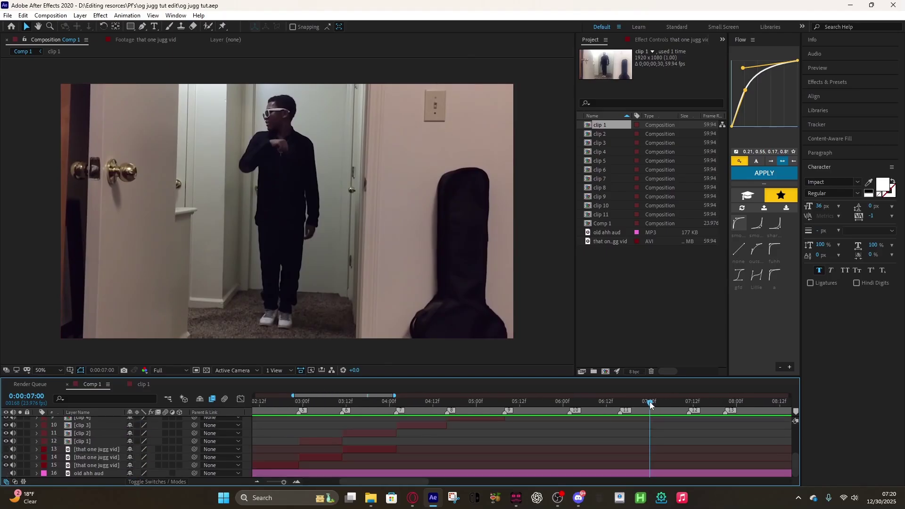
# Step: Add a null object directly above clip 2, starting at beat marker 6 (0:00:03:11)
pyautogui.moveTo(650, 405); pyautogui.dragTo(342, 442)
pyautogui.click(345, 432)
pyautogui.moveTo(294, 396); pyautogui.dragTo(318, 396)
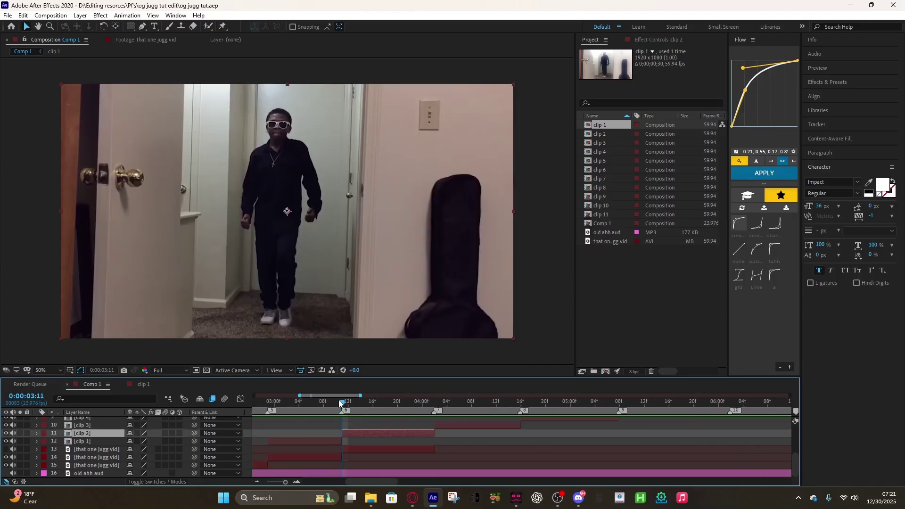
pyautogui.moveTo(344, 406)
pyautogui.mouseDown()
pyautogui.moveTo(331, 409)
pyautogui.moveTo(343, 410)
pyautogui.mouseUp()
pyautogui.hotkey('ctrl', 'alt', 'shift', 'y')
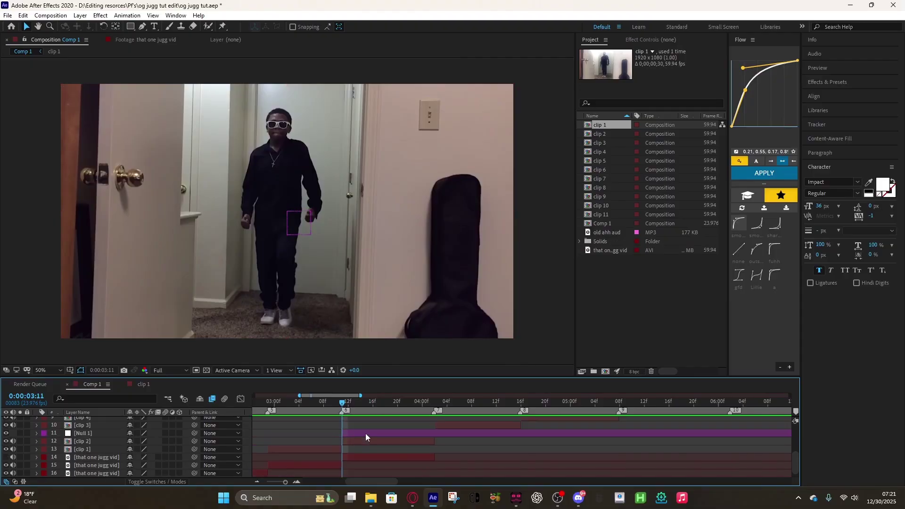
pyautogui.click(123, 16)
pyautogui.moveTo(80, 16)
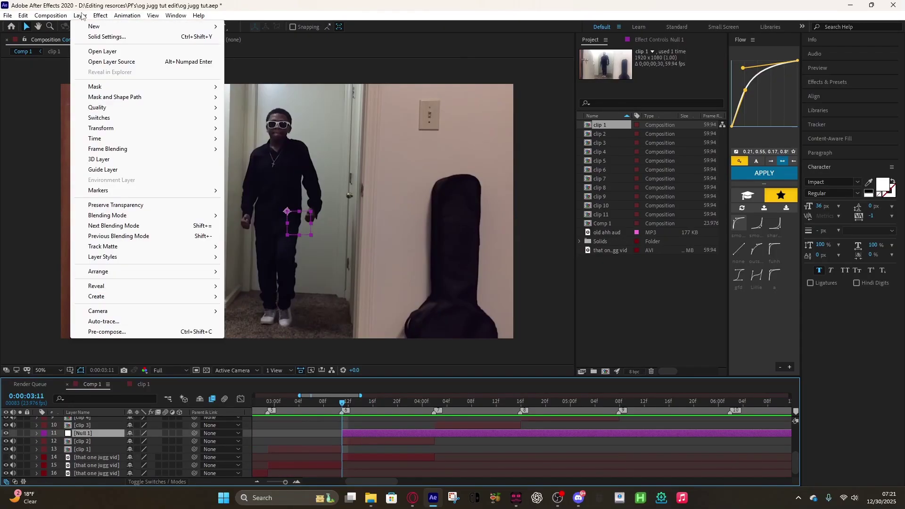
pyautogui.moveTo(110, 26)
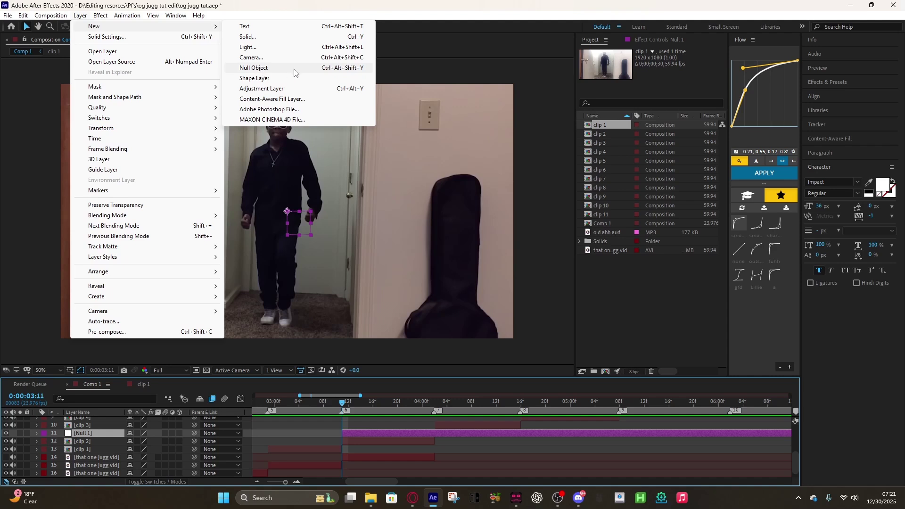
# Step: Trim the end of the null above clip 2 to match the clip's end at beat marker 7
pyautogui.moveTo(367, 404); pyautogui.dragTo(339, 436)
pyautogui.press('space')
pyautogui.hotkey('ctrl', 'shift', 'd')
pyautogui.press('Delete')
pyautogui.click(353, 432)
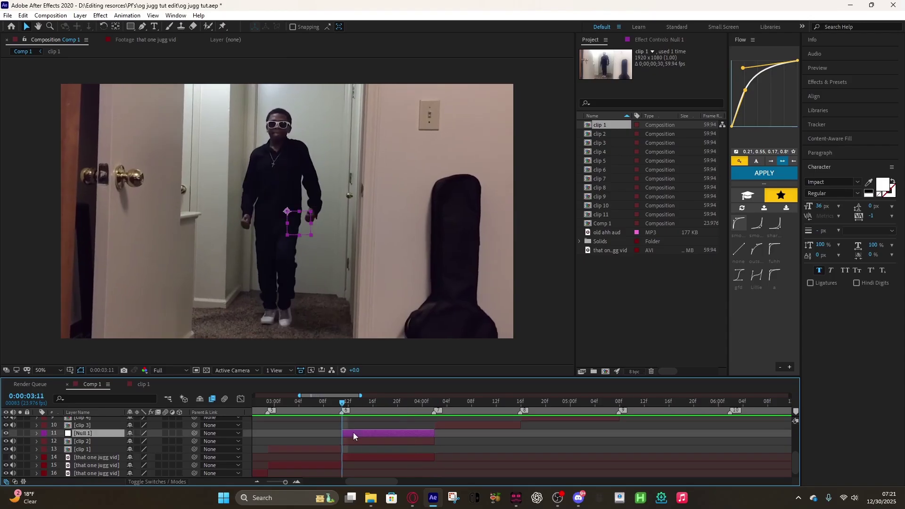
# Step: Add a second null object above the first and trim it to clip 2's span between beat markers 6 and 7
pyautogui.hotkey('ctrl', 'alt', 'shift', 'y')
pyautogui.hotkey('ctrl', 'shift', 'd')
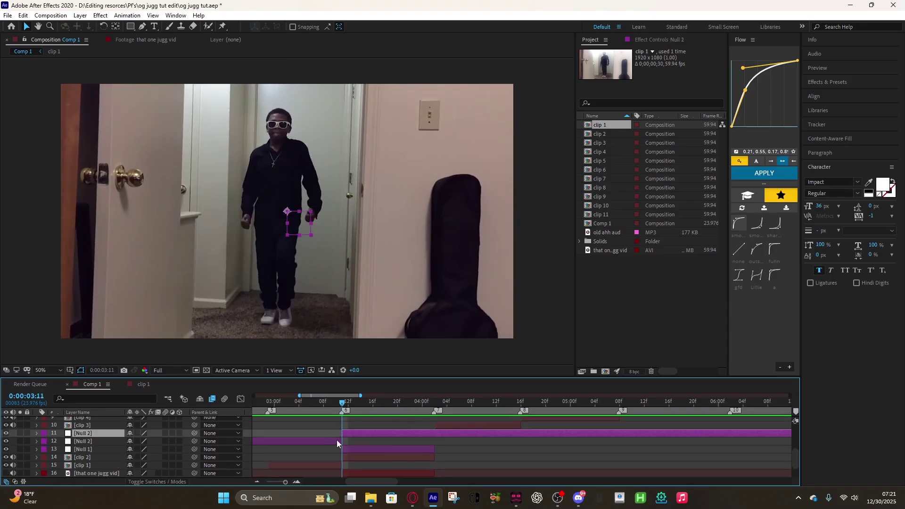
pyautogui.click(336, 439)
pyautogui.press('Delete')
pyautogui.moveTo(342, 403)
pyautogui.mouseDown()
pyautogui.moveTo(444, 432)
pyautogui.moveTo(342, 419)
pyautogui.mouseUp()
pyautogui.hotkey('ctrl', 'shift', 'd')
pyautogui.press('Delete')
pyautogui.click(354, 434)
# Step: Add a third null object above Null 2 and trim both its ends to clip 2's span
pyautogui.hotkey('ctrl', 'alt', 'shift', 'y')
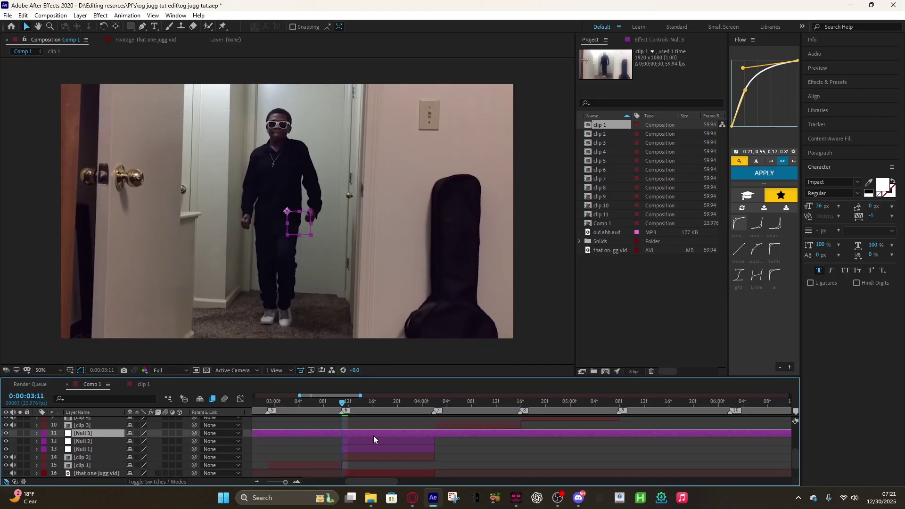
pyautogui.hotkey('ctrl', 'shift', 'd')
pyautogui.click(335, 439)
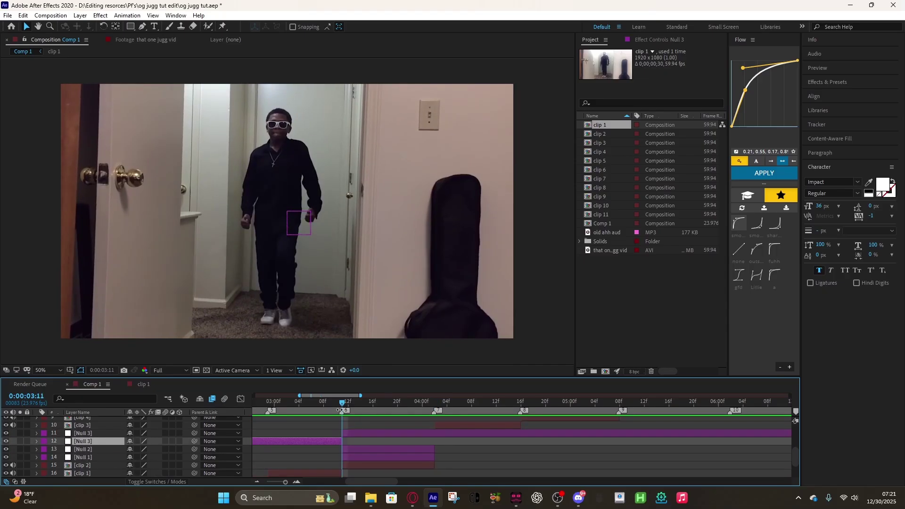
pyautogui.press('Delete')
pyautogui.moveTo(342, 403)
pyautogui.mouseDown()
pyautogui.moveTo(434, 429)
pyautogui.moveTo(337, 409)
pyautogui.moveTo(348, 419)
pyautogui.moveTo(385, 420)
pyautogui.moveTo(355, 422)
pyautogui.moveTo(342, 402)
pyautogui.mouseUp()
pyautogui.click(432, 429)
pyautogui.hotkey('alt', ']')
pyautogui.hotkey('ctrl', 'shift', 'a')
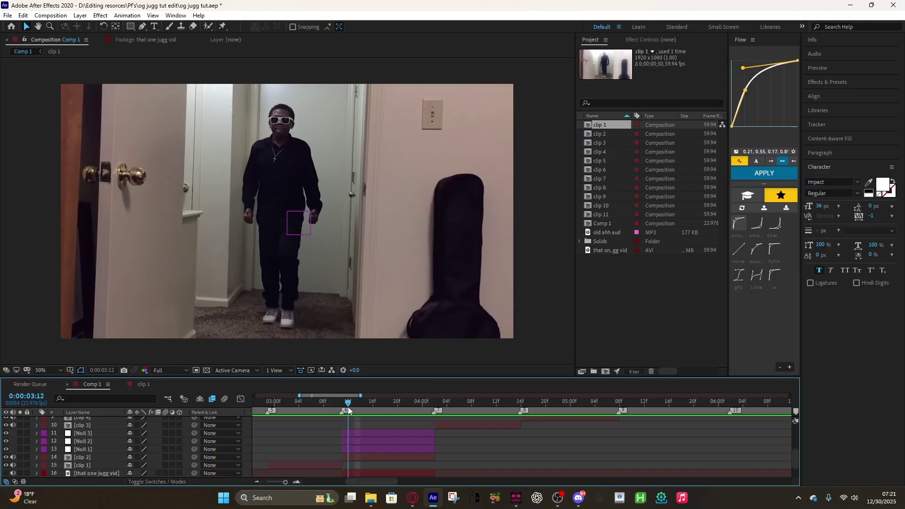
# Step: Chain the parenting above clip 2: clip 2 to Null 1, Null 1 to Null 2, and Null 2 to Null 3
pyautogui.click(391, 452)
pyautogui.click(393, 440)
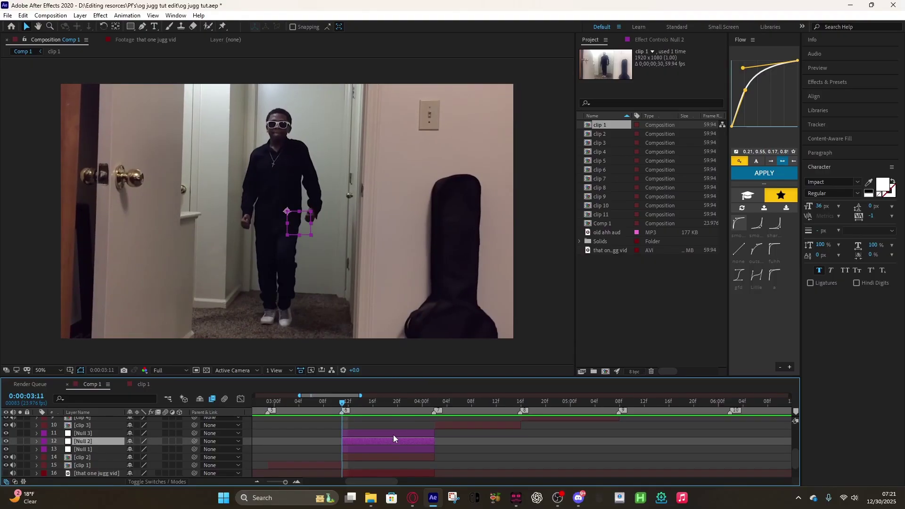
pyautogui.click(116, 457)
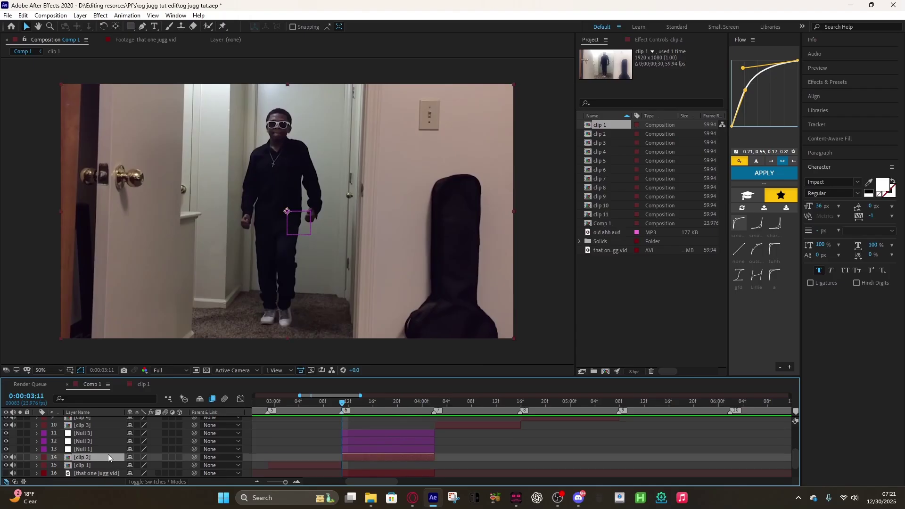
pyautogui.moveTo(195, 457); pyautogui.dragTo(98, 446)
pyautogui.click(101, 448)
pyautogui.moveTo(193, 449); pyautogui.dragTo(81, 442)
pyautogui.click(84, 440)
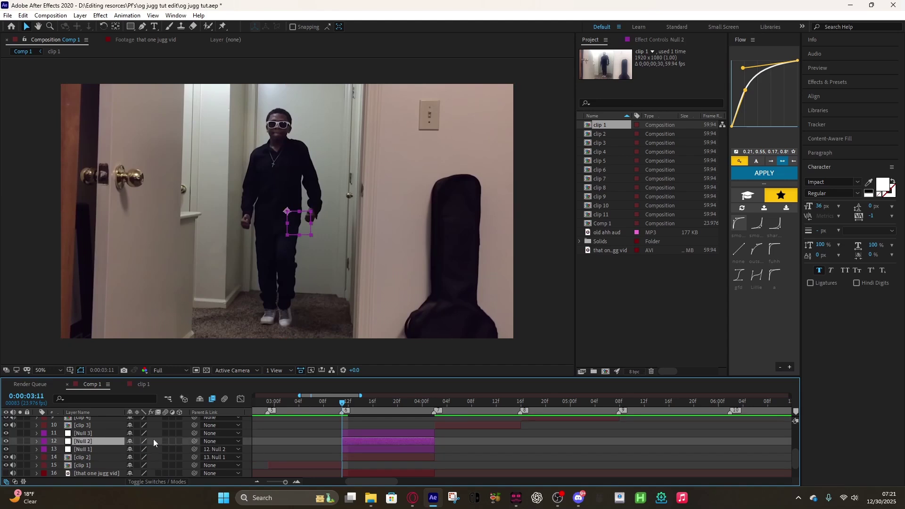
pyautogui.moveTo(194, 441); pyautogui.dragTo(93, 433)
pyautogui.click(92, 434)
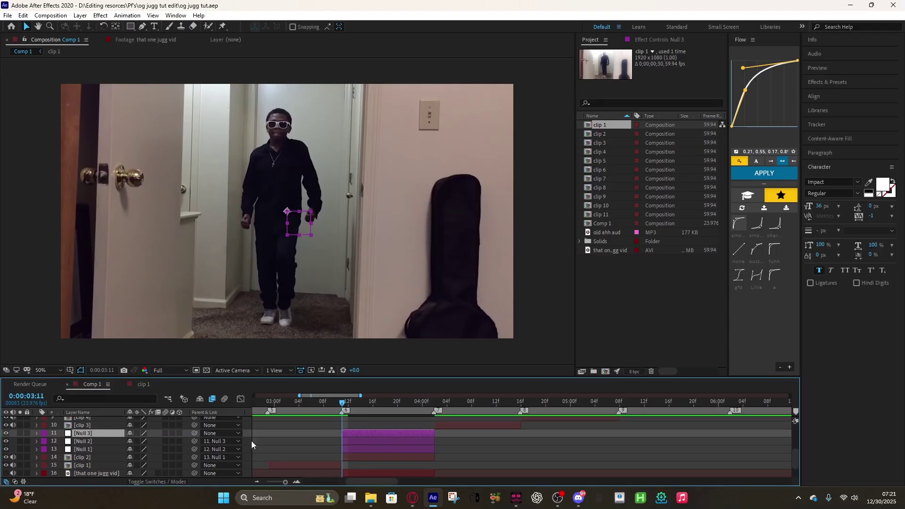
pyautogui.click(386, 449)
pyautogui.press('s')
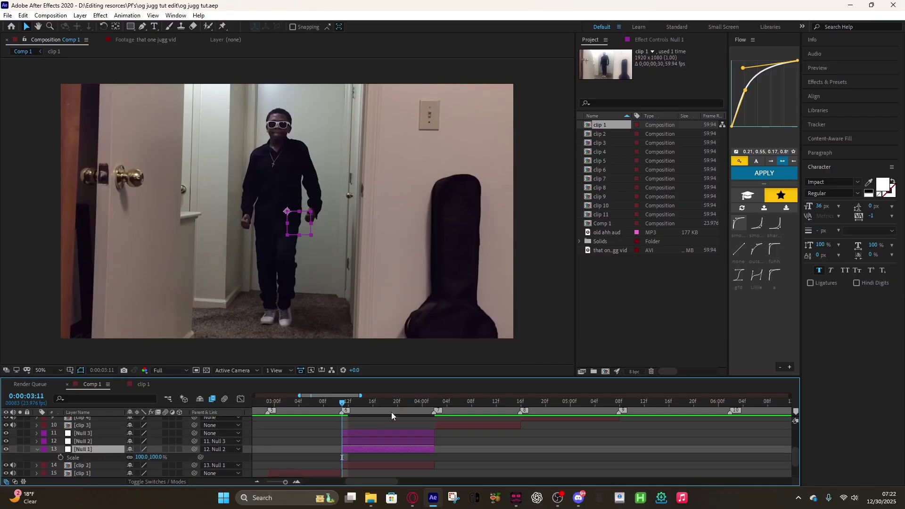
pyautogui.moveTo(143, 457); pyautogui.dragTo(352, 446)
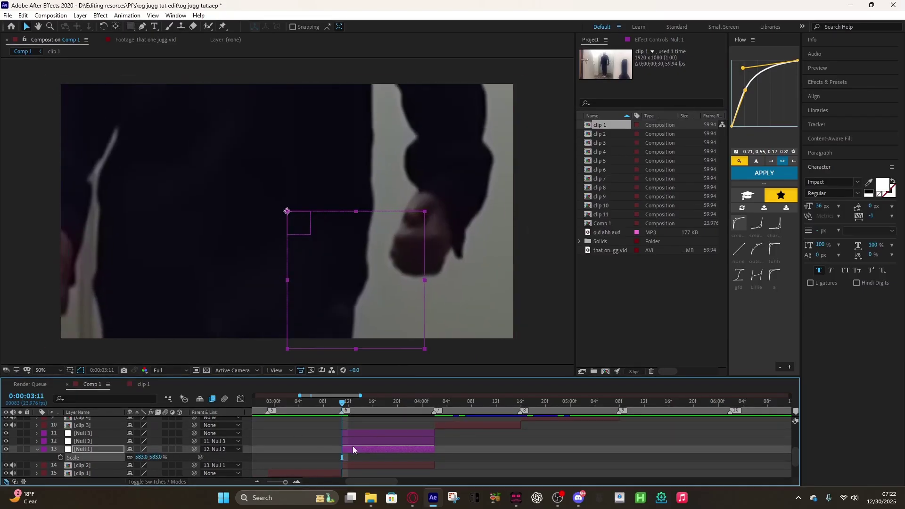
pyautogui.hotkey('ctrl', 'z')
# Step: Reveal Scale on Null 1, Position on Null 2 and Rotation on Null 3, and save the project
pyautogui.click(85, 442)
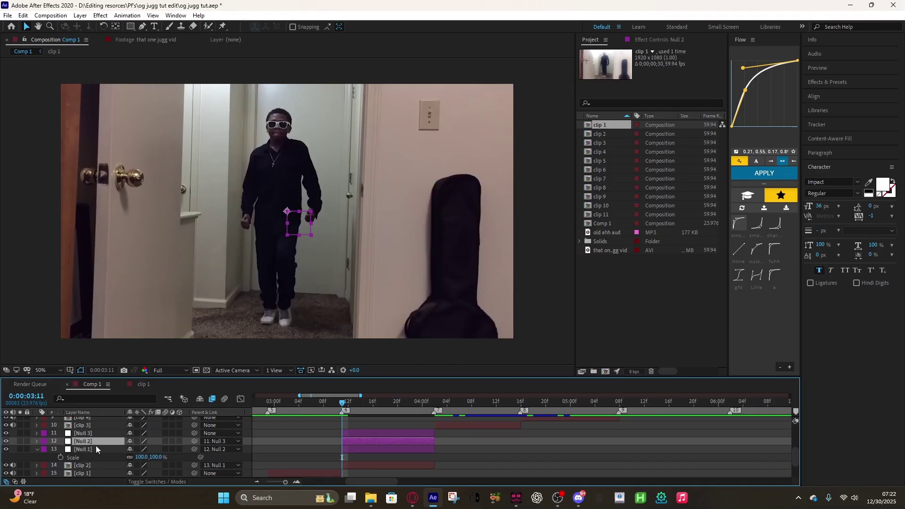
pyautogui.click(91, 452)
pyautogui.press('s')
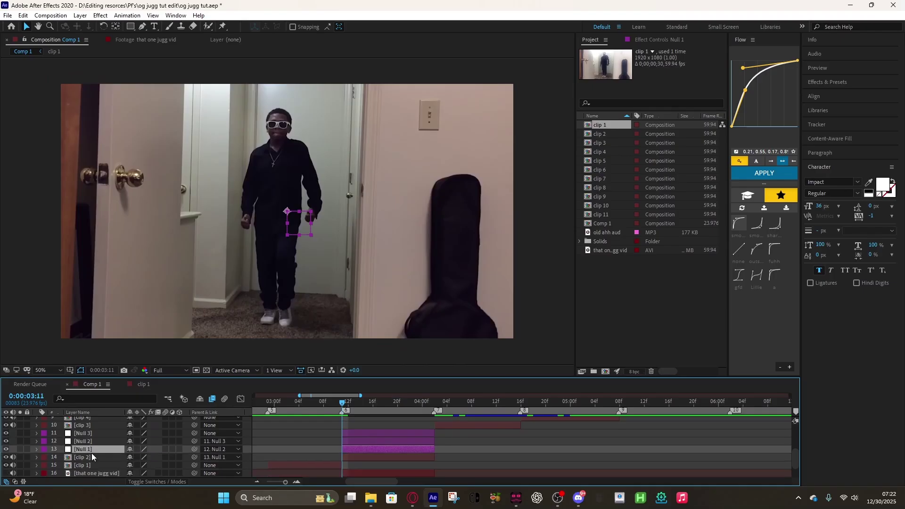
pyautogui.press('s')
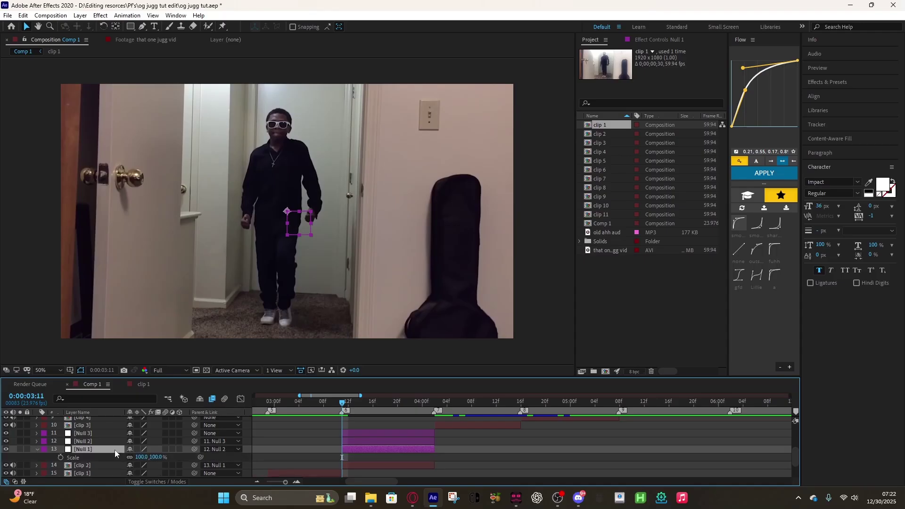
pyautogui.click(98, 439)
pyautogui.press('p')
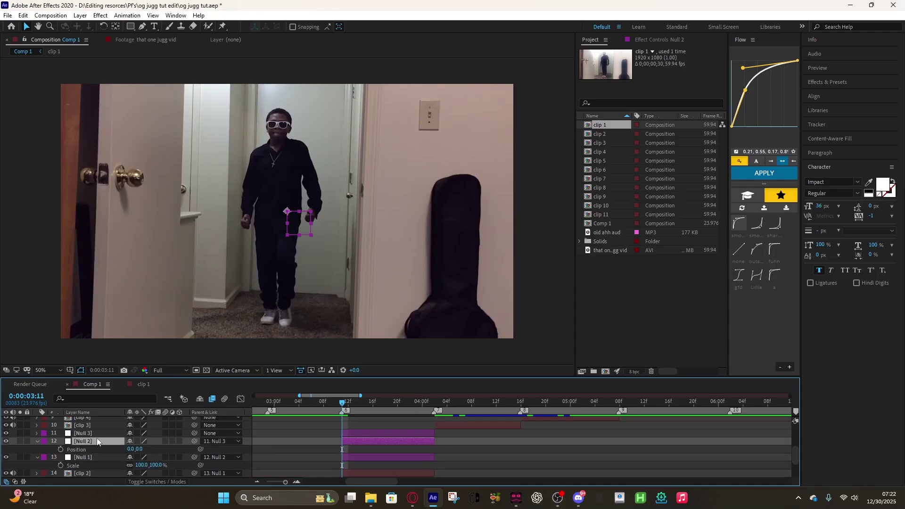
pyautogui.click(91, 432)
pyautogui.press('r')
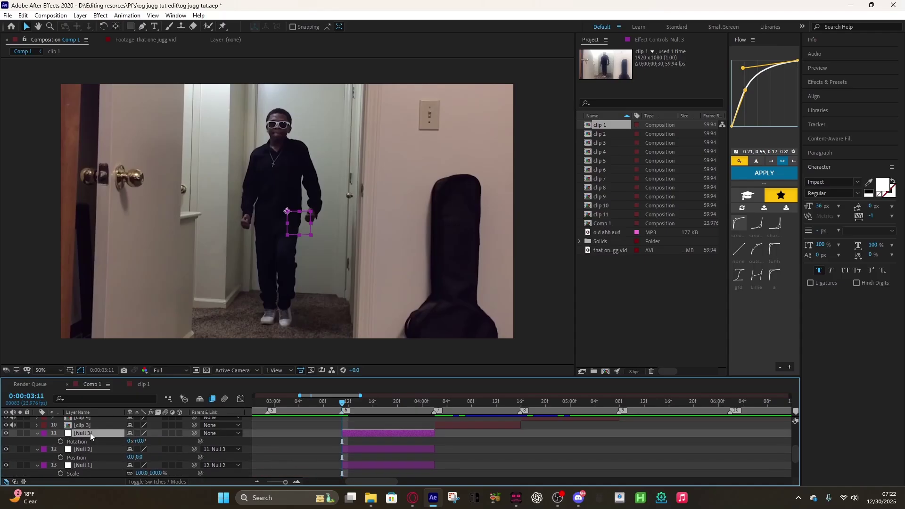
pyautogui.scroll(-2, 453, 438)
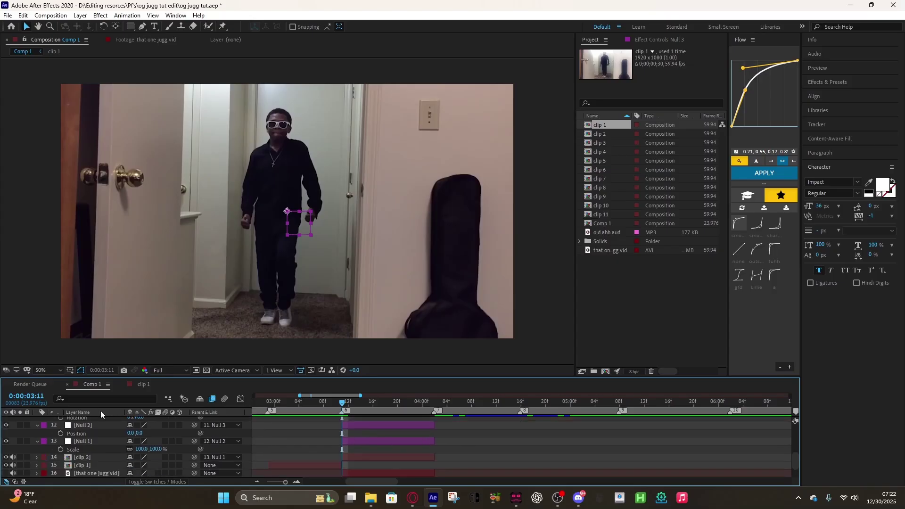
pyautogui.scroll(2, 81, 456)
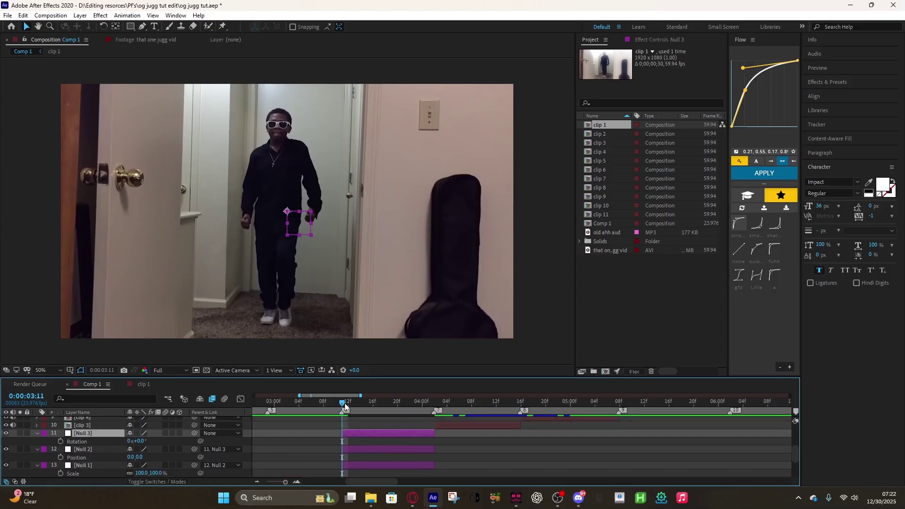
pyautogui.moveTo(344, 407)
pyautogui.mouseDown()
pyautogui.moveTo(406, 414)
pyautogui.moveTo(342, 411)
pyautogui.mouseUp()
pyautogui.hotkey('ctrl', 's')
# Step: Add the Motion Tile effect to clip 2 with Mirror Edges enabled
pyautogui.scroll(-1, 391, 445)
pyautogui.click(392, 444)
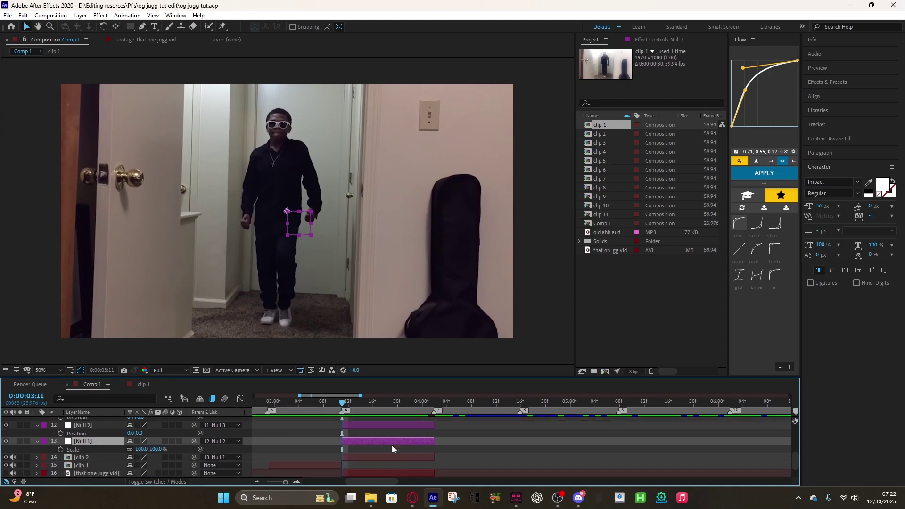
pyautogui.click(393, 456)
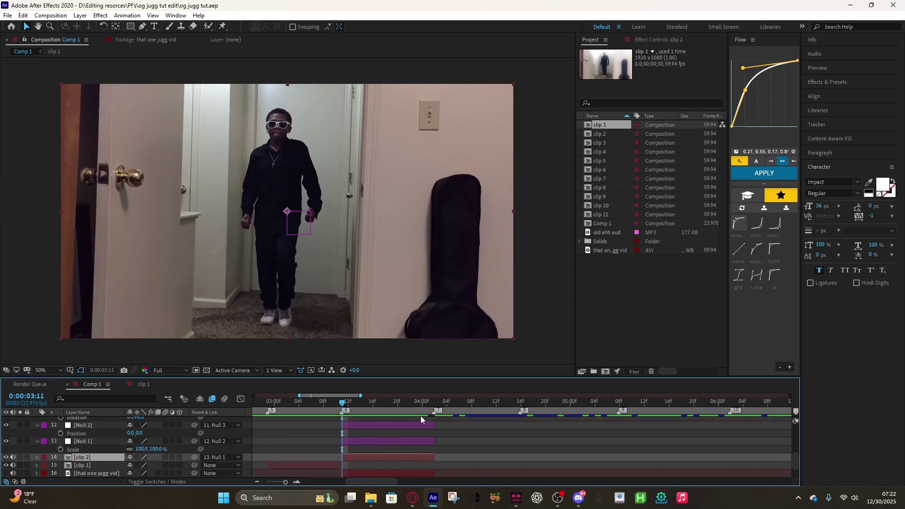
pyautogui.hotkey('ctrl', 'space')
pyautogui.write('motion')
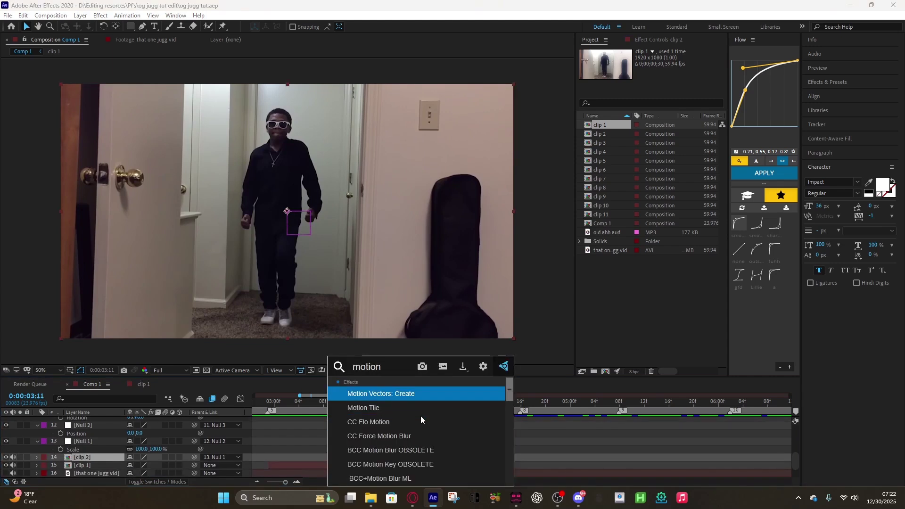
pyautogui.press('Down')
pyautogui.press('Return')
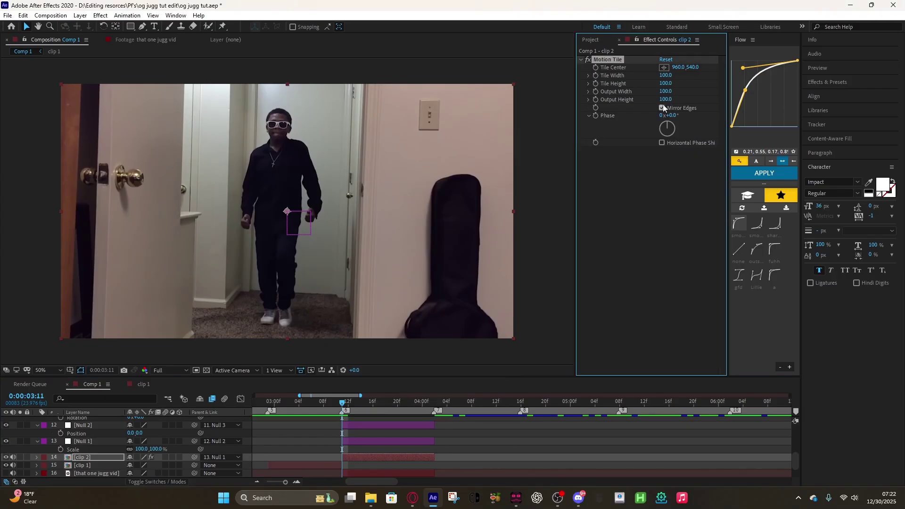
# Step: Set the Motion Tile's output width and output height on clip 2 to 333
pyautogui.click(665, 100)
pyautogui.write('333')
pyautogui.press('Return')
pyautogui.click(666, 92)
pyautogui.write('333')
pyautogui.click(464, 103)
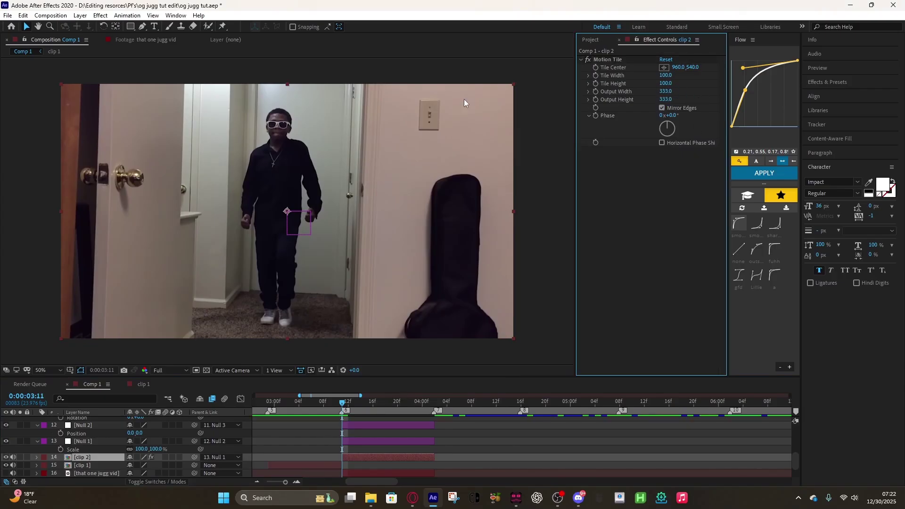
# Step: Keyframe Null 1's scale at 200% at clip 2's start on beat marker 6, and save the project
pyautogui.click(360, 442)
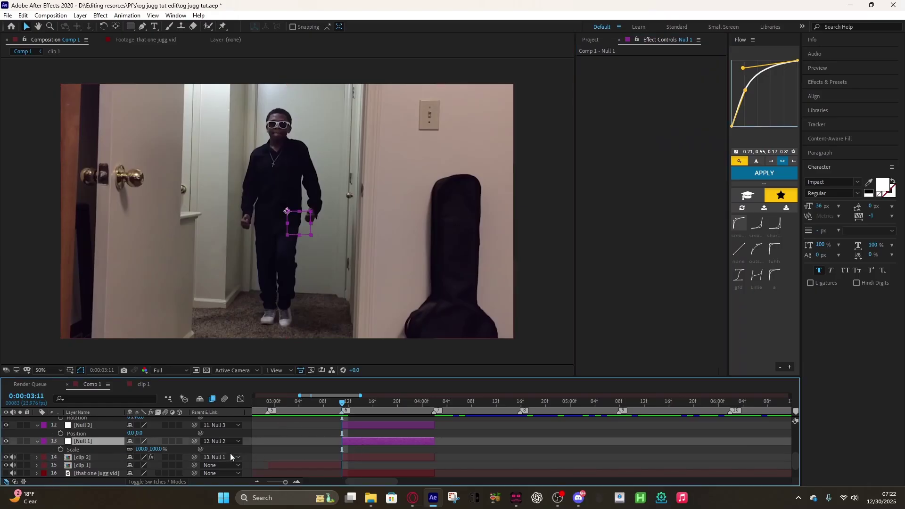
pyautogui.click(59, 450)
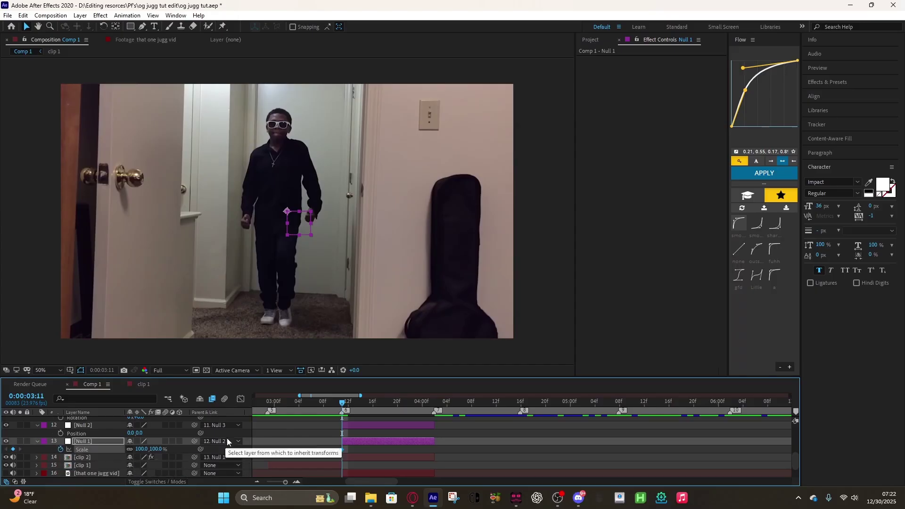
pyautogui.moveTo(139, 451); pyautogui.dragTo(186, 447)
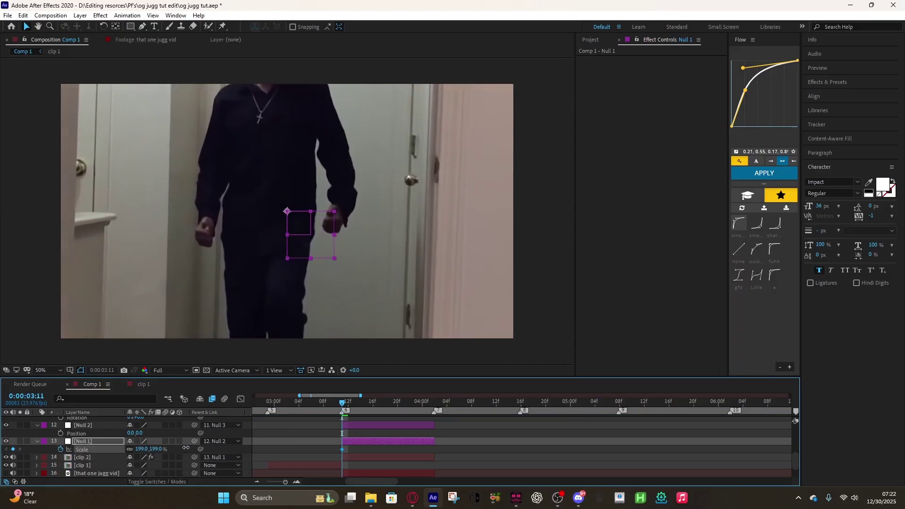
pyautogui.hotkey('ctrl', 's')
# Step: Keyframe Null 1's scale at 100% at 0:00:04:01 and ease both keyframes with the first saved Flow curve preset
pyautogui.moveTo(343, 403); pyautogui.dragTo(435, 420)
pyautogui.press('pageup')
pyautogui.click(140, 450)
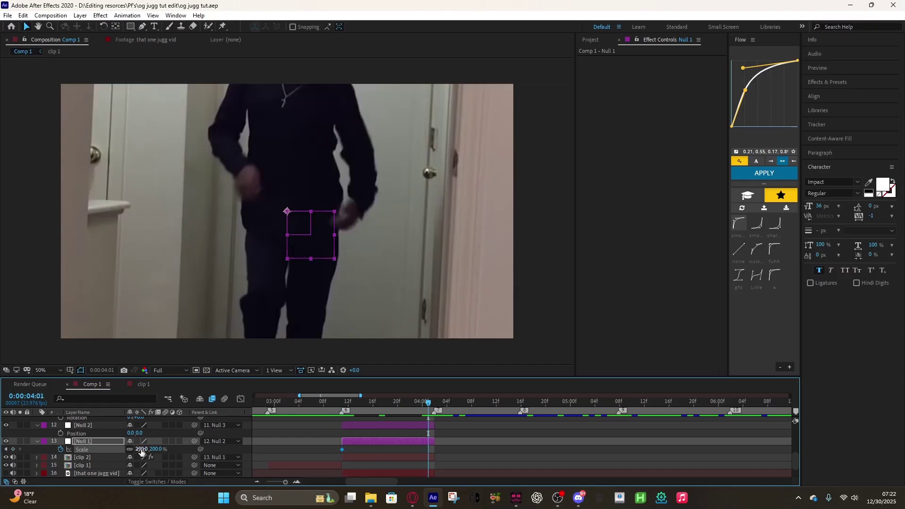
pyautogui.write('100')
pyautogui.press('Return')
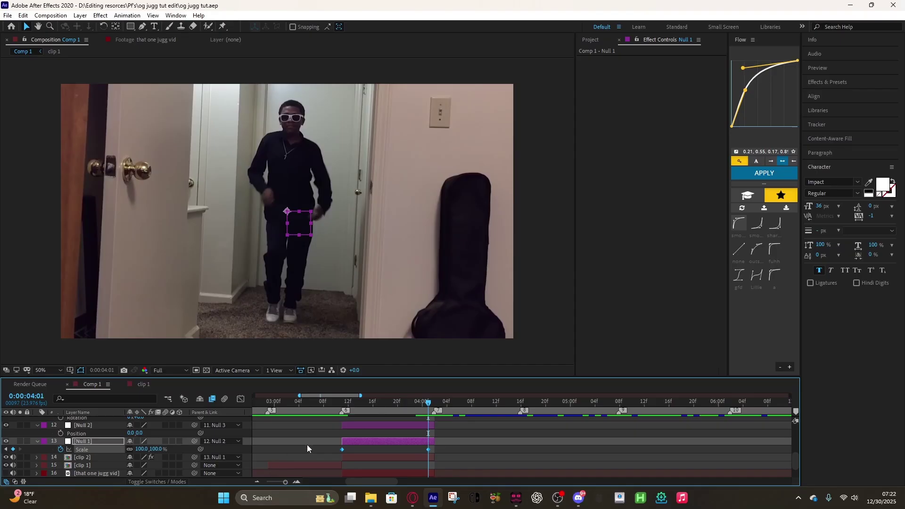
pyautogui.click(739, 223)
pyautogui.click(761, 174)
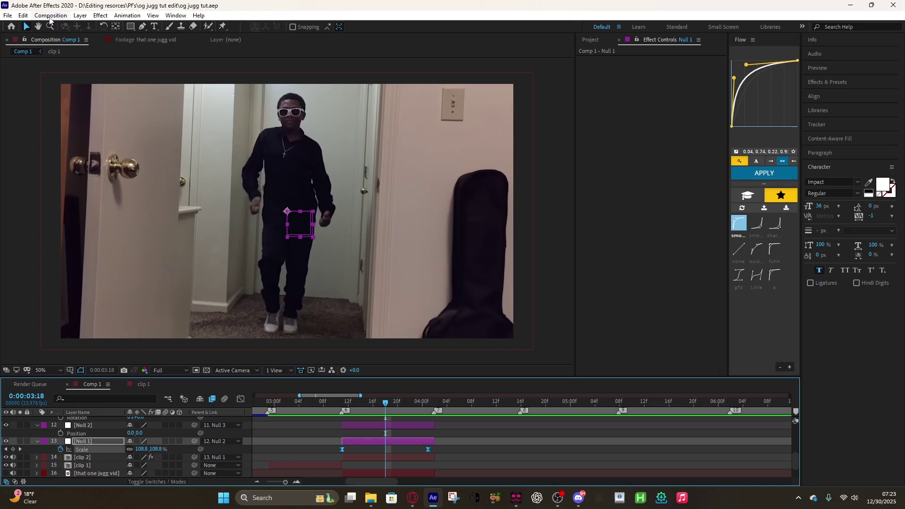
# Step: Change Comp 1's width to 1440 px in its composition settings, keeping the height at 1080 px
pyautogui.click(50, 16)
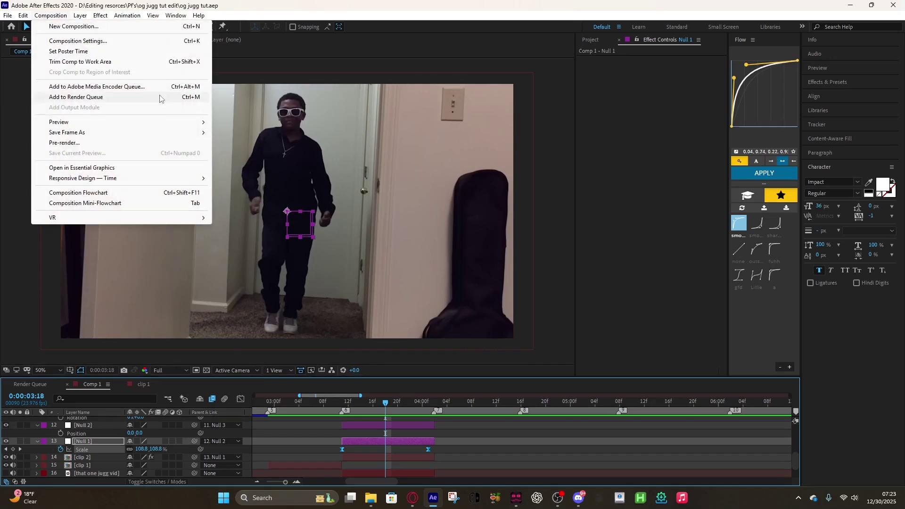
pyautogui.click(124, 45)
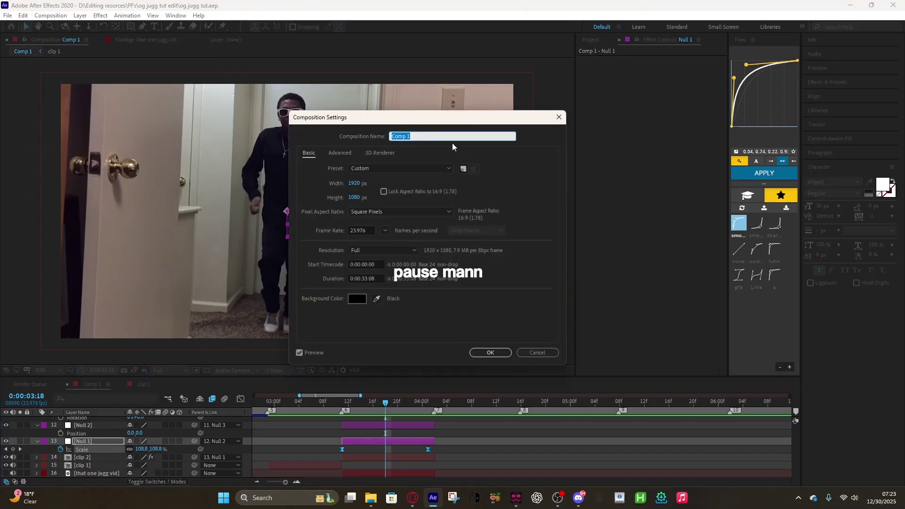
pyautogui.moveTo(386, 115); pyautogui.dragTo(701, 133)
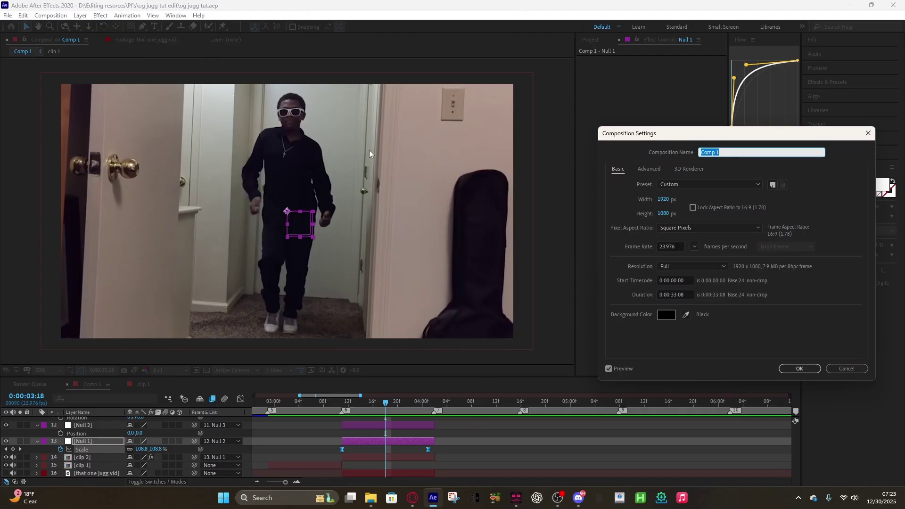
pyautogui.click(663, 199)
pyautogui.write('1')
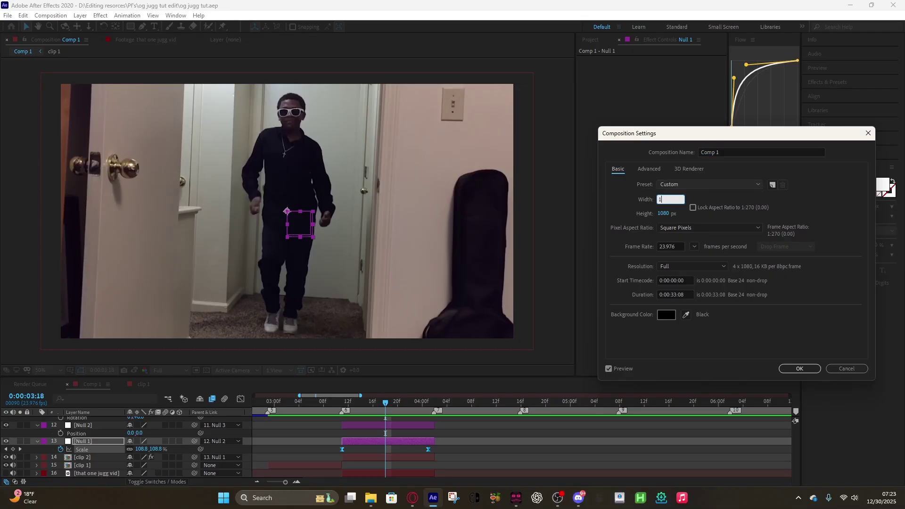
pyautogui.write('440')
pyautogui.click(799, 369)
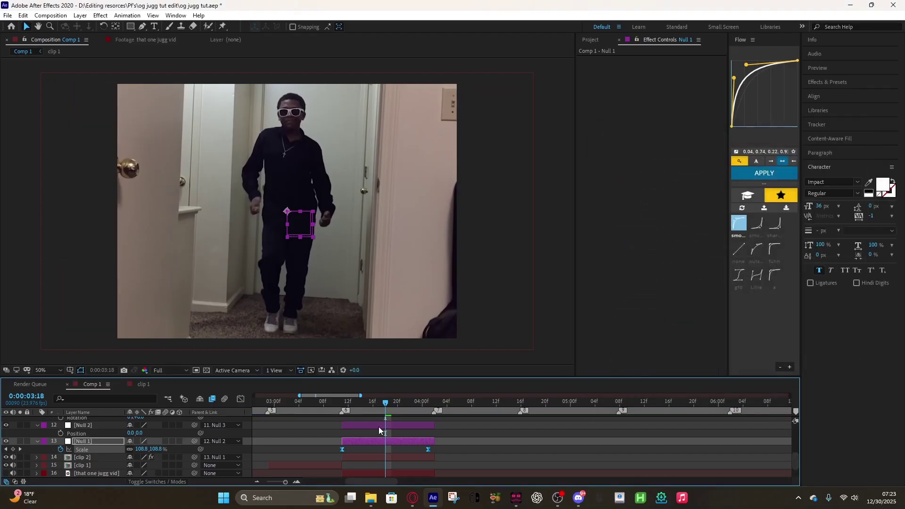
# Step: Preview clip 2's zoom-out, apply a steeper-starting Flow curve (0.06, 0.83 first handle) to Null 1's scale keyframes, and replay it
pyautogui.moveTo(380, 406); pyautogui.dragTo(311, 415)
pyautogui.press('space')
pyautogui.press('space')
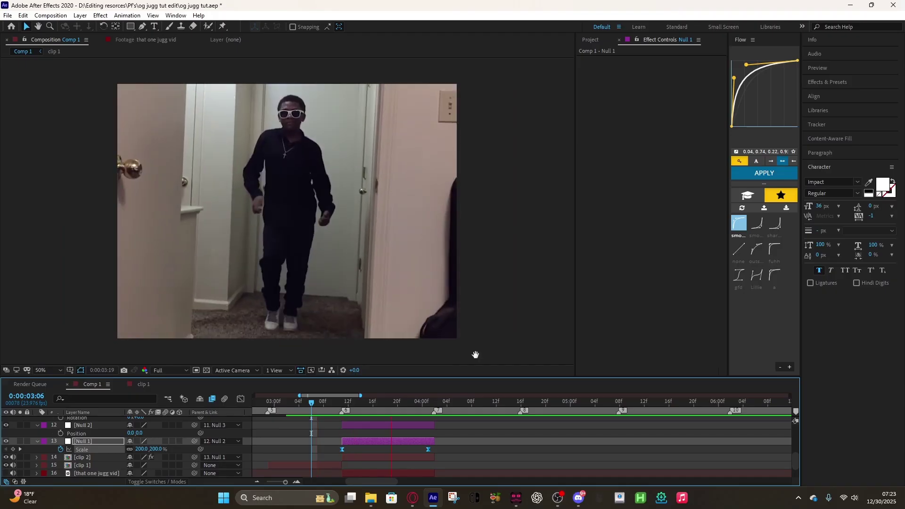
pyautogui.press('space')
pyautogui.moveTo(733, 78); pyautogui.dragTo(742, 64)
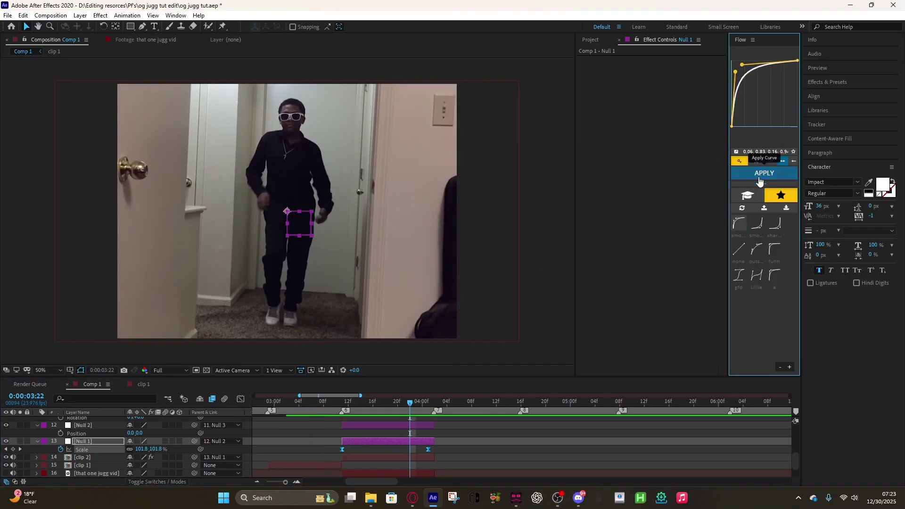
pyautogui.click(763, 173)
pyautogui.moveTo(408, 404); pyautogui.dragTo(327, 406)
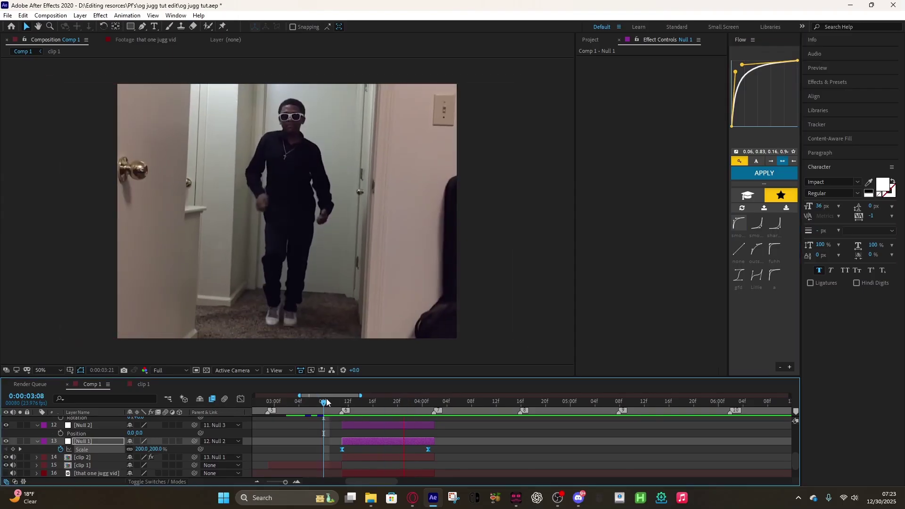
pyautogui.press('space')
pyautogui.moveTo(446, 404); pyautogui.dragTo(296, 426)
pyautogui.press('space')
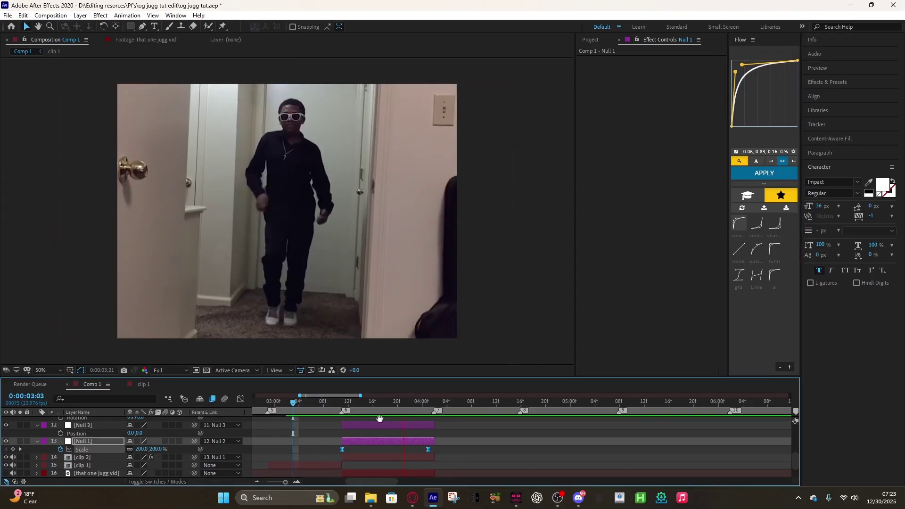
# Step: Reveal Null 2's scale instead of its position and keyframe it at 100% at 0:00:03:18
pyautogui.click(421, 403)
pyautogui.moveTo(421, 403); pyautogui.dragTo(383, 425)
pyautogui.click(382, 425)
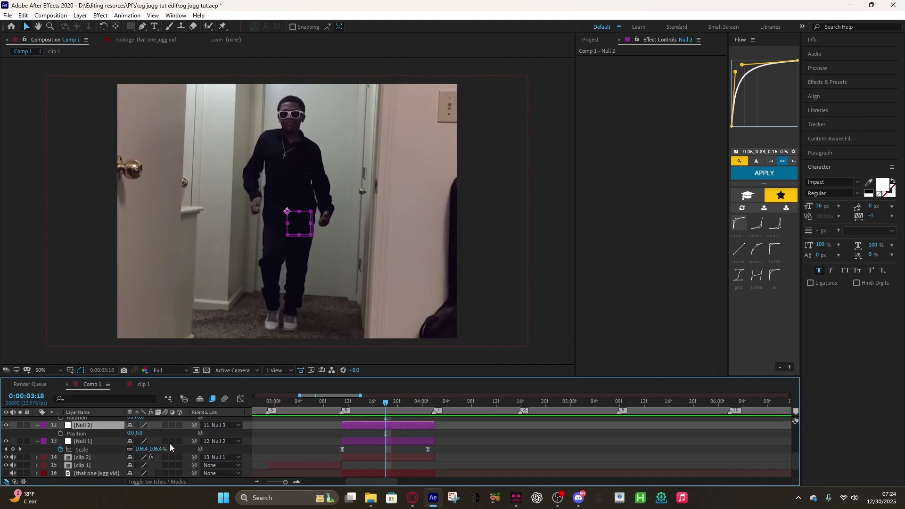
pyautogui.scroll(2, 86, 450)
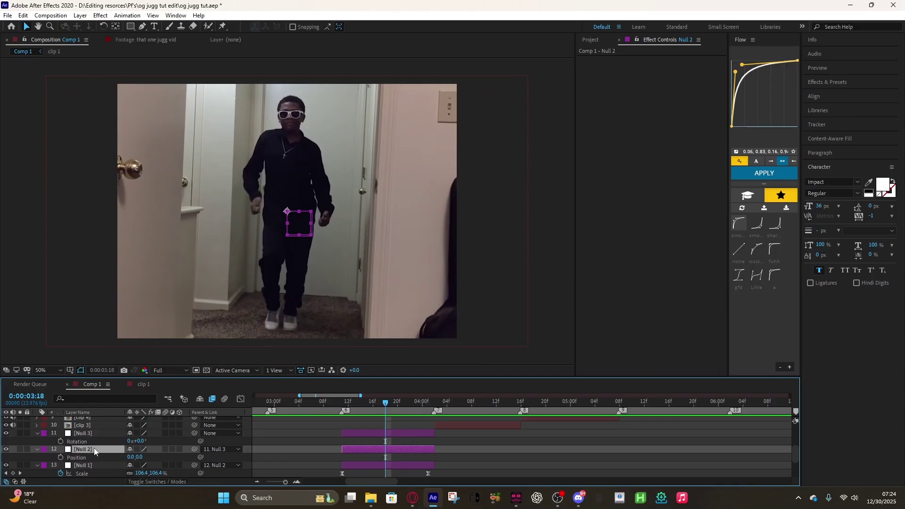
pyautogui.press('s')
pyautogui.click(59, 458)
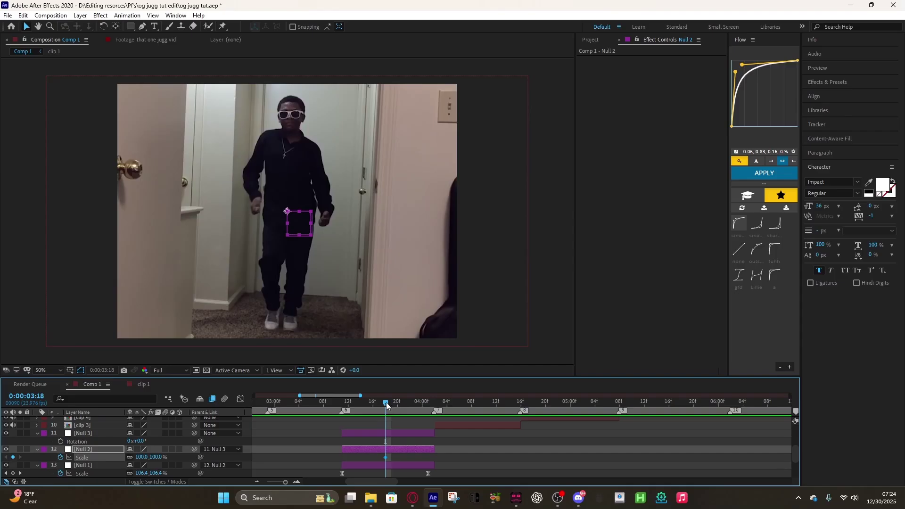
# Step: Keyframe Null 2's scale at 150% at 0:00:04:01 and scrub back through the zoom-in
pyautogui.moveTo(386, 402); pyautogui.dragTo(428, 415)
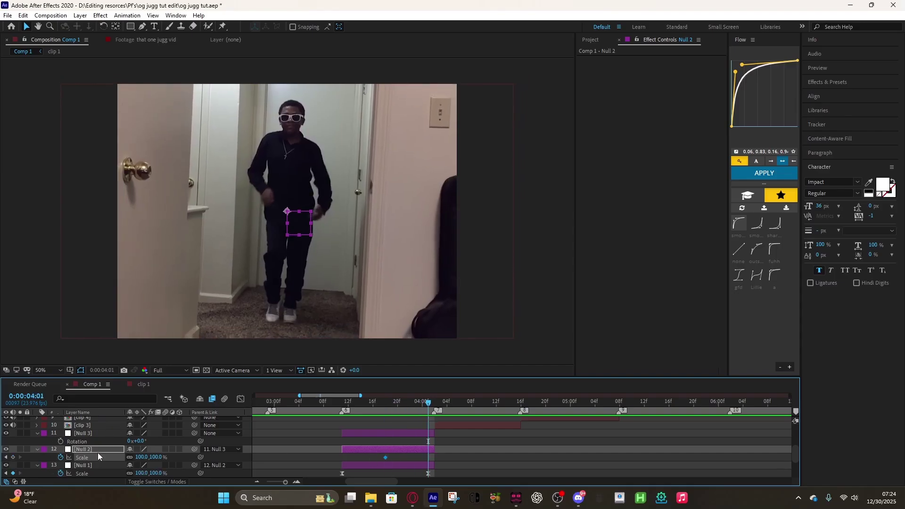
pyautogui.moveTo(141, 456)
pyautogui.mouseDown()
pyautogui.moveTo(162, 455)
pyautogui.moveTo(139, 460)
pyautogui.mouseUp()
pyautogui.click(140, 457)
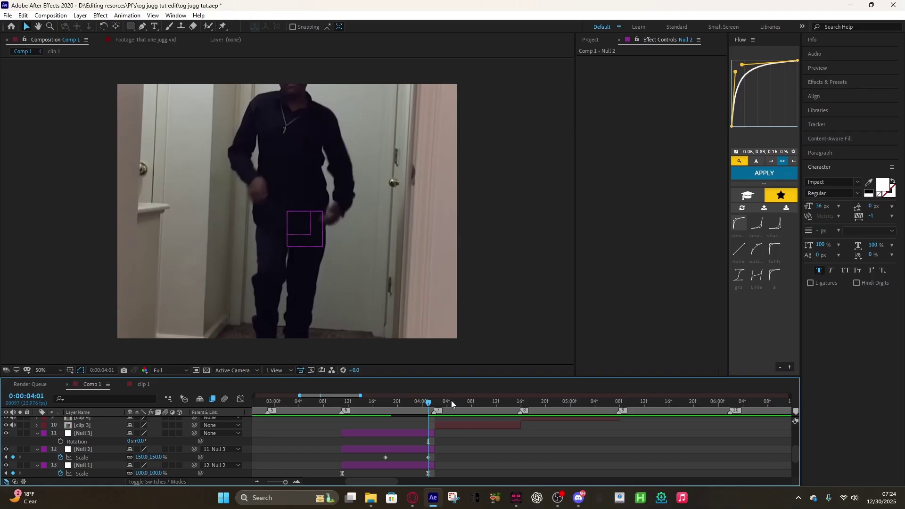
pyautogui.moveTo(429, 404); pyautogui.dragTo(386, 404)
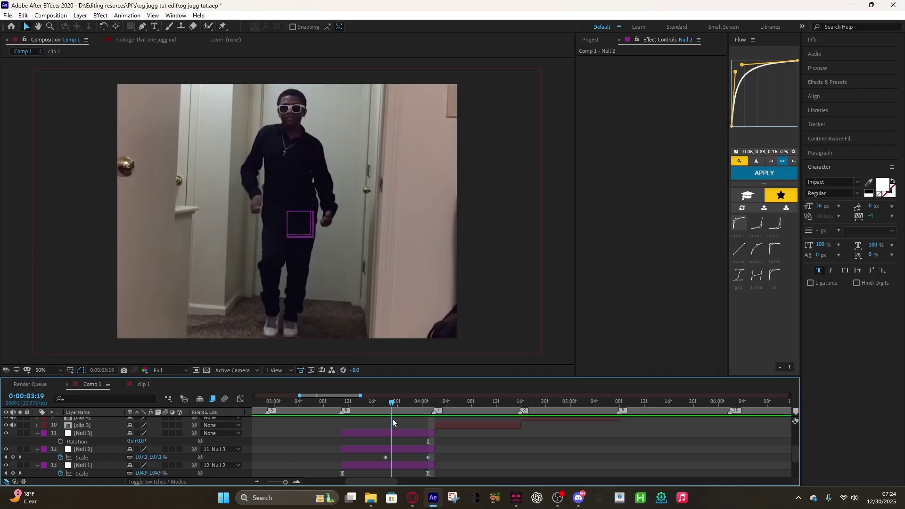
# Step: Keyframe Null 3's position at 0:00:03:18, set it to 720, 470 at 0:00:04:01, and save the project
pyautogui.click(74, 434)
pyautogui.press('p')
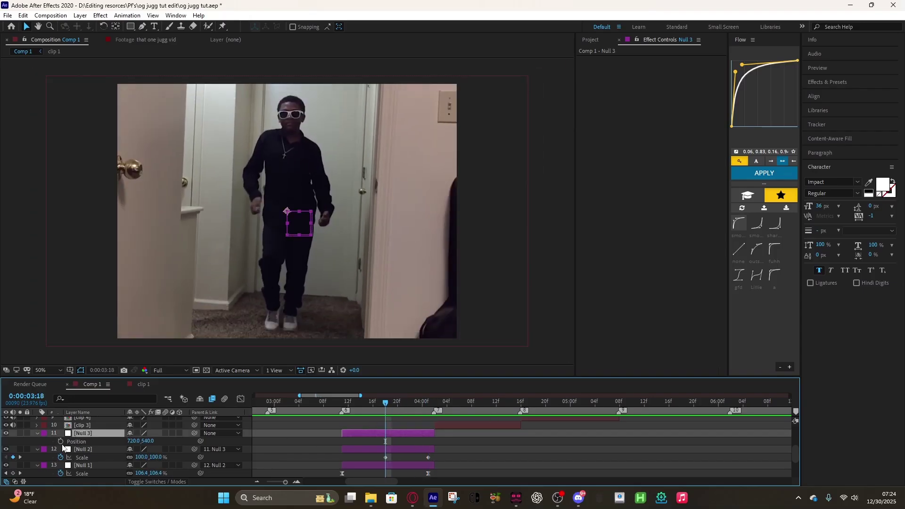
pyautogui.click(60, 441)
pyautogui.moveTo(389, 404); pyautogui.dragTo(428, 417)
pyautogui.moveTo(142, 441)
pyautogui.mouseDown()
pyautogui.moveTo(129, 443)
pyautogui.moveTo(143, 442)
pyautogui.mouseUp()
pyautogui.hotkey('ctrl', 's')
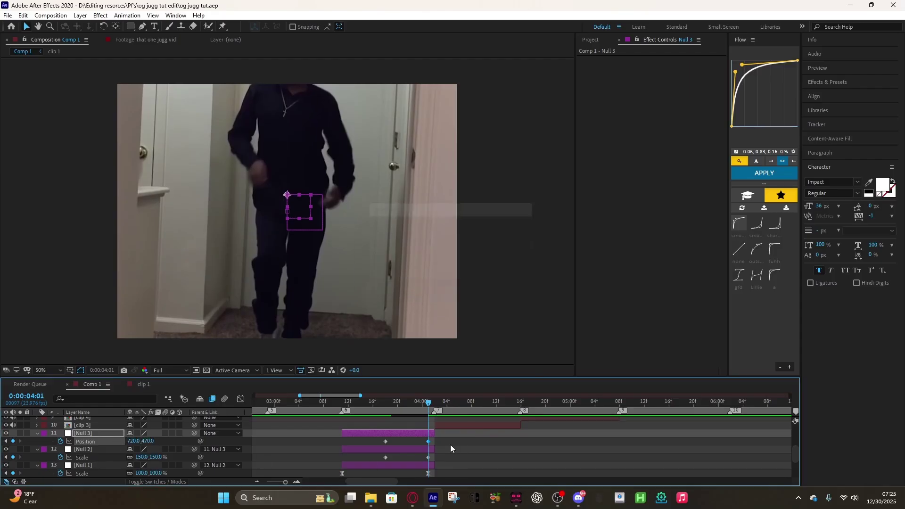
# Step: Easy-ease the Null 3 position and Null 2 scale keyframes, apply Flow's slow-start preset (0.80, 0.07 first handle), and check the motion
pyautogui.moveTo(455, 438); pyautogui.dragTo(377, 458)
pyautogui.press('F9')
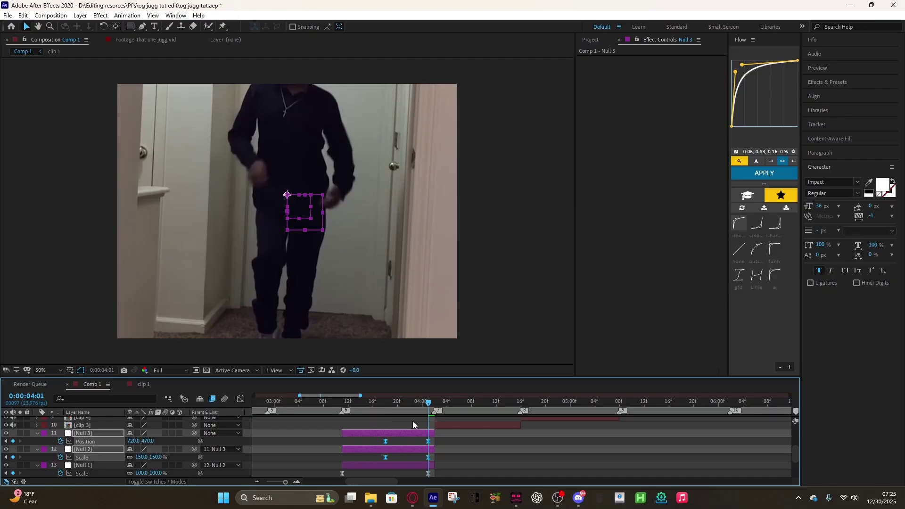
pyautogui.press('pageup')
pyautogui.press('pageup')
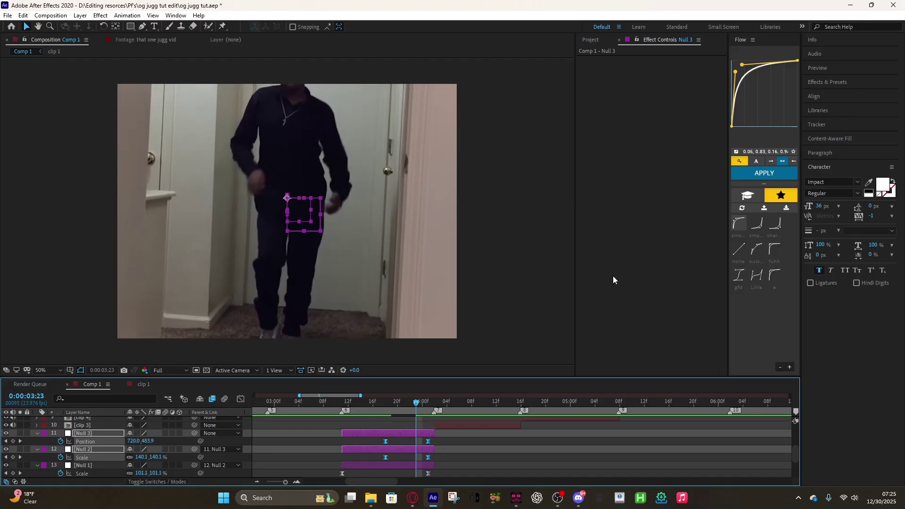
pyautogui.click(757, 223)
pyautogui.click(764, 173)
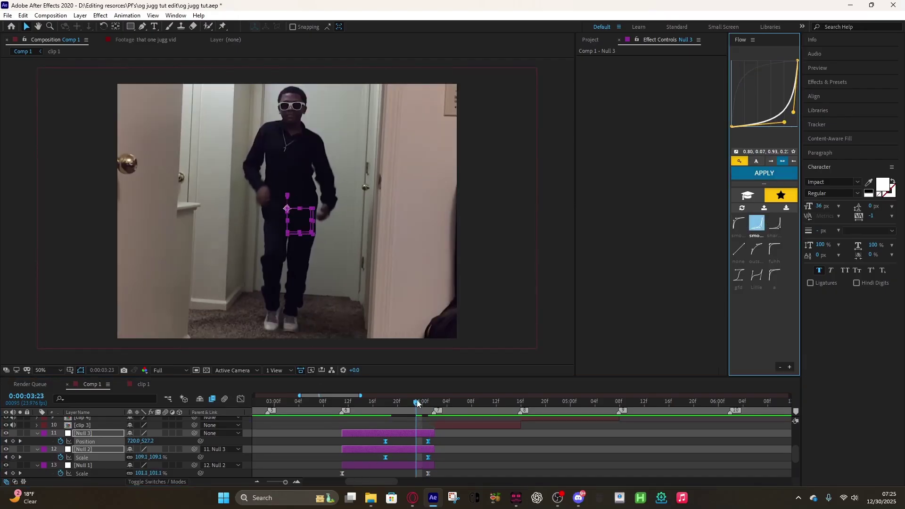
pyautogui.click(318, 403)
pyautogui.moveTo(330, 403); pyautogui.dragTo(343, 420)
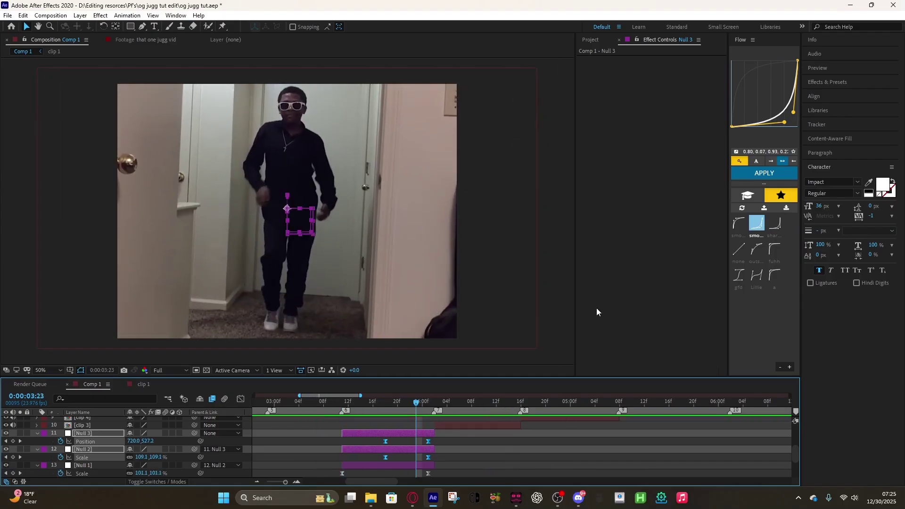
# Step: Apply a sharper slow-start Flow curve (0.87, 0.07 first handle) to the Null 2 and Null 3 keyframes and replay clip 2
pyautogui.click(774, 223)
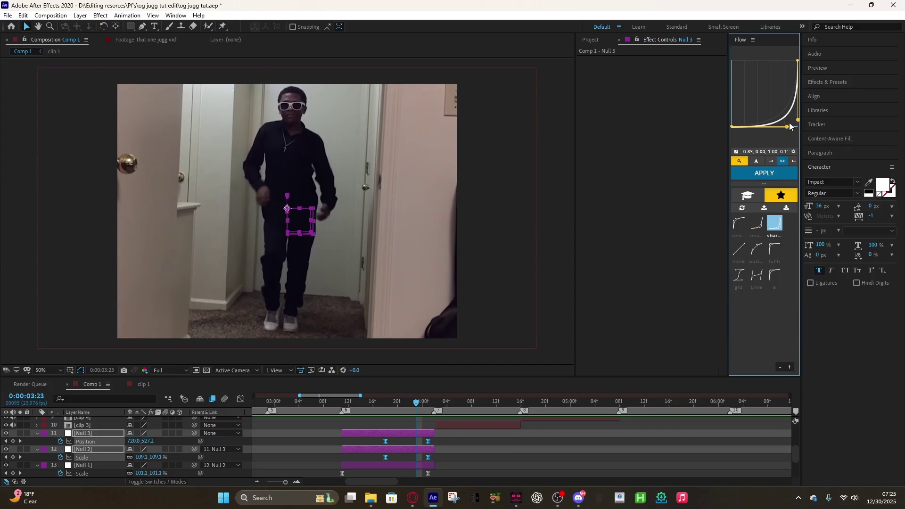
pyautogui.moveTo(787, 126); pyautogui.dragTo(796, 118)
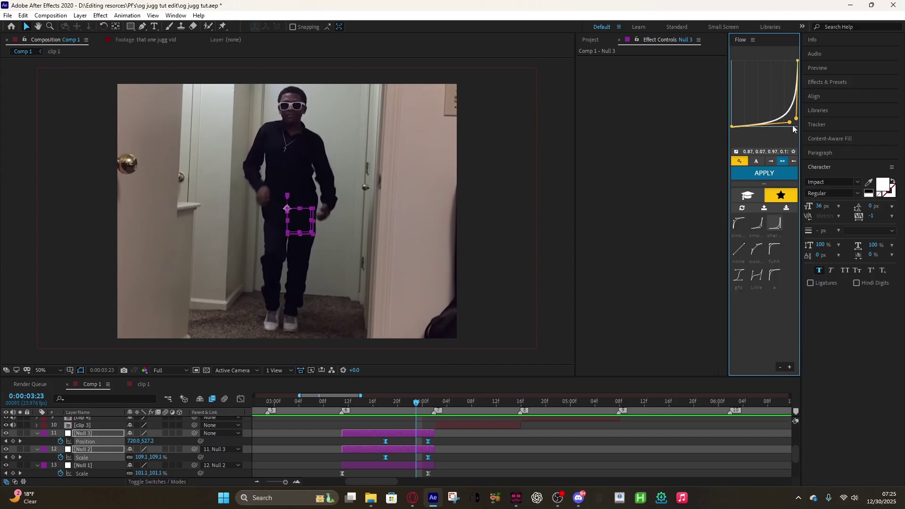
pyautogui.click(788, 175)
pyautogui.moveTo(394, 413); pyautogui.dragTo(343, 414)
pyautogui.press('space')
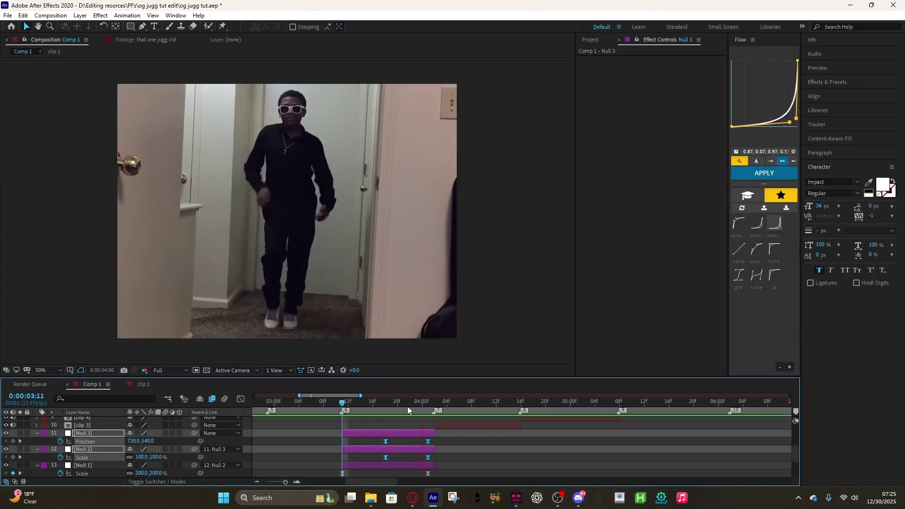
pyautogui.moveTo(407, 406); pyautogui.dragTo(431, 423)
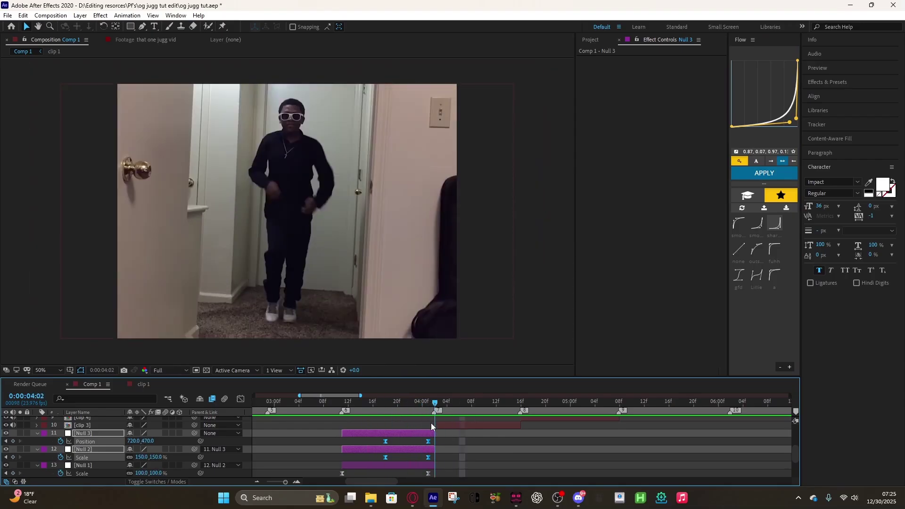
# Step: Collapse the keyframed properties of Nulls 1, 2 and 3 and select clip 3 with the playhead at its start, 0:00:04:02
pyautogui.click(439, 425)
pyautogui.click(409, 433)
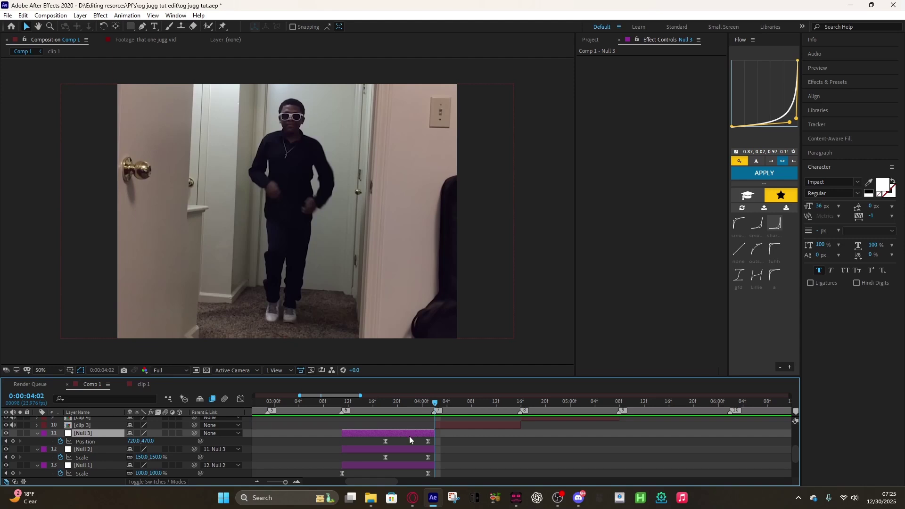
pyautogui.press('u')
pyautogui.click(411, 443)
pyautogui.press('u')
pyautogui.click(413, 448)
pyautogui.press('u')
pyautogui.click(453, 426)
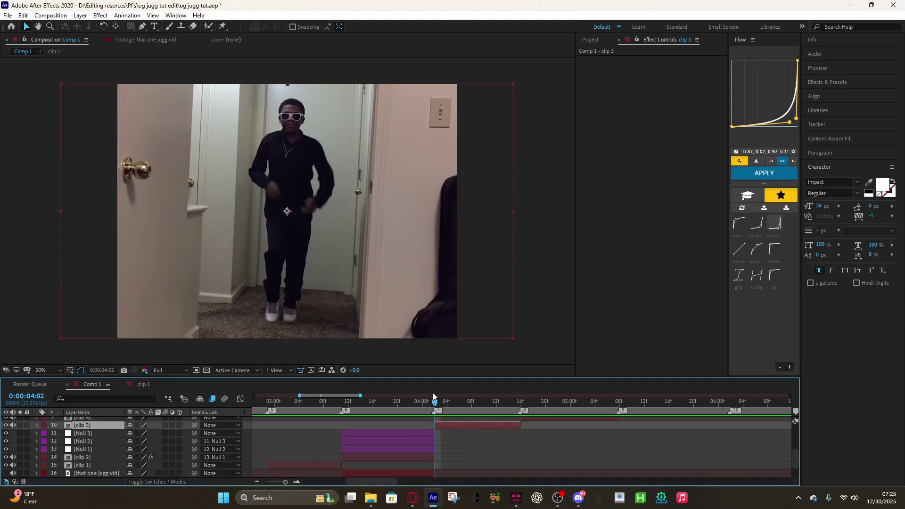
pyautogui.scroll(2, 451, 433)
pyautogui.scroll(-1, 458, 442)
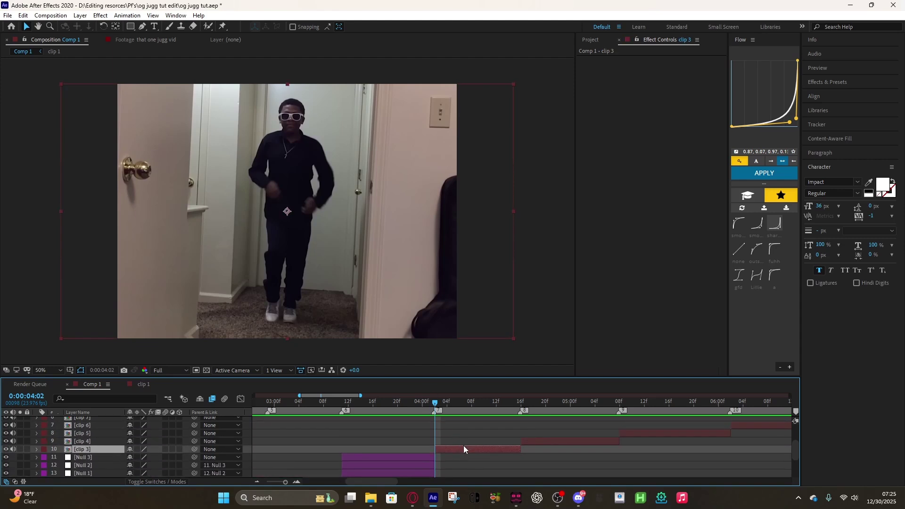
pyautogui.moveTo(434, 403); pyautogui.dragTo(434, 422)
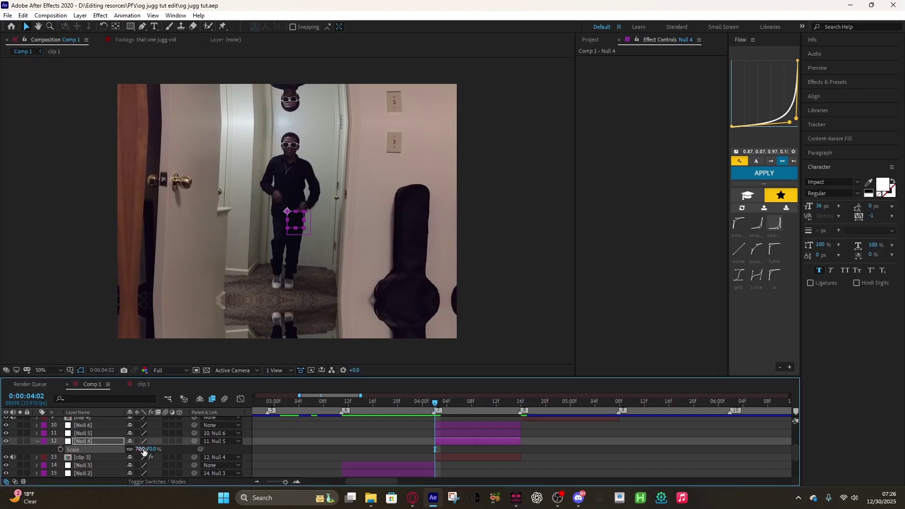
# Step: Keyframe Null 4's scale at 70% at 0:00:04:02 and 149% at 0:00:04:15
pyautogui.click(60, 449)
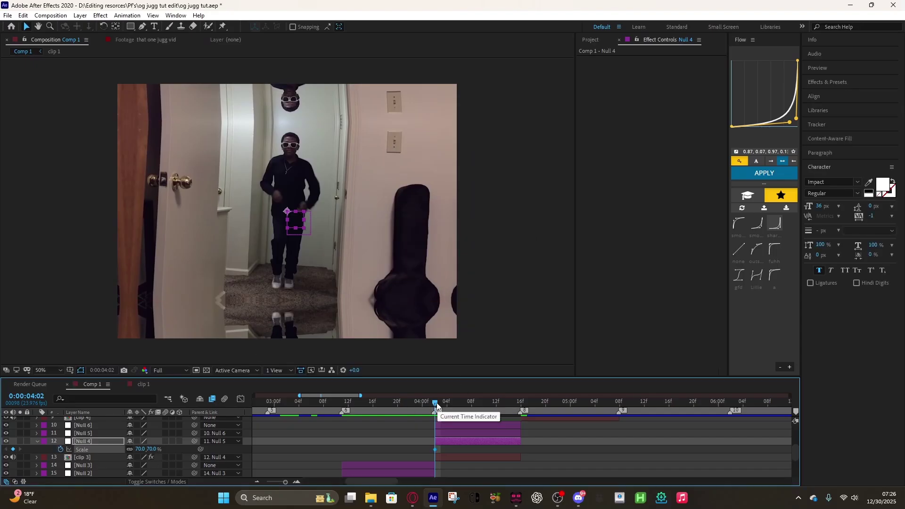
pyautogui.moveTo(436, 405); pyautogui.dragTo(515, 405)
pyautogui.moveTo(141, 449); pyautogui.dragTo(181, 452)
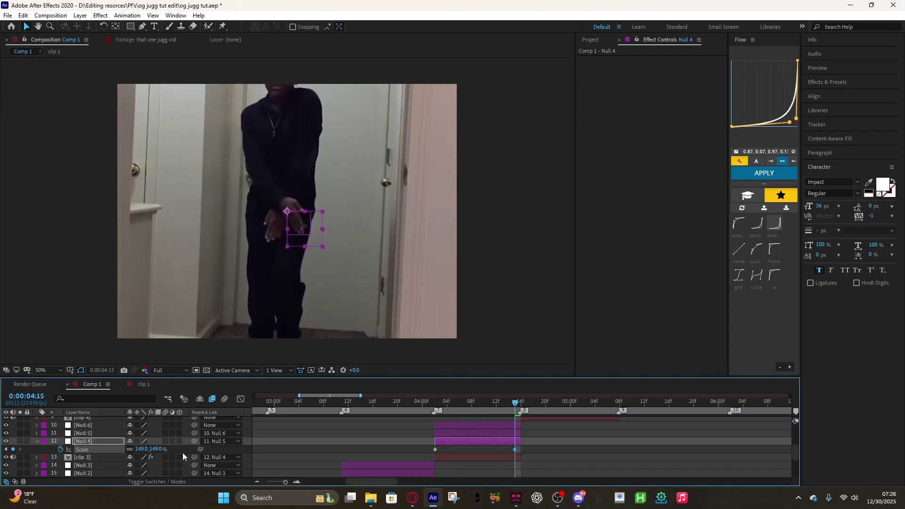
# Step: Keyframe Null 5's position at 0, 0 at 0:00:04:02 and 0, 133 at 0:00:04:15
pyautogui.press('j')
pyautogui.click(485, 432)
pyautogui.press('p')
pyautogui.click(59, 441)
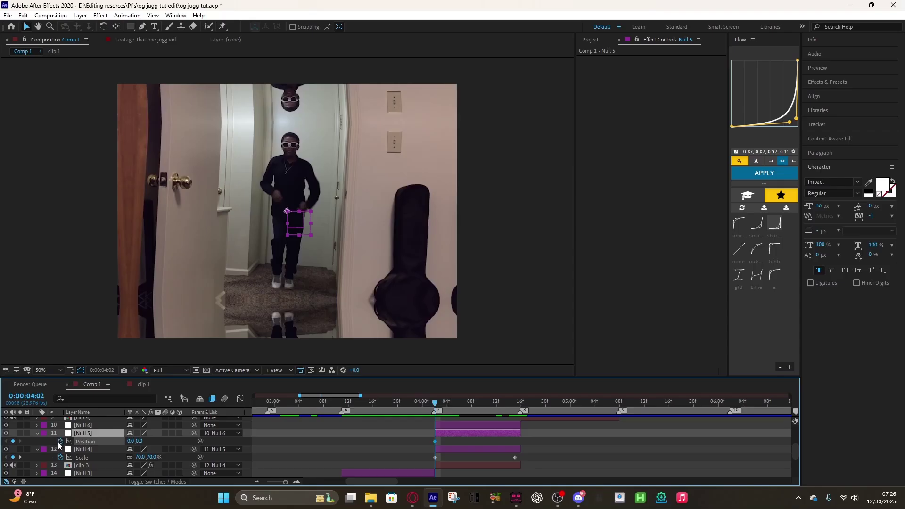
pyautogui.moveTo(435, 403); pyautogui.dragTo(513, 415)
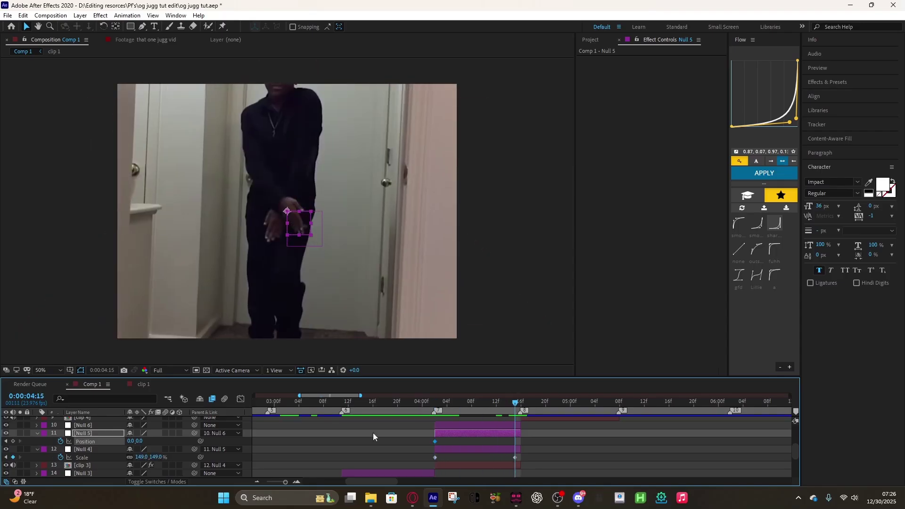
pyautogui.moveTo(138, 441); pyautogui.dragTo(188, 457)
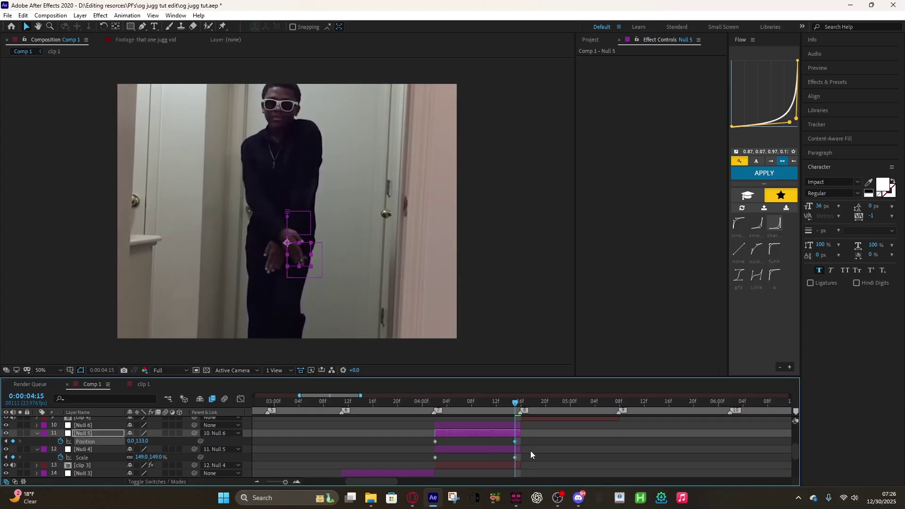
# Step: Ease the Null 5 position and Null 4 scale keyframes with a fast-start Flow curve (0.04, 0.87 first handle) and preview the clips
pyautogui.moveTo(515, 411); pyautogui.dragTo(446, 411)
pyautogui.moveTo(541, 438); pyautogui.dragTo(410, 462)
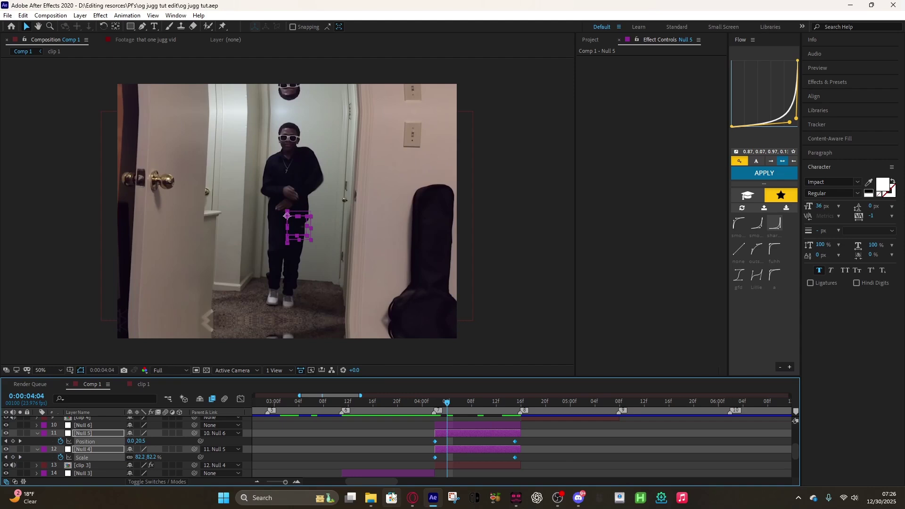
pyautogui.press('F9')
pyautogui.click(739, 223)
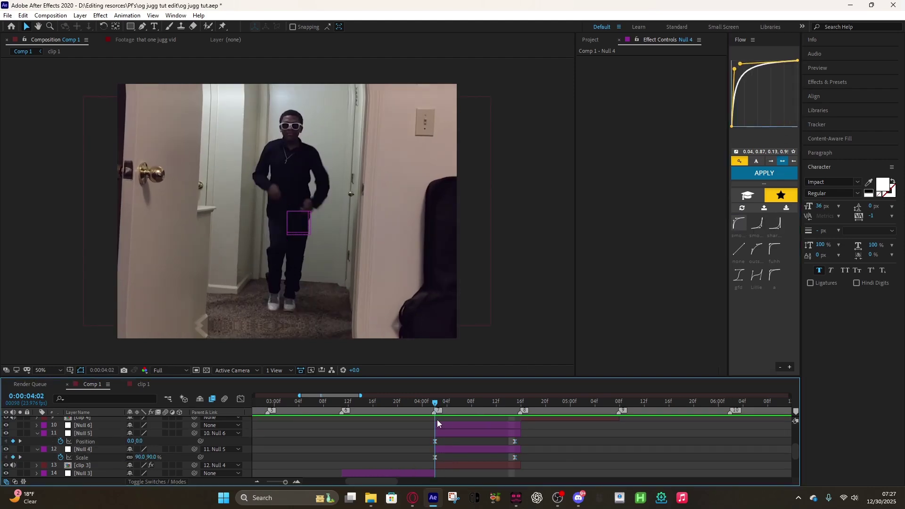
pyautogui.moveTo(437, 419); pyautogui.dragTo(304, 409)
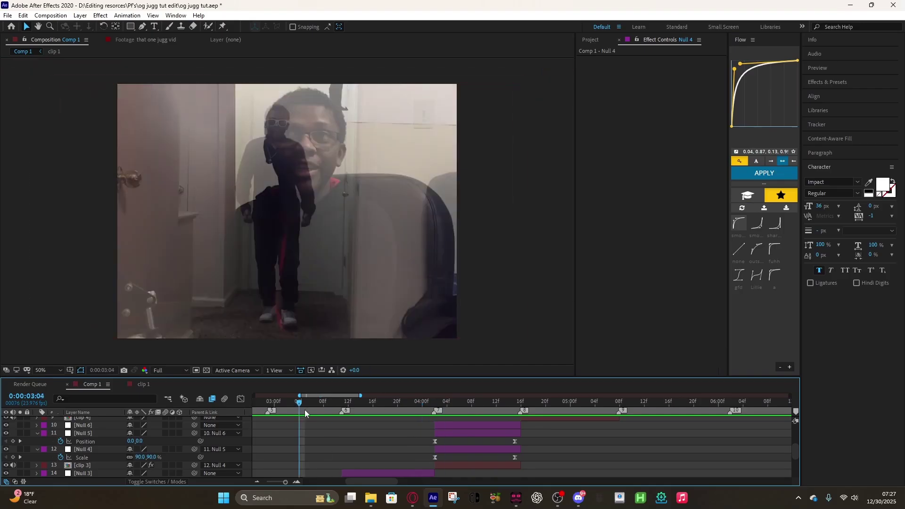
pyautogui.moveTo(516, 404); pyautogui.dragTo(482, 416)
pyautogui.press('space')
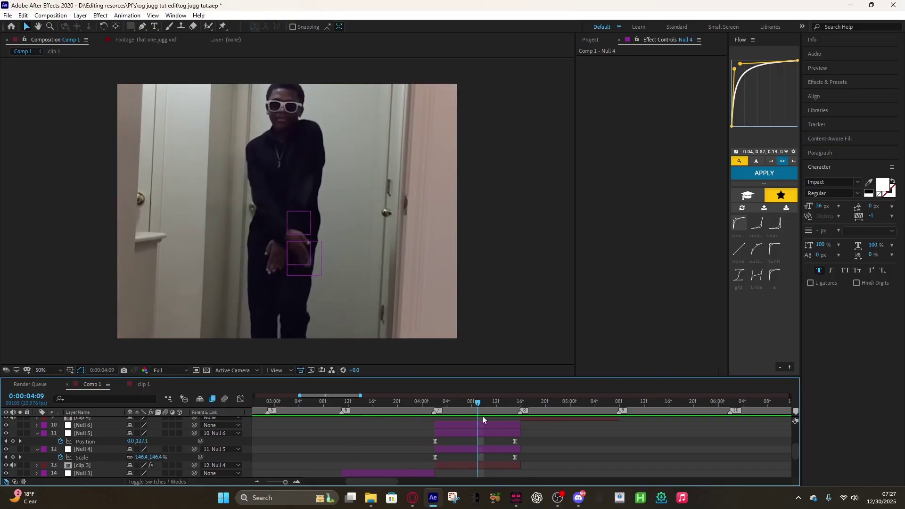
# Step: Collapse the properties of Nulls 4 and 5, add another null object above Null 6, and trim it to clip 3's duration
pyautogui.click(479, 432)
pyautogui.press('u')
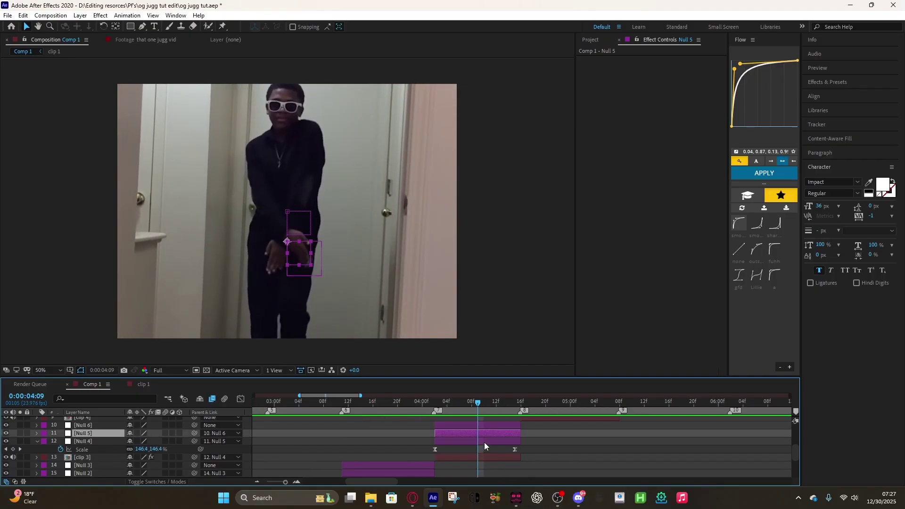
pyautogui.click(482, 424)
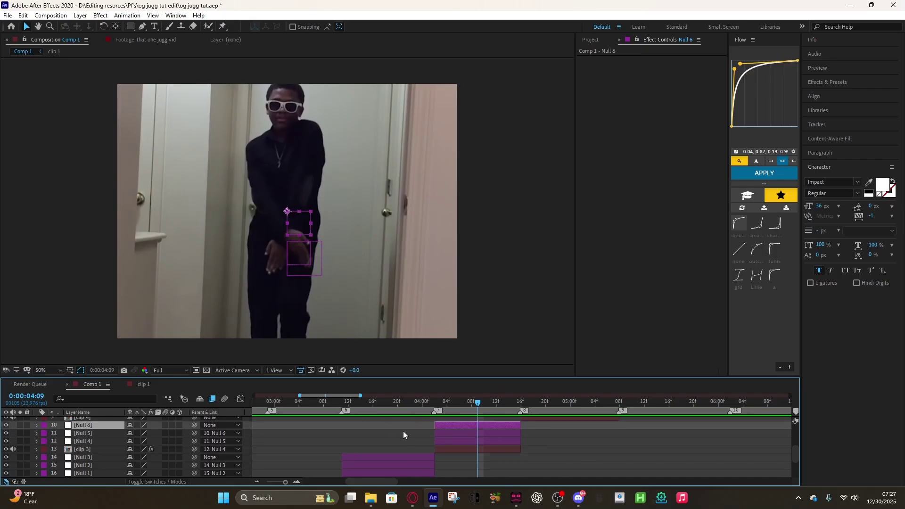
pyautogui.hotkey('ctrl', 'alt', 'shift', 'y')
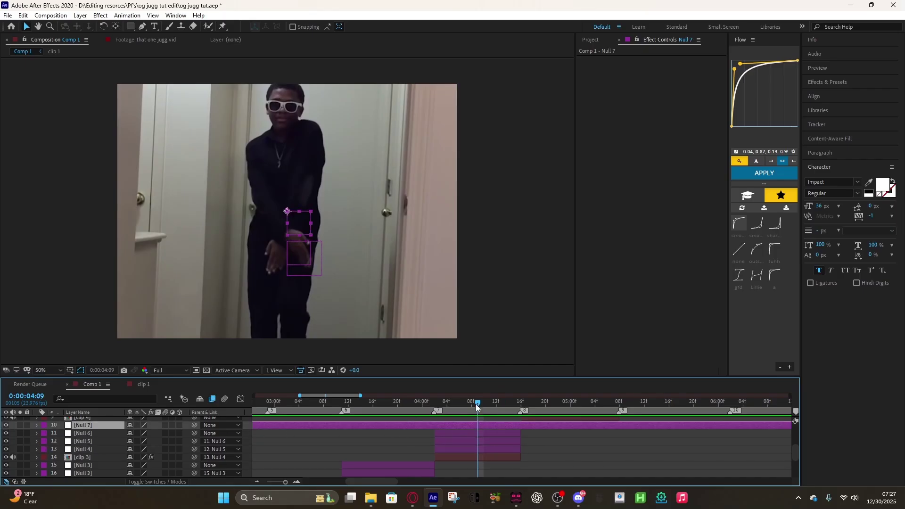
pyautogui.press('j')
pyautogui.hotkey('alt', '[')
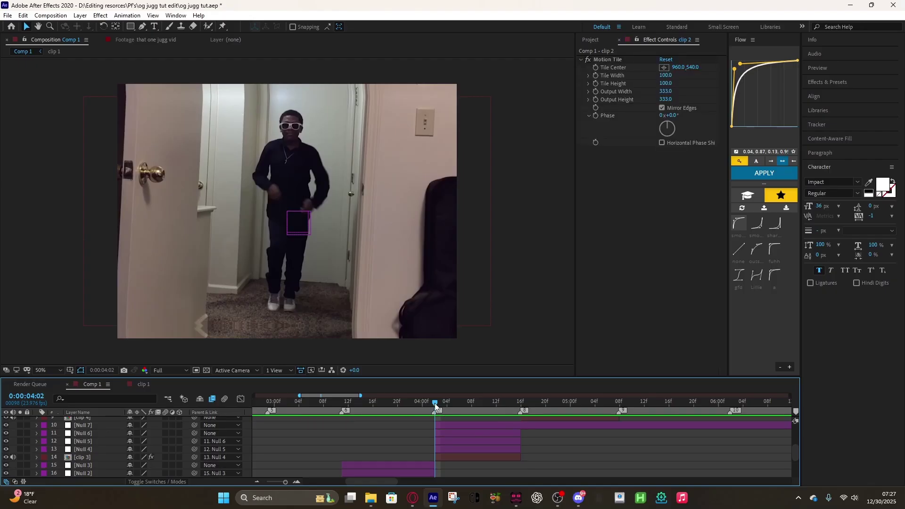
pyautogui.moveTo(435, 403)
pyautogui.mouseDown()
pyautogui.moveTo(519, 422)
pyautogui.moveTo(479, 423)
pyautogui.mouseUp()
pyautogui.hotkey('ctrl', 'shift', 'd')
pyautogui.press('Delete')
# Step: Parent Null 6 to Null 7 and save the project
pyautogui.click(452, 433)
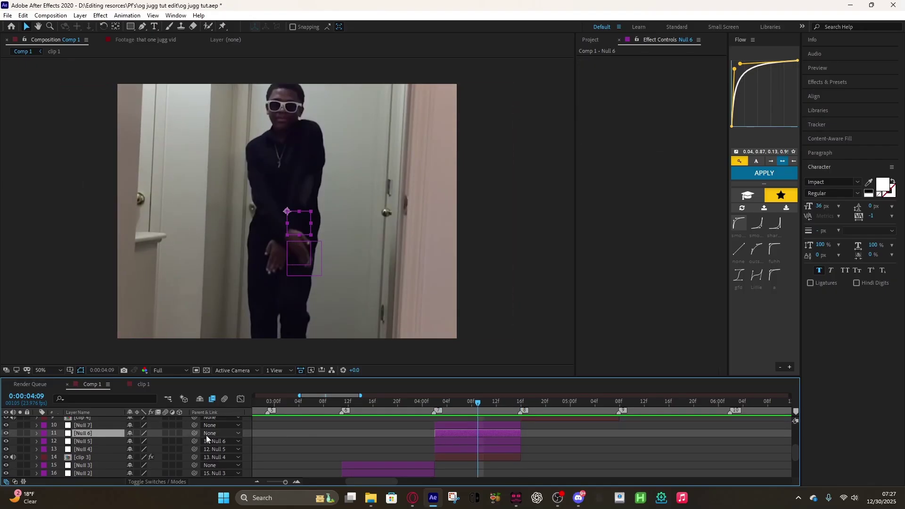
pyautogui.moveTo(193, 432); pyautogui.dragTo(100, 426)
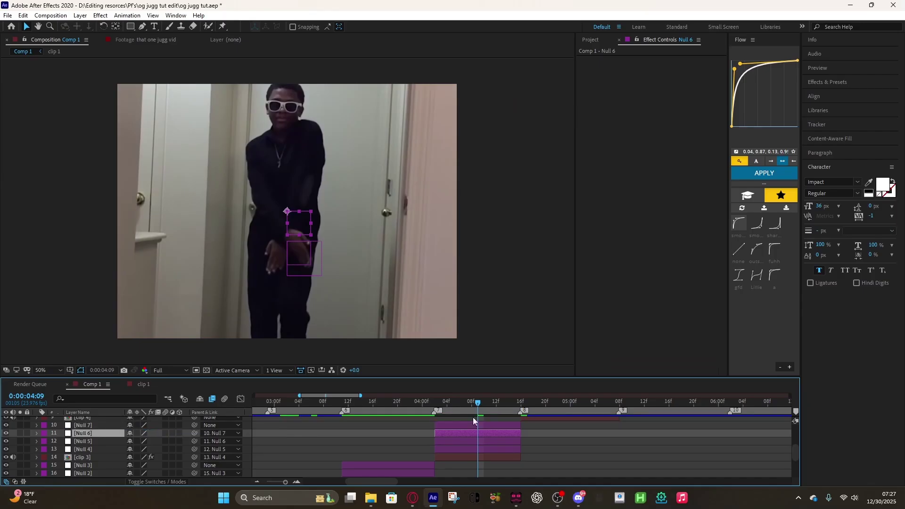
pyautogui.hotkey('ctrl', 's')
# Step: Reveal Null 6's scale and Null 7's position, and keyframe Null 6's scale at 100% at 0:00:04:09
pyautogui.press('s')
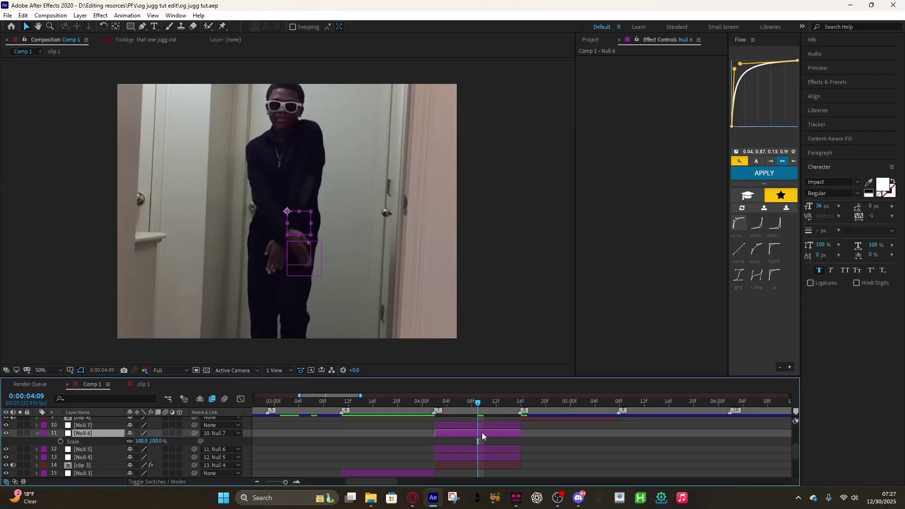
pyautogui.click(103, 426)
pyautogui.press('p')
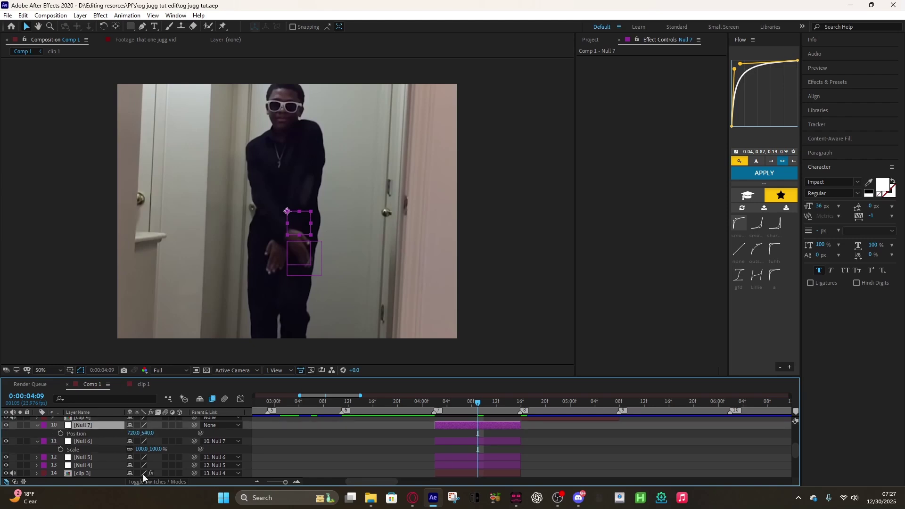
pyautogui.click(60, 449)
pyautogui.click(60, 433)
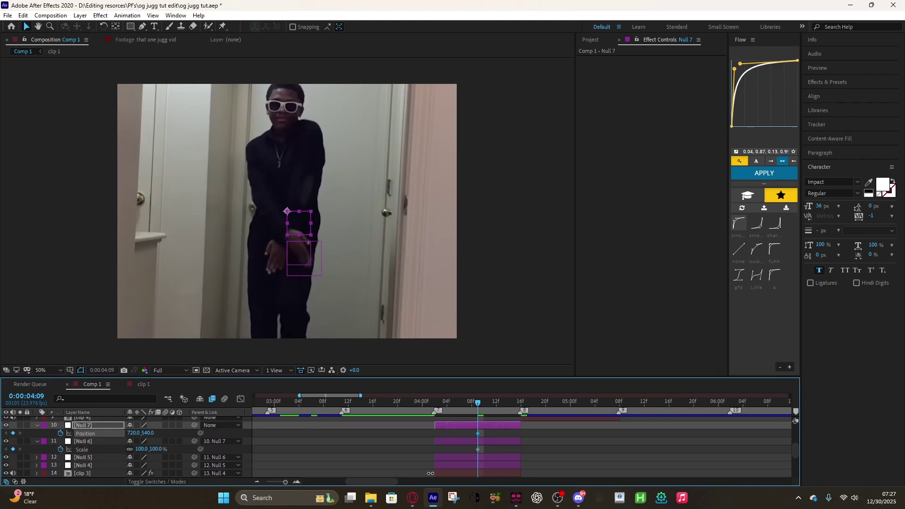
pyautogui.click(61, 433)
pyautogui.click(49, 425)
# Step: Remove Null 7's position keyframe and keyframe its rotation at 0° at 0:00:04:09 instead
pyautogui.click(98, 425)
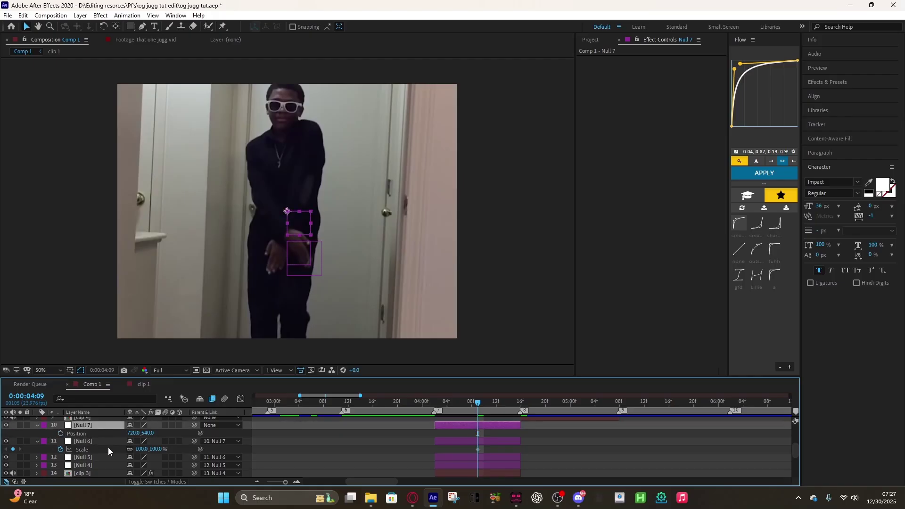
pyautogui.press('r')
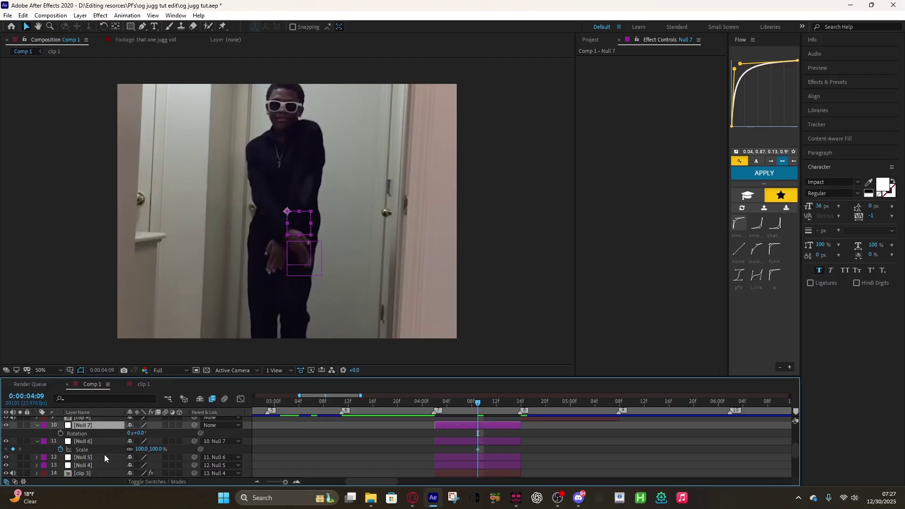
pyautogui.click(60, 433)
# Step: Keyframe Null 6's scale at 61% at 0:00:04:15
pyautogui.moveTo(478, 401); pyautogui.dragTo(515, 401)
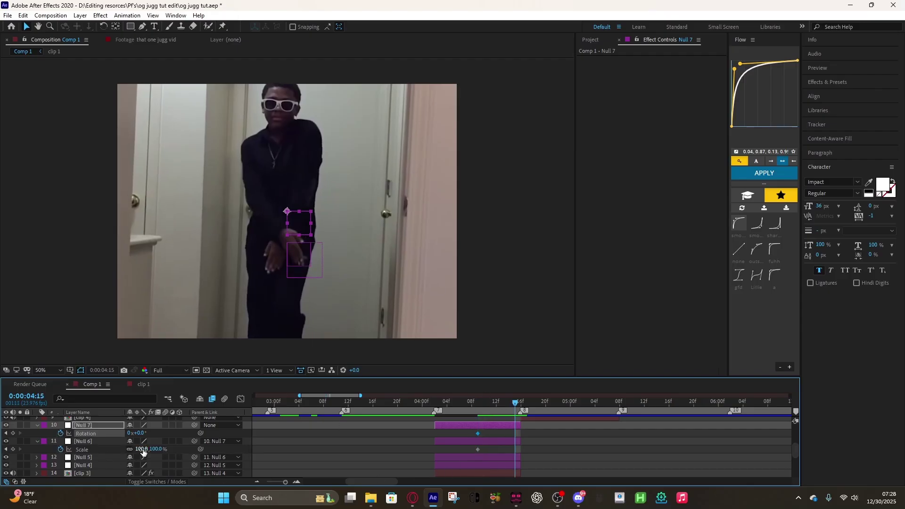
pyautogui.moveTo(142, 449); pyautogui.dragTo(127, 453)
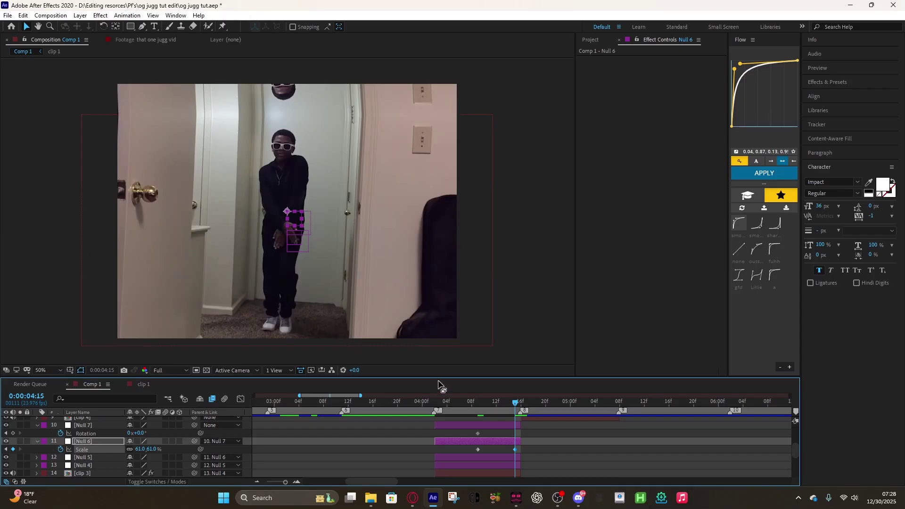
# Step: Add a parent null above Null 7 and keyframe its position from 720, 540 at 0:00:04:09 to 720, 459 at 0:00:04:15
pyautogui.moveTo(509, 406); pyautogui.dragTo(479, 413)
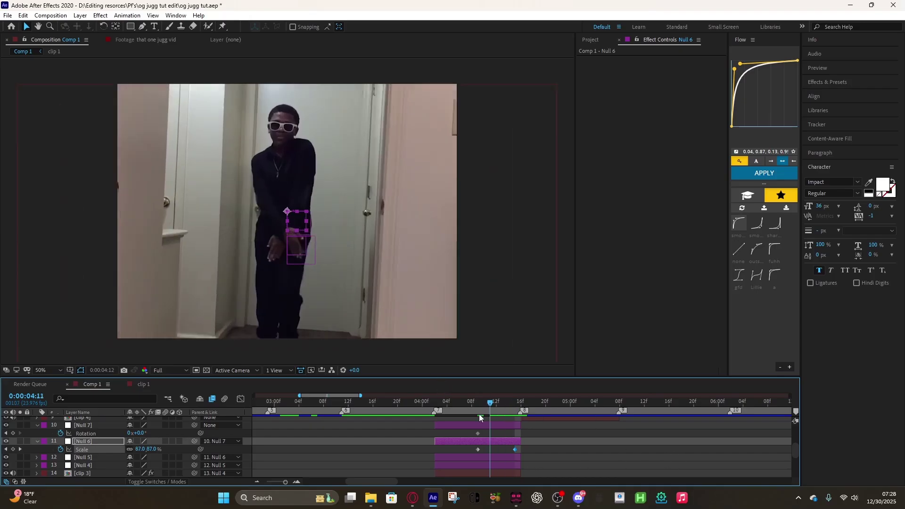
pyautogui.click(487, 432)
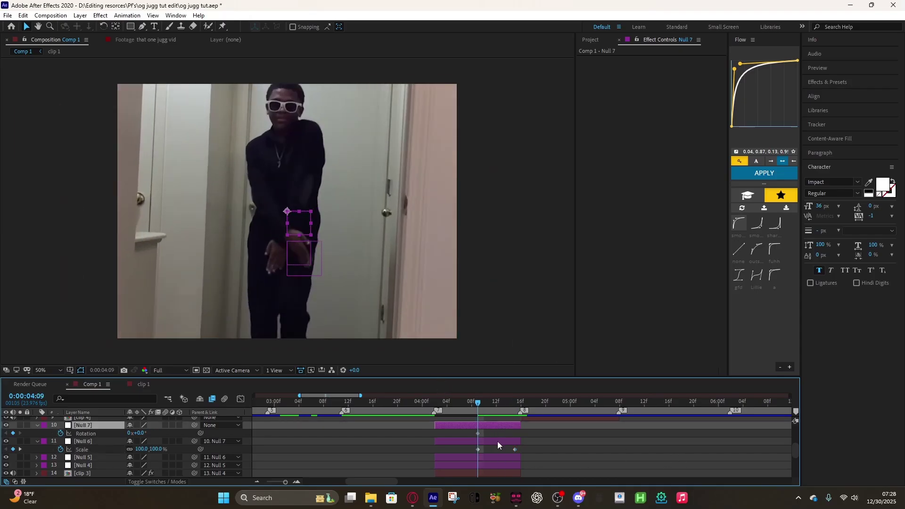
pyautogui.hotkey('ctrl', 'alt', 'shift', 'y')
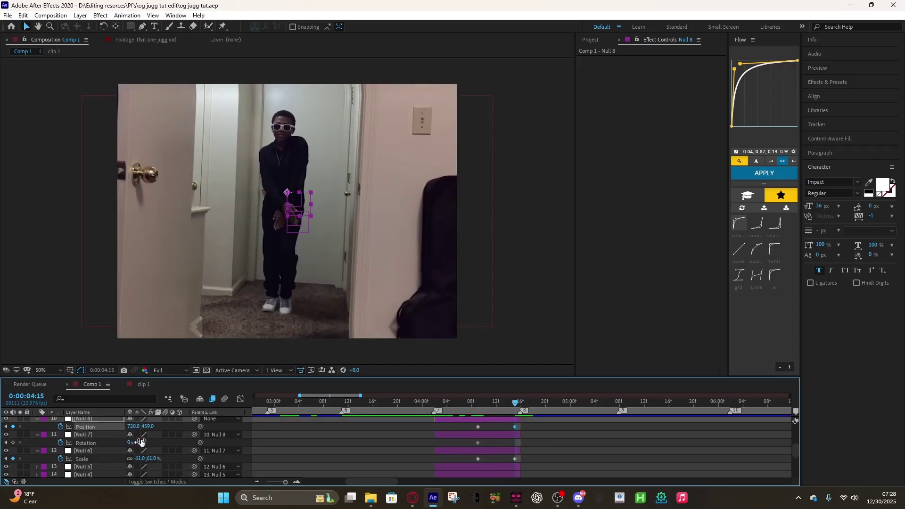
# Step: Keyframe Null 7's rotation at 14° at 0:00:04:15 after trying 13° and 15°
pyautogui.moveTo(141, 443); pyautogui.dragTo(154, 451)
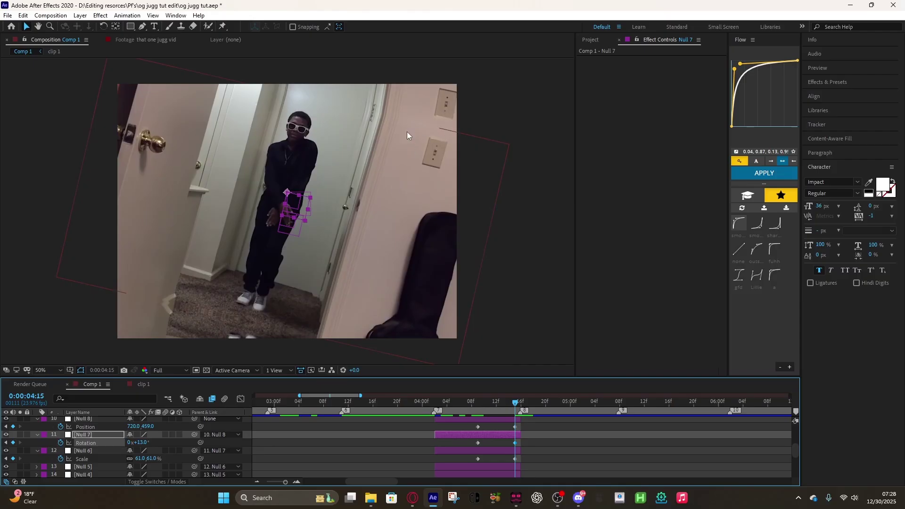
pyautogui.click(142, 442)
pyautogui.write('15')
pyautogui.click(156, 443)
pyautogui.click(140, 442)
pyautogui.write('13')
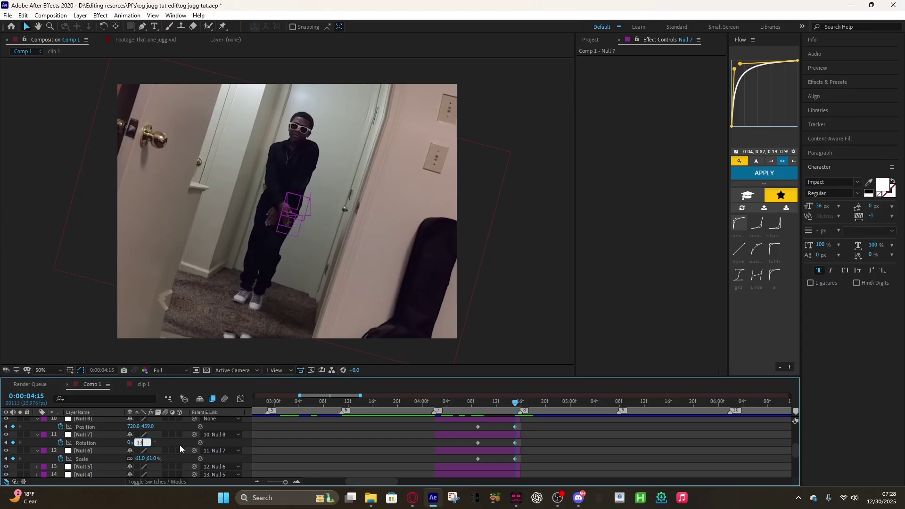
pyautogui.click(180, 445)
pyautogui.click(140, 442)
pyautogui.write('1')
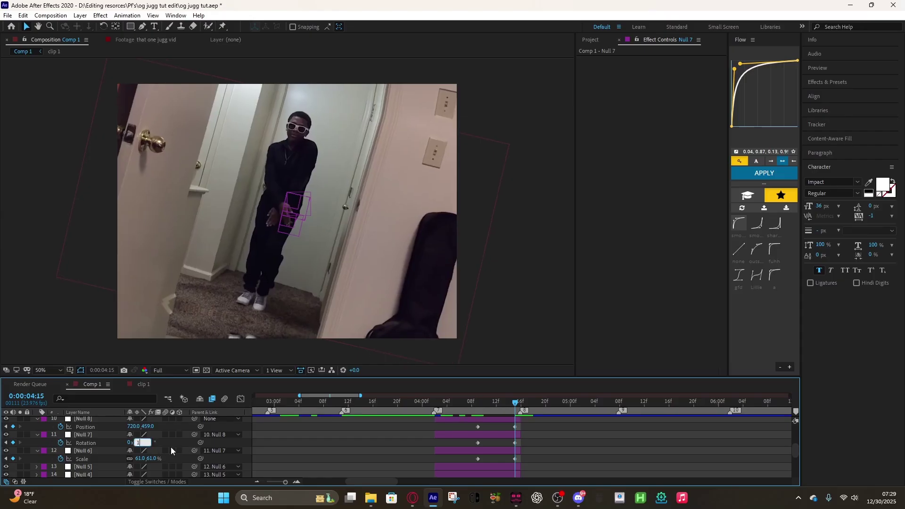
pyautogui.write('4')
pyautogui.click(169, 448)
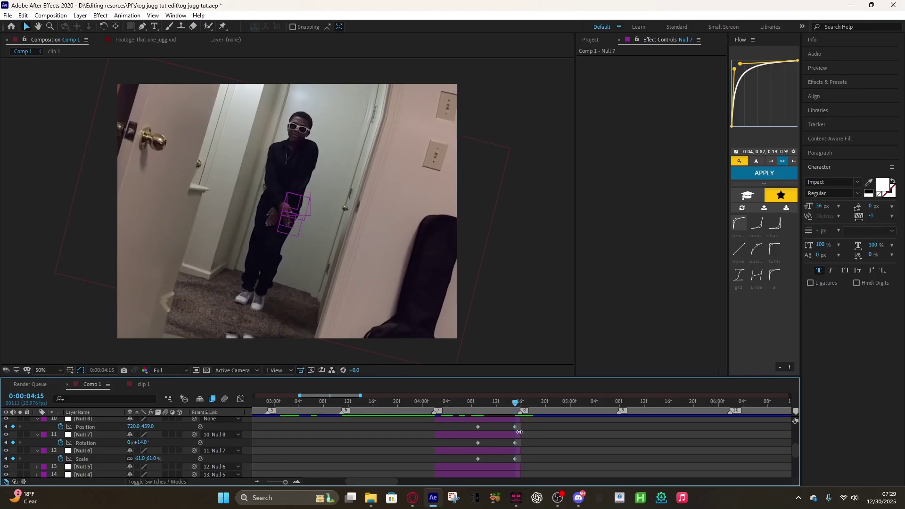
# Step: Ease the position, rotation and scale keyframes of Nulls 6 to 8 with a slow-start Flow curve (0.88, 0.05 first handle)
pyautogui.moveTo(514, 404); pyautogui.dragTo(480, 422)
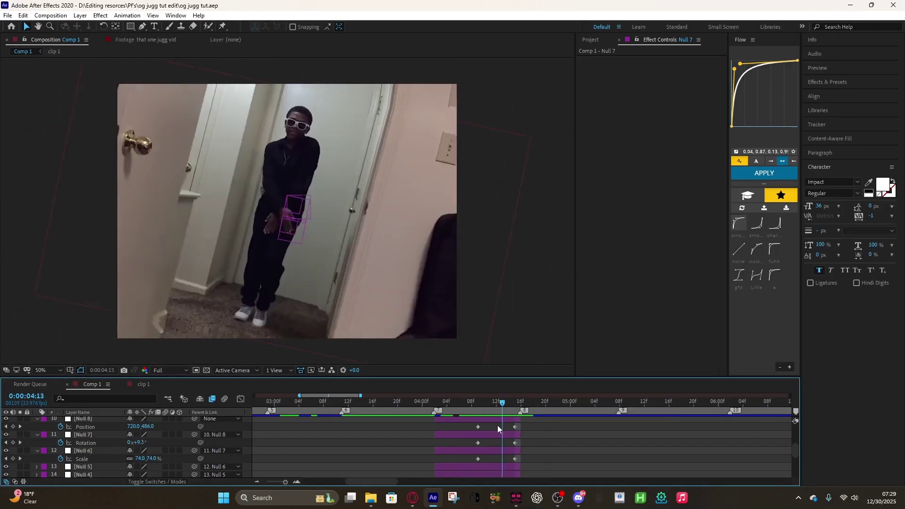
pyautogui.moveTo(538, 423); pyautogui.dragTo(442, 465)
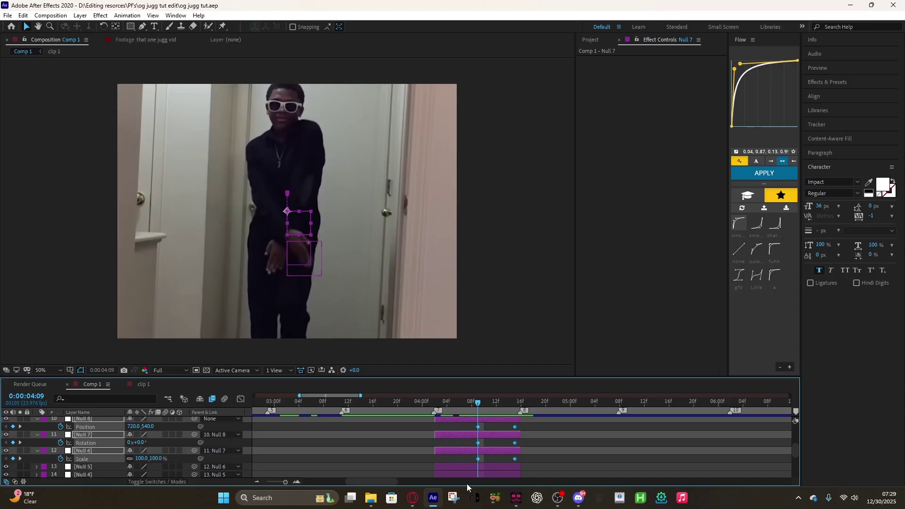
pyautogui.click(775, 223)
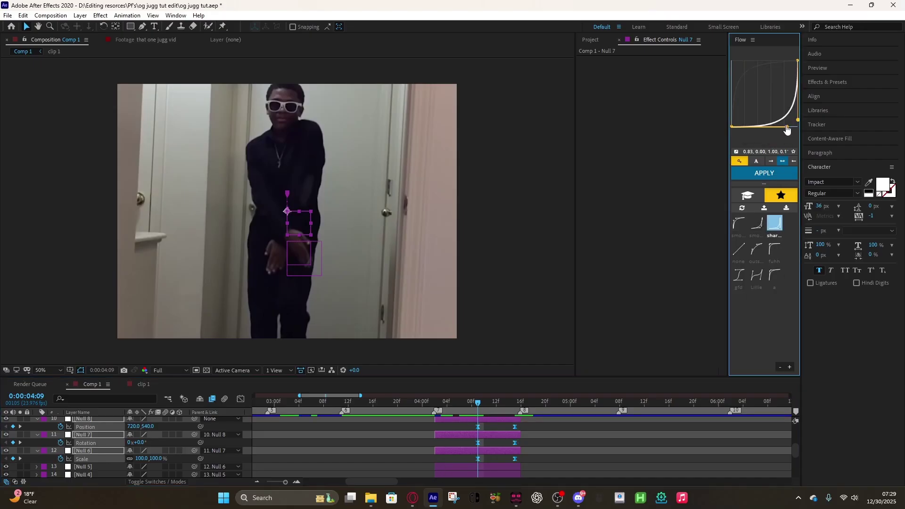
pyautogui.moveTo(787, 130); pyautogui.dragTo(797, 123)
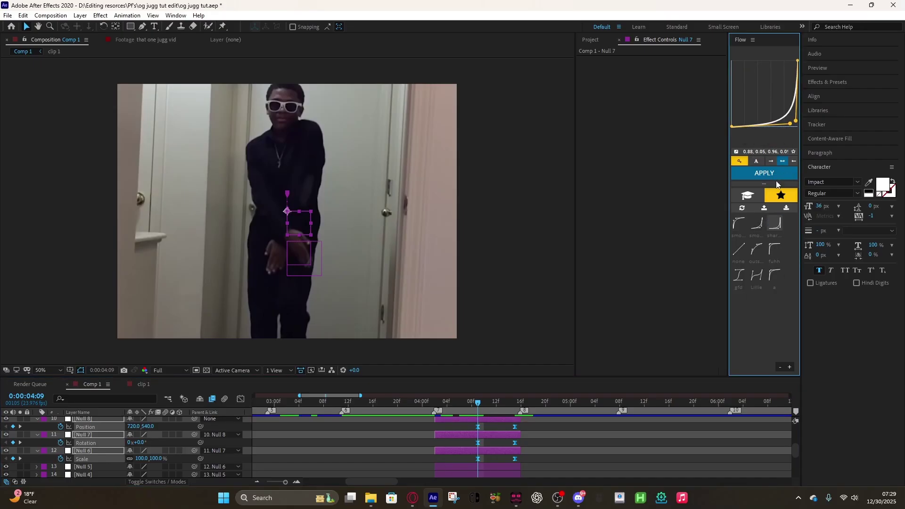
# Step: Save the project and preview the eased motion on clip 3
pyautogui.click(575, 448)
pyautogui.hotkey('ctrl', 's')
pyautogui.press('space')
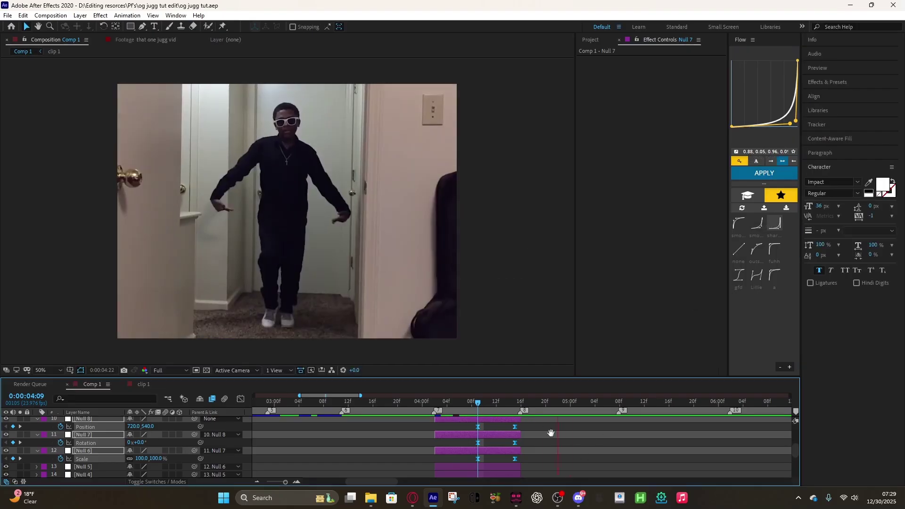
pyautogui.press('space')
pyautogui.moveTo(572, 404); pyautogui.dragTo(415, 405)
pyautogui.press('space')
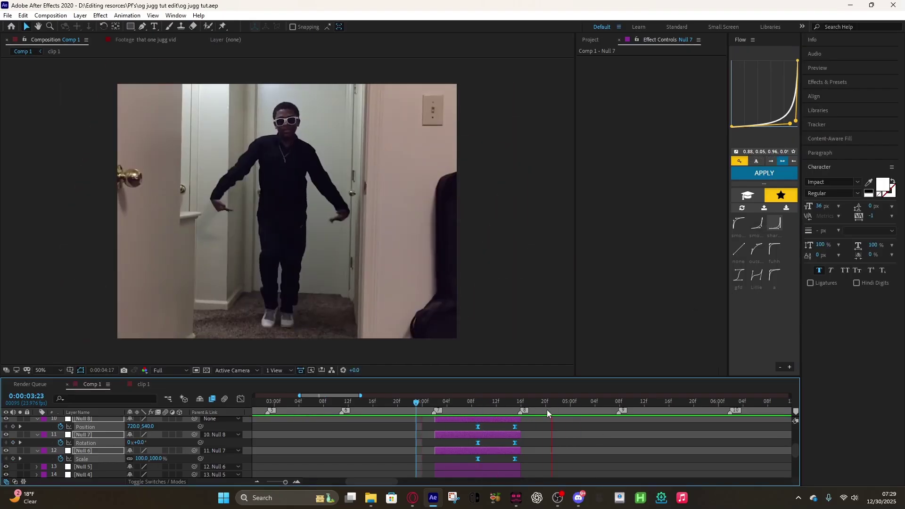
# Step: Set Null 6's scale keyframe at 0:00:04:15 to 49%
pyautogui.moveTo(561, 404); pyautogui.dragTo(515, 430)
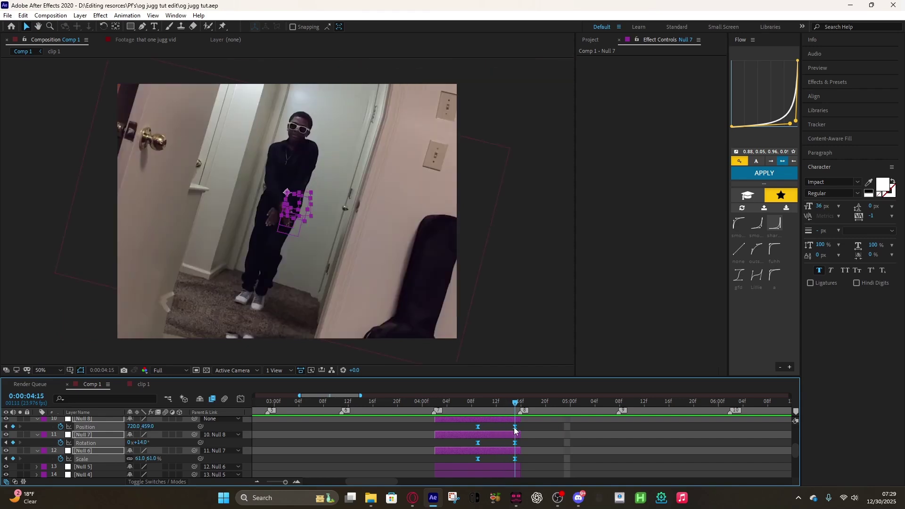
pyautogui.click(549, 445)
pyautogui.moveTo(143, 458); pyautogui.dragTo(136, 458)
# Step: Ease the keyframes of Nulls 6 to 8 with an adjusted Flow curve (0.83, 0.08 first handle) and preview the clips
pyautogui.moveTo(529, 424); pyautogui.dragTo(463, 457)
pyautogui.click(764, 173)
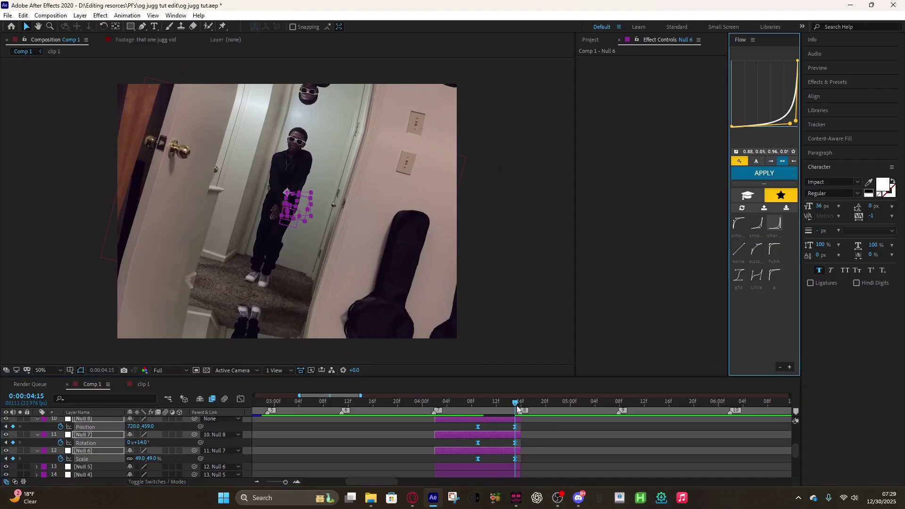
pyautogui.moveTo(788, 123); pyautogui.dragTo(797, 117)
pyautogui.click(793, 161)
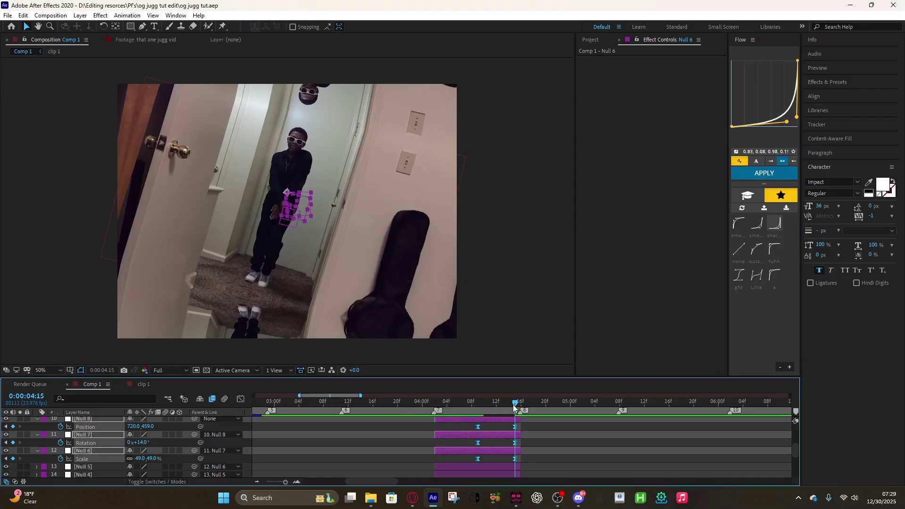
pyautogui.moveTo(513, 403); pyautogui.dragTo(335, 409)
pyautogui.press('space')
# Step: Collapse the keyframed properties of Nulls 6, 7 and 8
pyautogui.scroll(2, 540, 463)
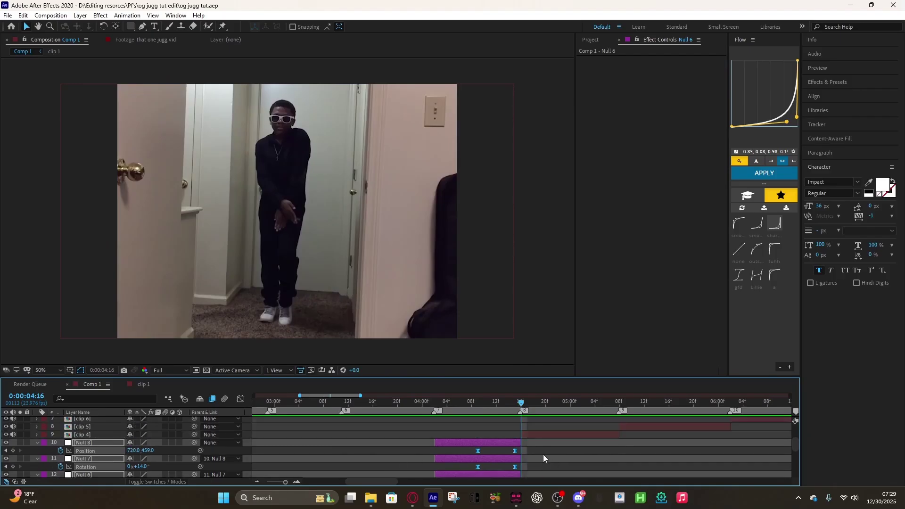
pyautogui.click(543, 454)
pyautogui.press('u')
pyautogui.press('u')
pyautogui.scroll(-2, 540, 448)
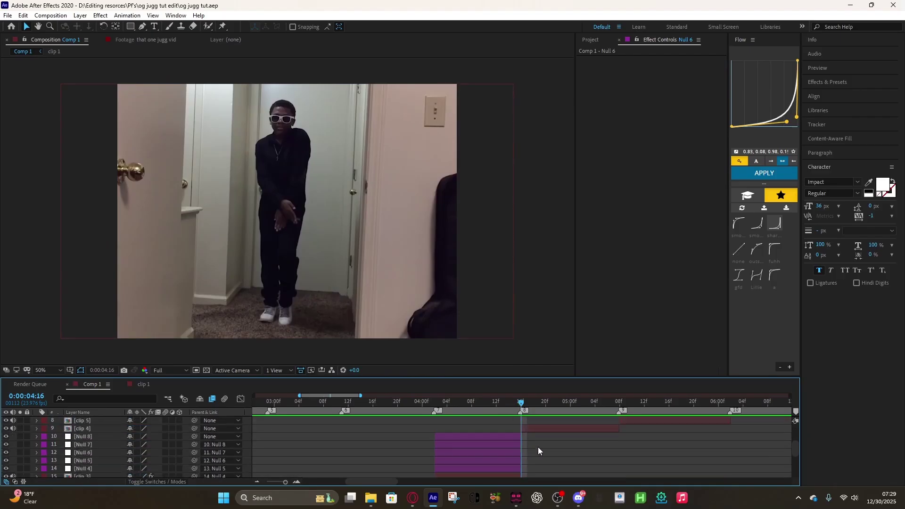
# Step: Add four null objects above clip 4 and trim their starts to 0:00:04:16
pyautogui.click(533, 427)
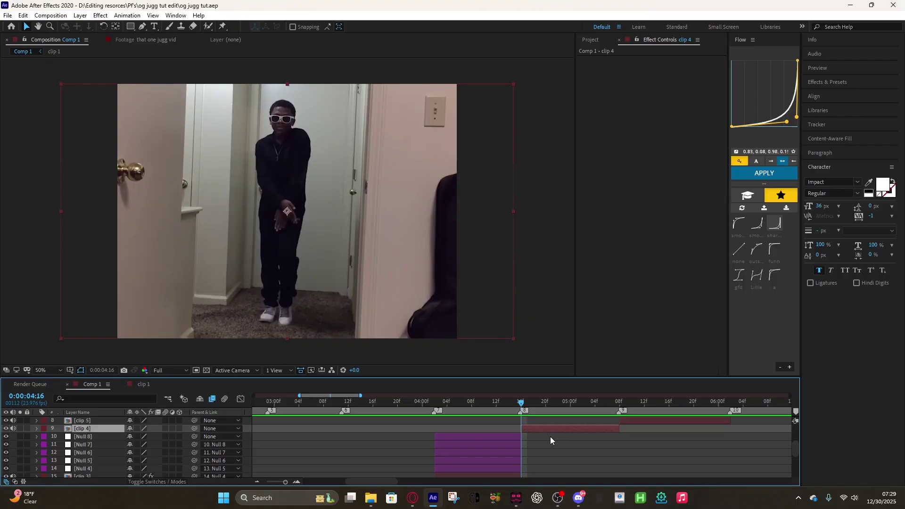
pyautogui.hotkey('ctrl', 'alt', 'shift', 'y')
pyautogui.hotkey('ctrl', 'alt', 'shift', 'y')
pyautogui.hotkey('ctrl', 'alt', 'shift', 'y')
pyautogui.hotkey('ctrl', 'alt', 'shift', 'y')
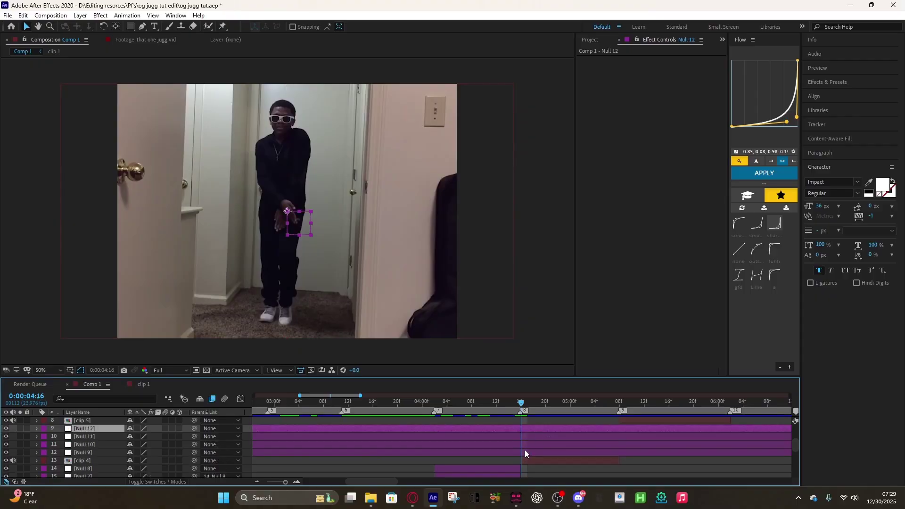
pyautogui.keyDown('shift'); pyautogui.click(524, 450); pyautogui.keyUp('shift')
pyautogui.hotkey('alt', '[')
pyautogui.click(509, 463)
pyautogui.click(533, 454)
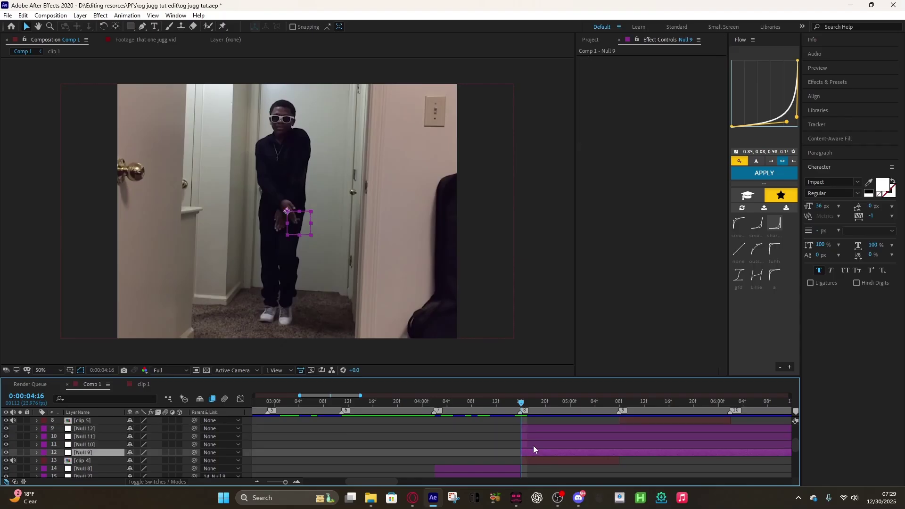
pyautogui.click(533, 445)
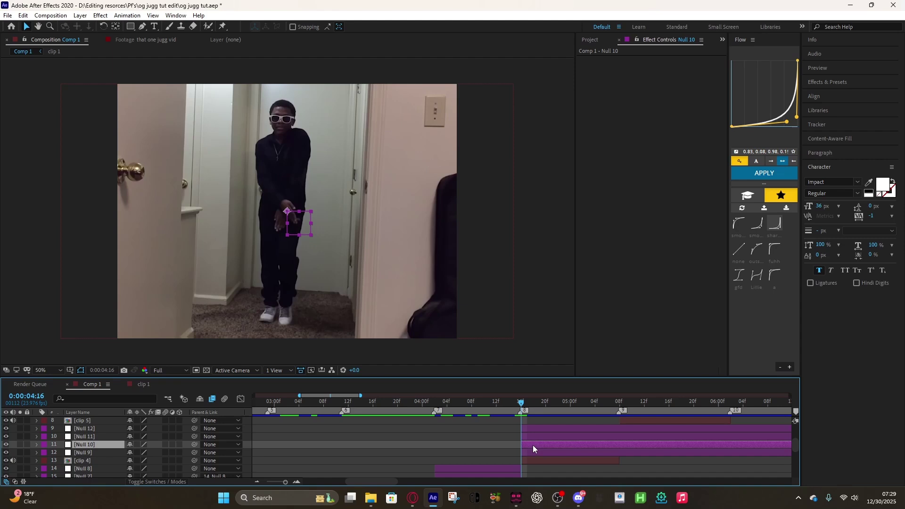
pyautogui.click(532, 437)
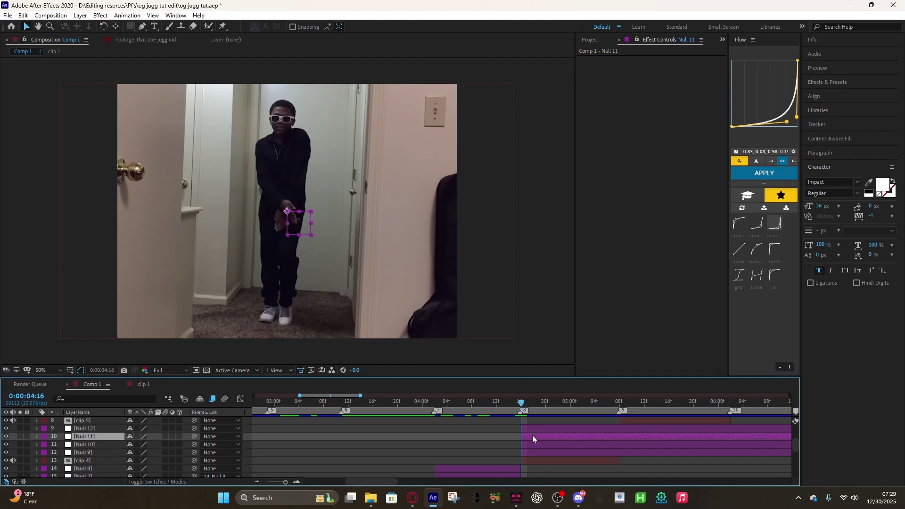
pyautogui.click(541, 428)
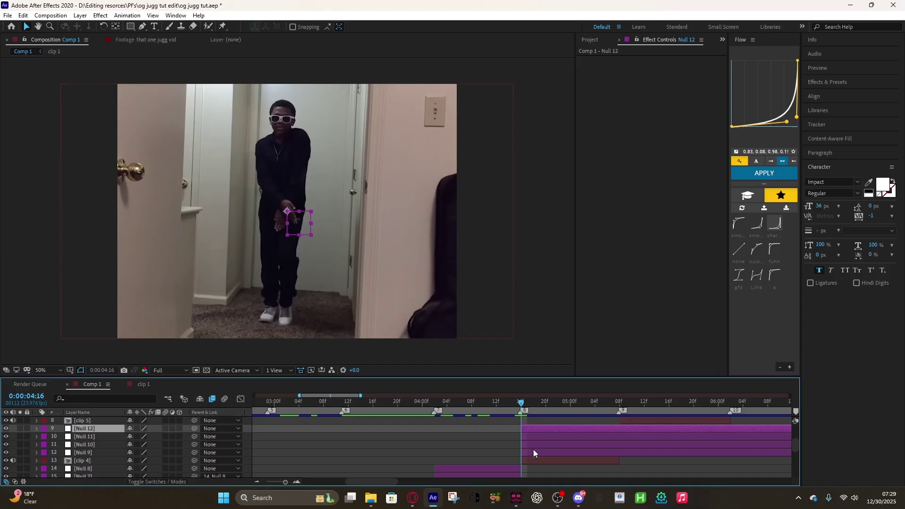
pyautogui.click(533, 453)
pyautogui.click(534, 444)
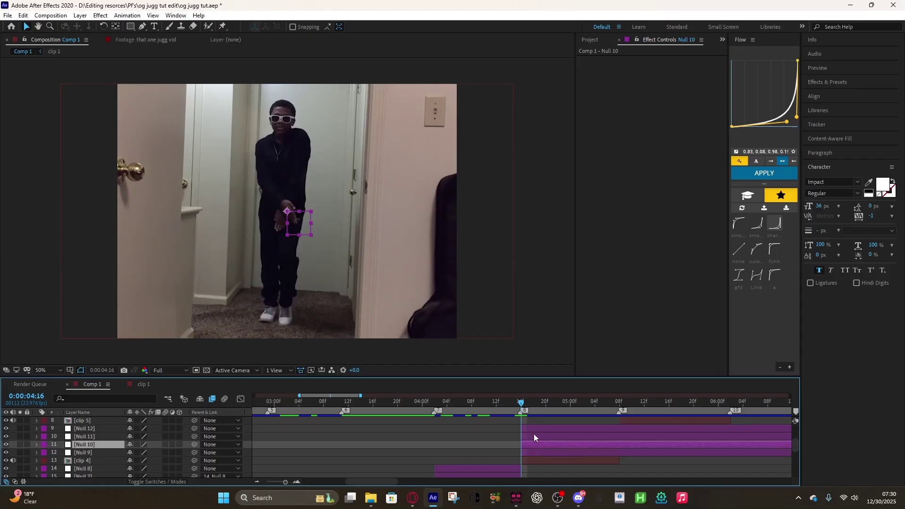
pyautogui.click(534, 435)
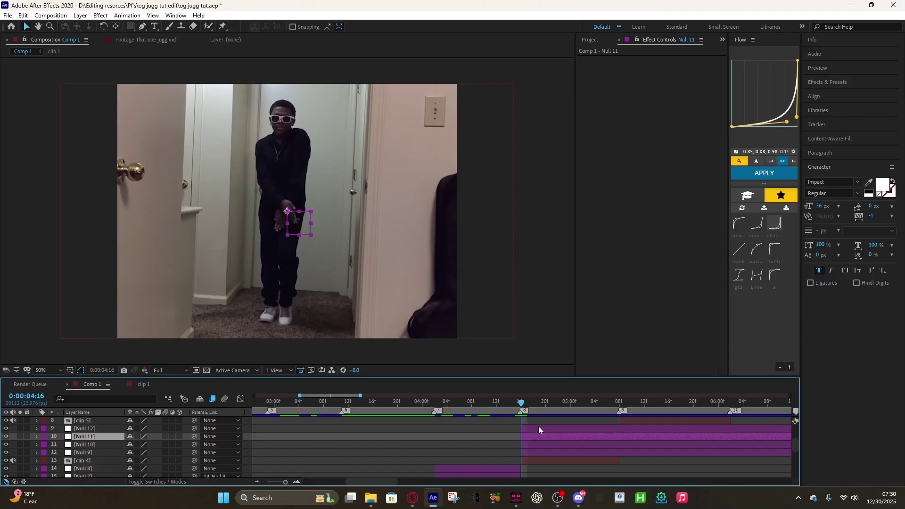
# Step: Delete Null 12 and trim the ends of the three remaining nulls above clip 4 to 0:00:05:08
pyautogui.click(538, 428)
pyautogui.press('Delete')
pyautogui.moveTo(521, 404); pyautogui.dragTo(620, 407)
pyautogui.click(624, 443)
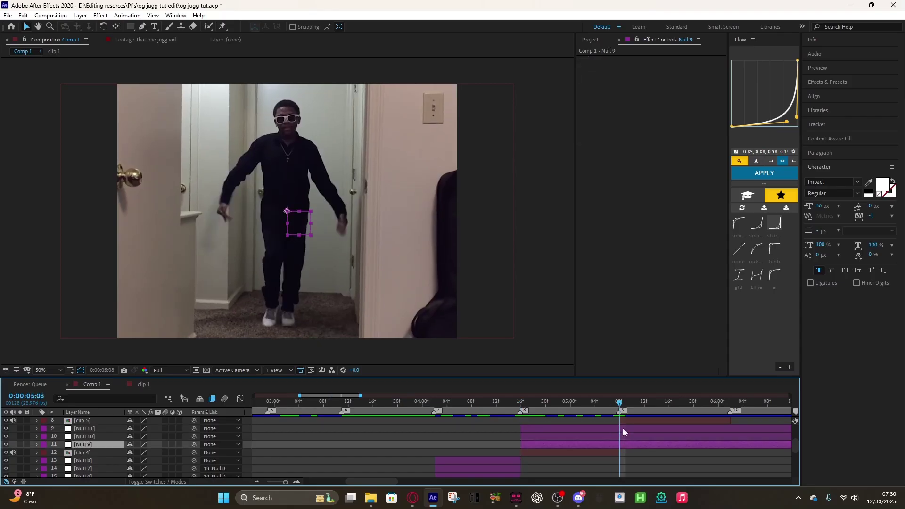
pyautogui.keyDown('shift'); pyautogui.click(623, 422); pyautogui.keyUp('shift')
pyautogui.click(629, 455)
pyautogui.click(627, 443)
pyautogui.keyDown('shift'); pyautogui.click(627, 429); pyautogui.keyUp('shift')
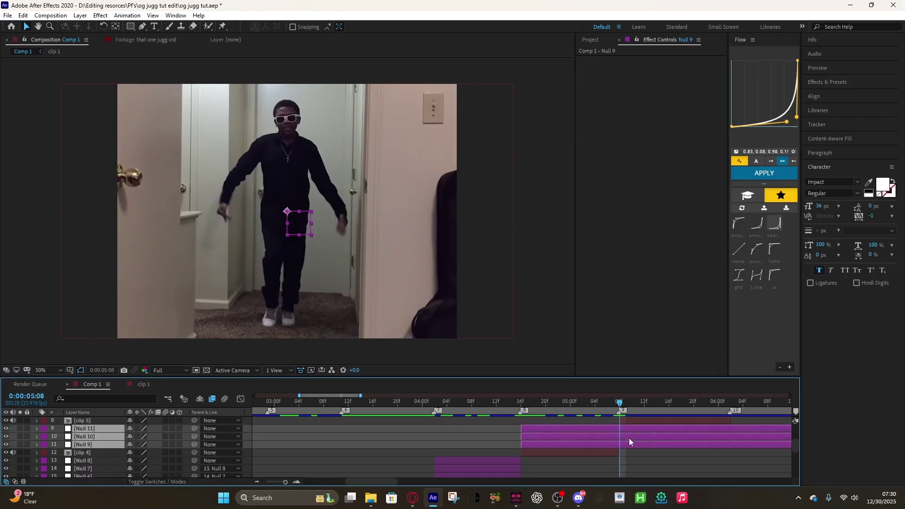
pyautogui.hotkey('alt', ']')
# Step: Chain the parenting above clip 4: clip 4 to Null 9, Null 9 to Null 10, and Null 10 to Null 11
pyautogui.moveTo(619, 403)
pyautogui.mouseDown()
pyautogui.moveTo(573, 433)
pyautogui.moveTo(522, 445)
pyautogui.mouseUp()
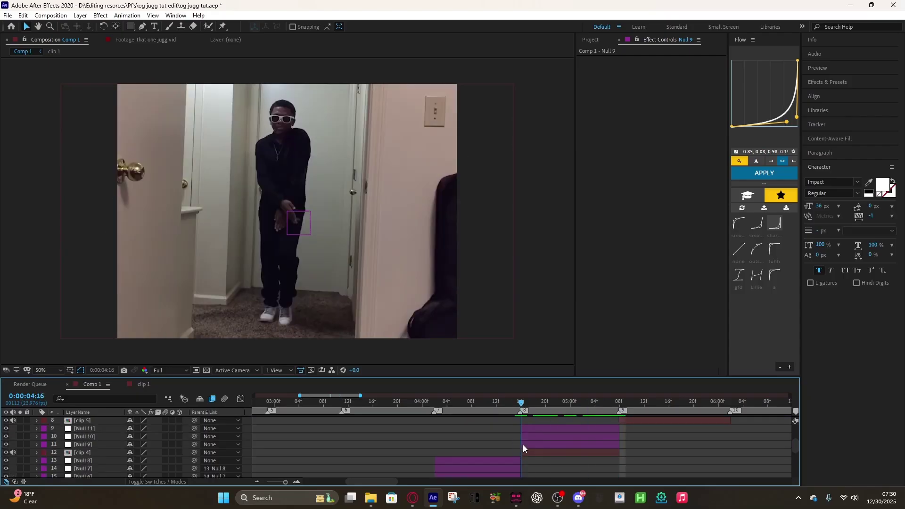
pyautogui.click(541, 453)
pyautogui.moveTo(179, 454); pyautogui.dragTo(118, 445)
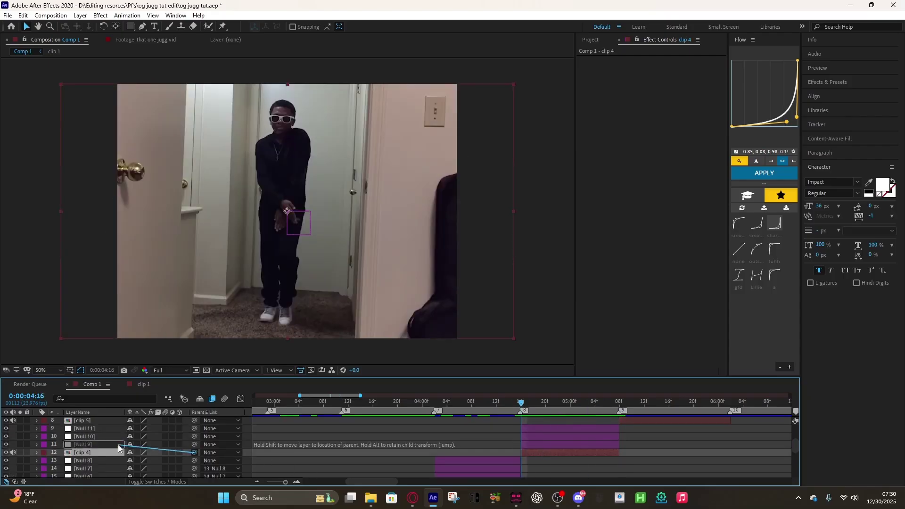
pyautogui.moveTo(195, 445); pyautogui.dragTo(119, 437)
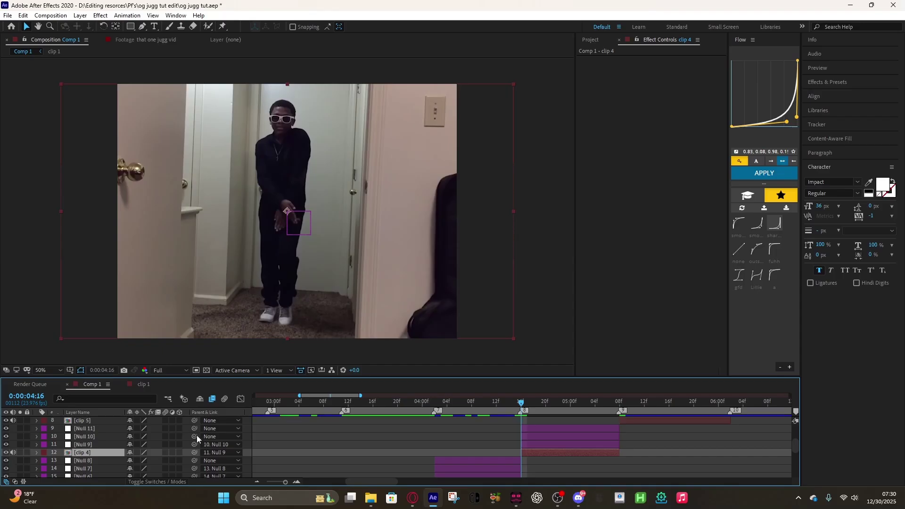
pyautogui.moveTo(197, 434); pyautogui.dragTo(106, 429)
# Step: Add a scale keyframe to Null 9 and a rotation keyframe to Null 10 at 0:00:04:16
pyautogui.click(537, 444)
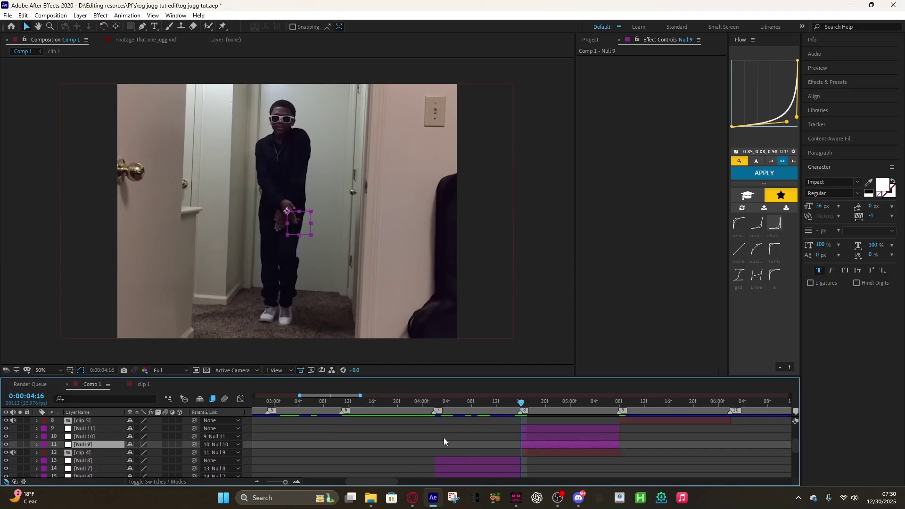
pyautogui.moveTo(521, 407)
pyautogui.mouseDown()
pyautogui.moveTo(505, 404)
pyautogui.moveTo(519, 413)
pyautogui.mouseUp()
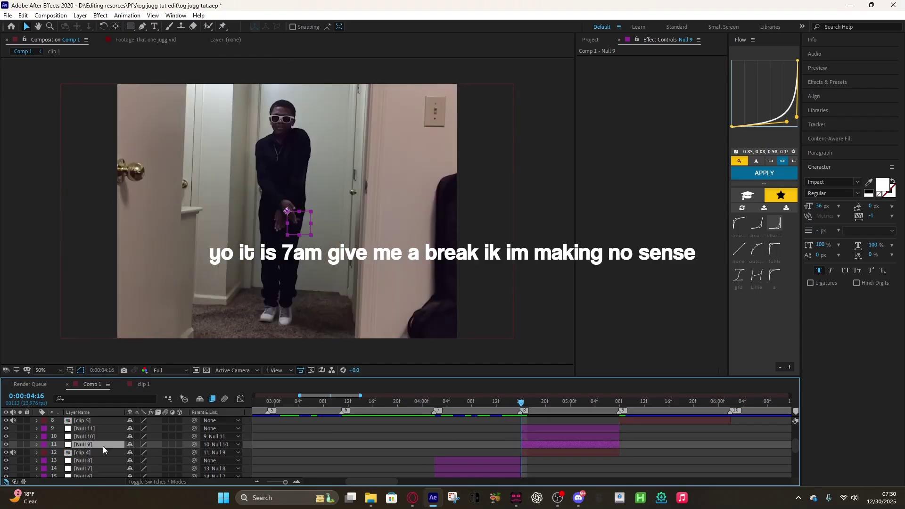
pyautogui.press('s')
pyautogui.click(60, 452)
pyautogui.click(84, 436)
pyautogui.press('r')
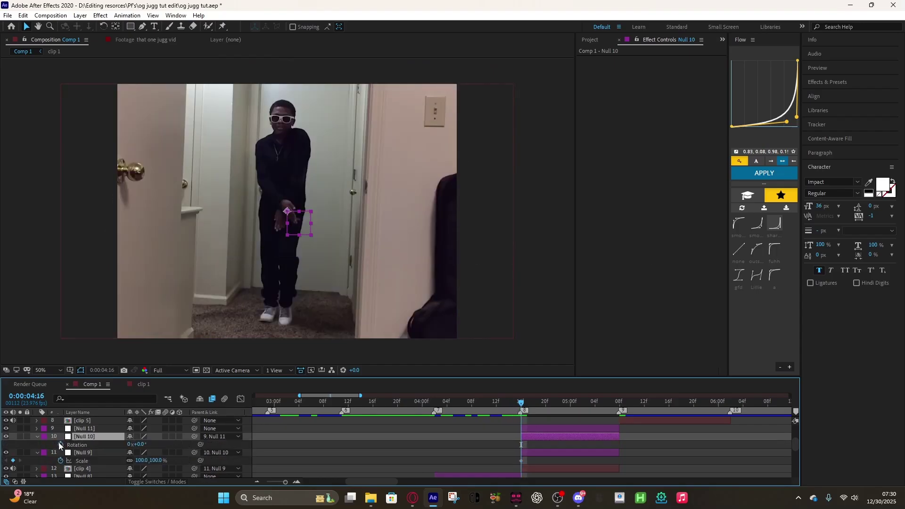
pyautogui.click(60, 444)
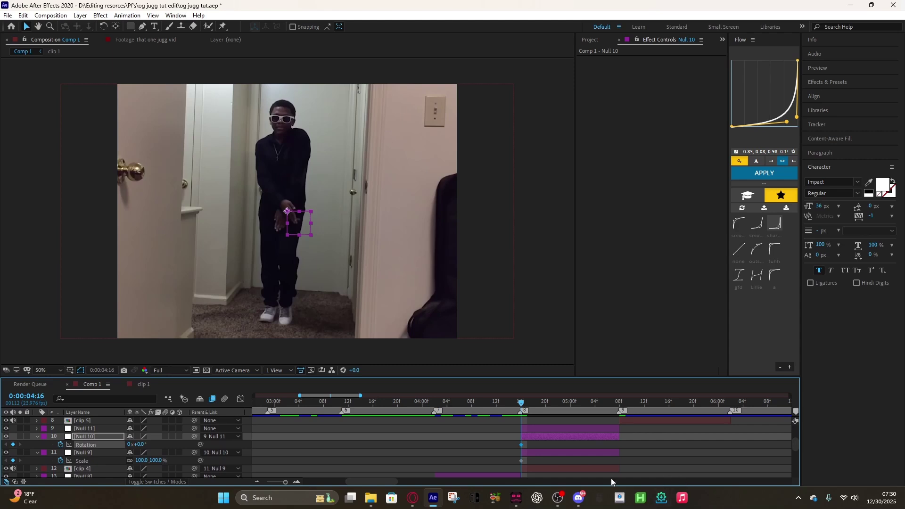
# Step: Set the starting scale of Null 9 to 171% and the starting rotation of Null 10 to -25°, saving the project
pyautogui.click(180, 461)
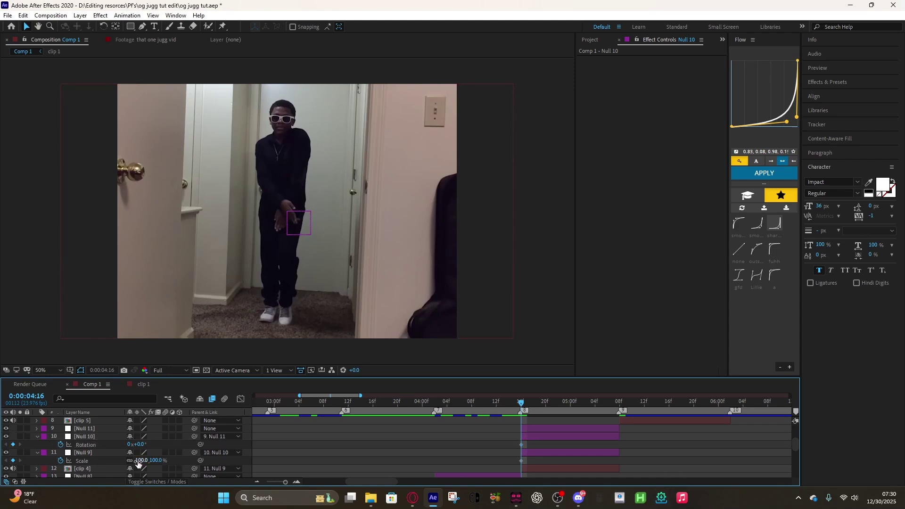
pyautogui.moveTo(137, 464); pyautogui.dragTo(170, 461)
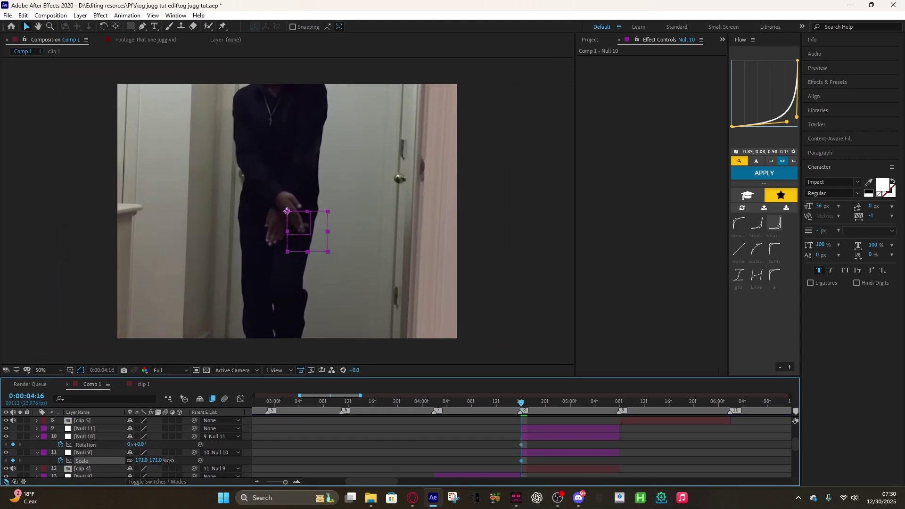
pyautogui.hotkey('ctrl', 's')
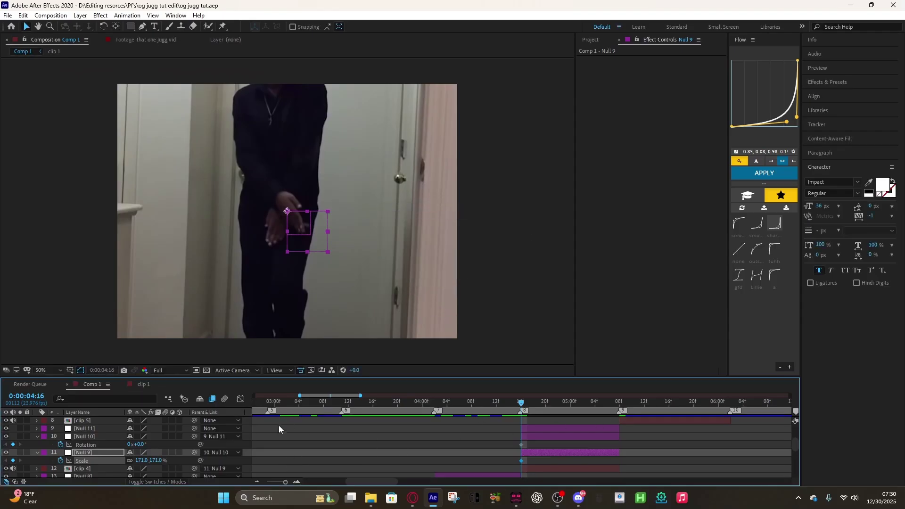
pyautogui.moveTo(144, 445); pyautogui.dragTo(121, 438)
pyautogui.click(136, 444)
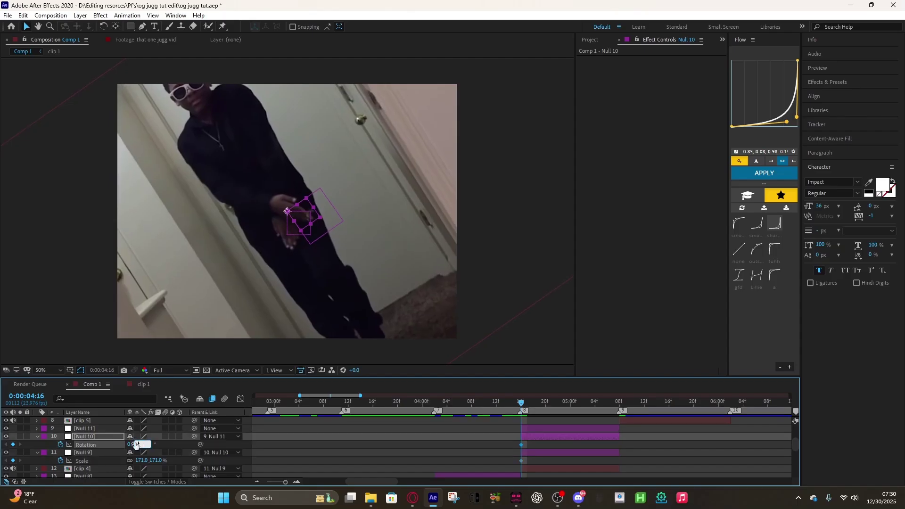
pyautogui.write('-25')
pyautogui.press('Return')
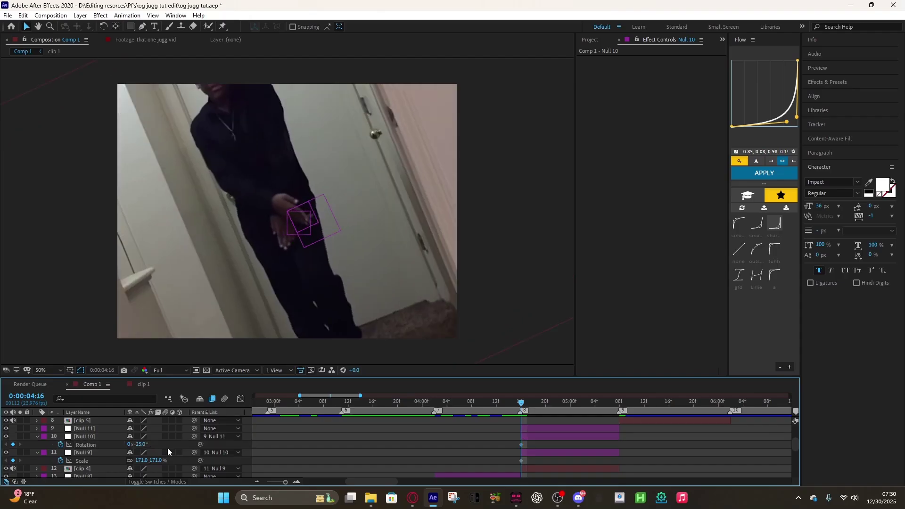
pyautogui.hotkey('ctrl', 's')
# Step: At 0:00:05:07, keyframe Null 10's rotation at 0° and Null 9's scale at 100%, and save the project
pyautogui.moveTo(521, 405)
pyautogui.mouseDown()
pyautogui.moveTo(511, 407)
pyautogui.moveTo(520, 407)
pyautogui.mouseUp()
pyautogui.moveTo(529, 399); pyautogui.dragTo(614, 413)
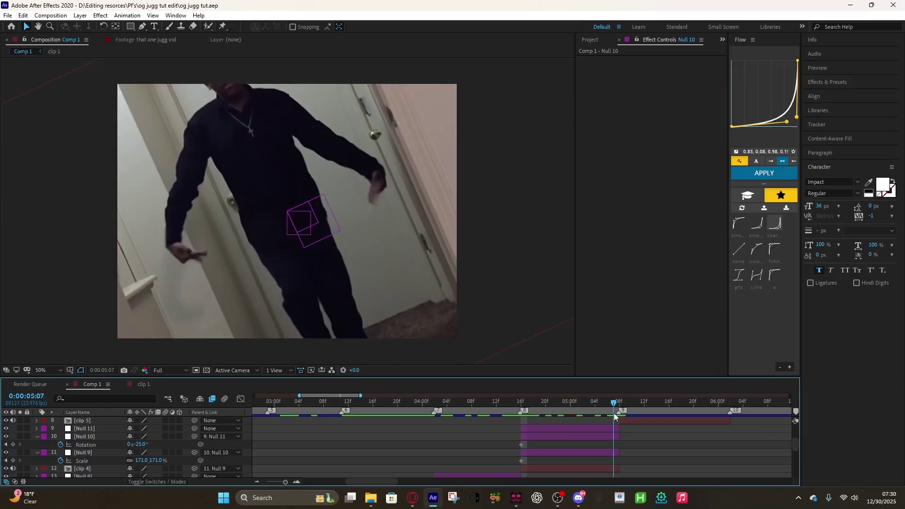
pyautogui.click(140, 444)
pyautogui.write('0')
pyautogui.press('Return')
pyautogui.click(140, 460)
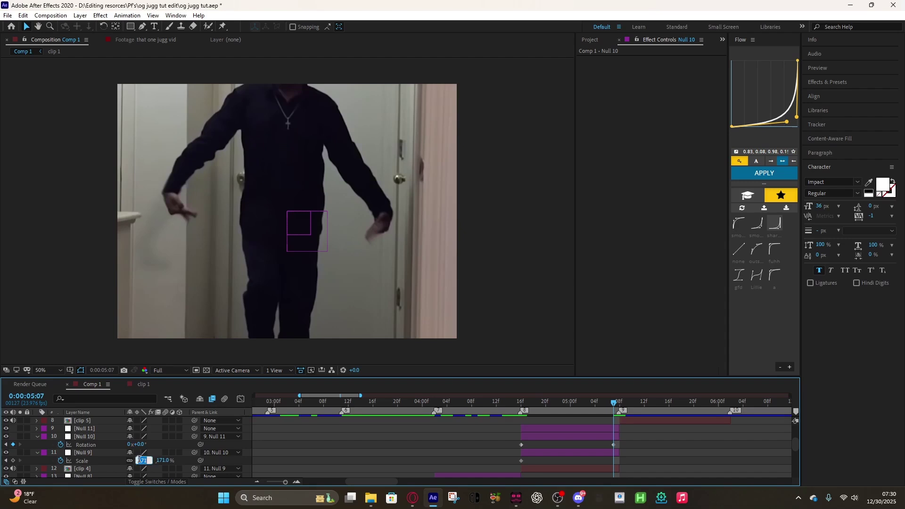
pyautogui.write('100')
pyautogui.press('Return')
pyautogui.hotkey('ctrl', 's')
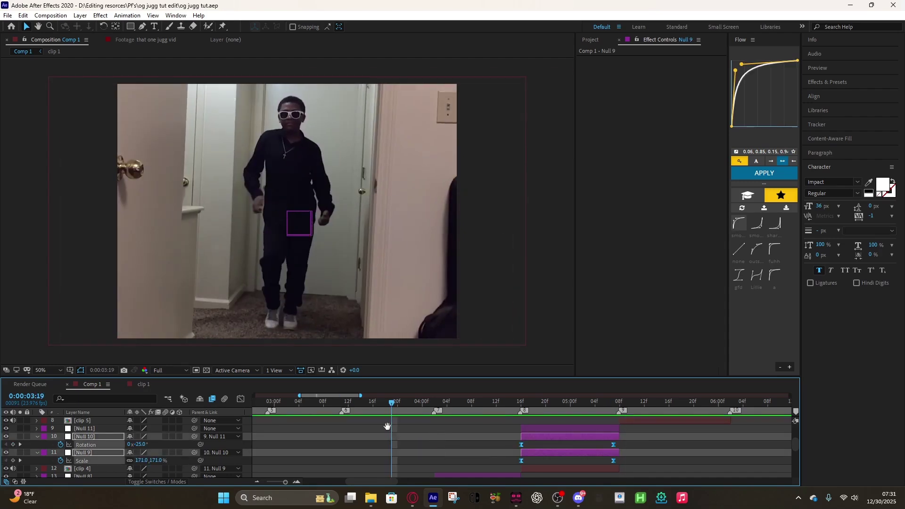
# Step: Preview the zoom and rotation on clip 4 together with the clips around it
pyautogui.press('space')
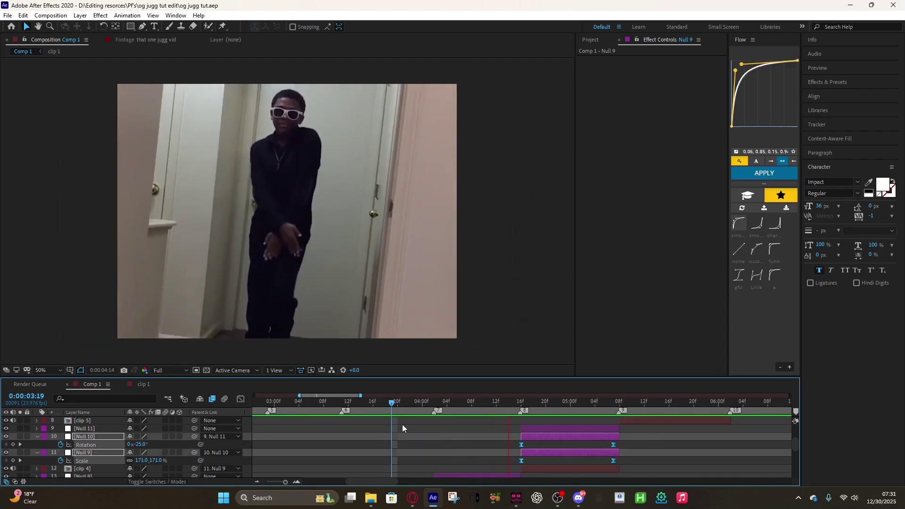
pyautogui.press('space')
pyautogui.moveTo(623, 399); pyautogui.dragTo(330, 442)
pyautogui.press('space')
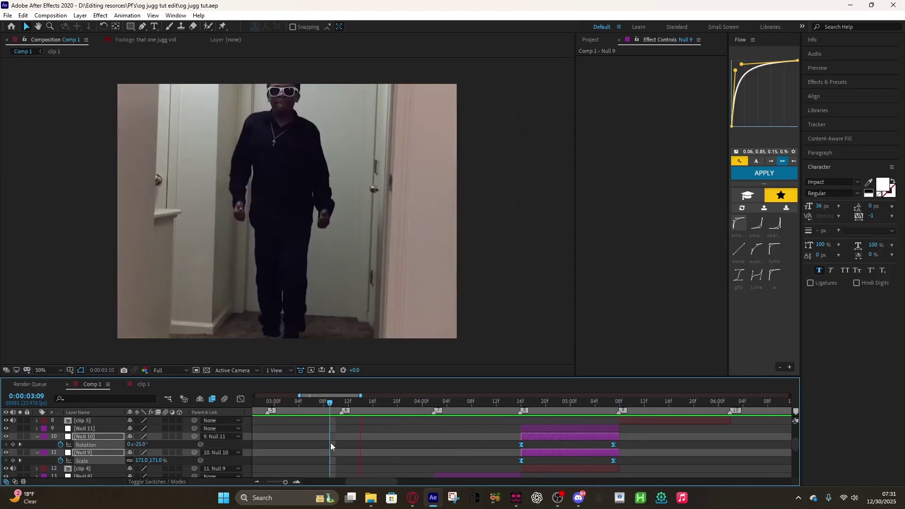
pyautogui.press('space')
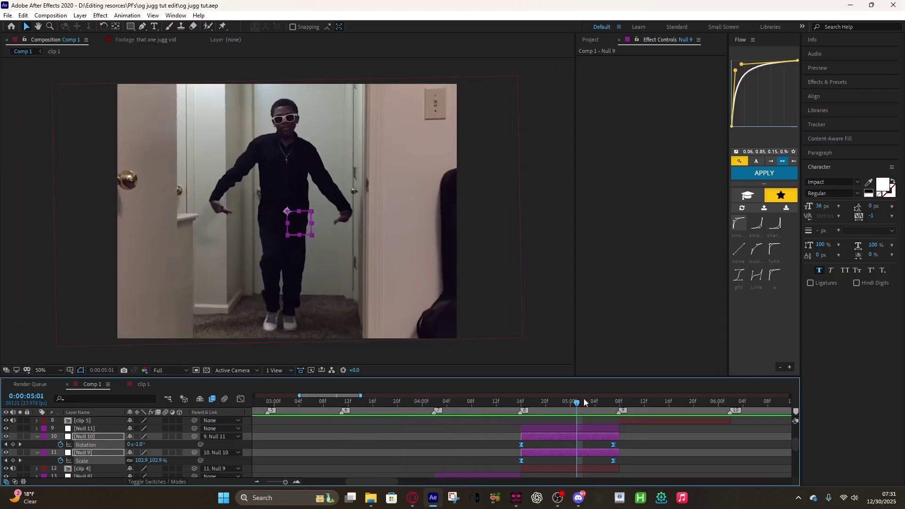
pyautogui.moveTo(581, 401); pyautogui.dragTo(311, 421)
pyautogui.click(583, 400)
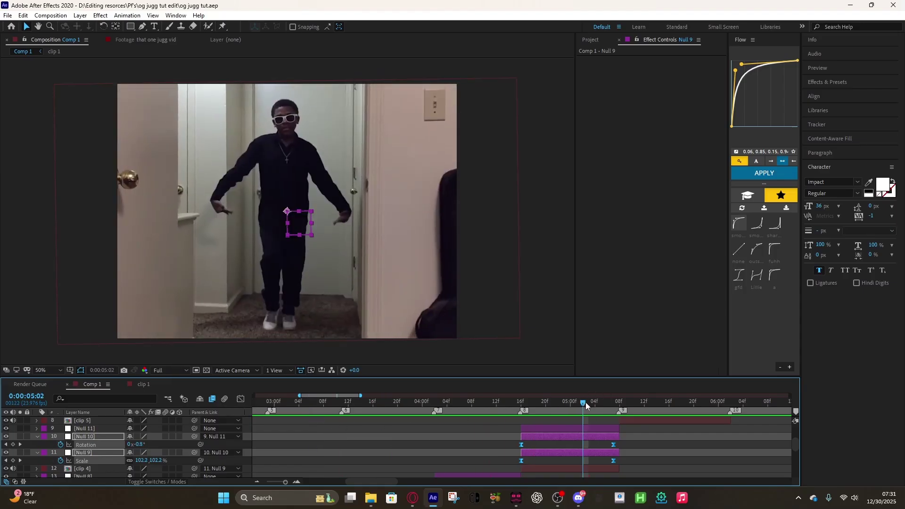
pyautogui.moveTo(585, 403); pyautogui.dragTo(331, 445)
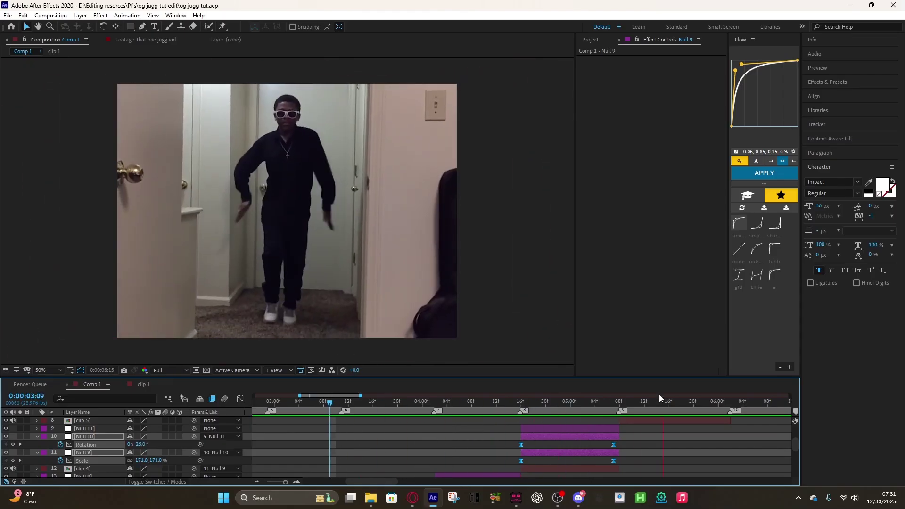
pyautogui.click(680, 399)
pyautogui.moveTo(684, 405); pyautogui.dragTo(571, 448)
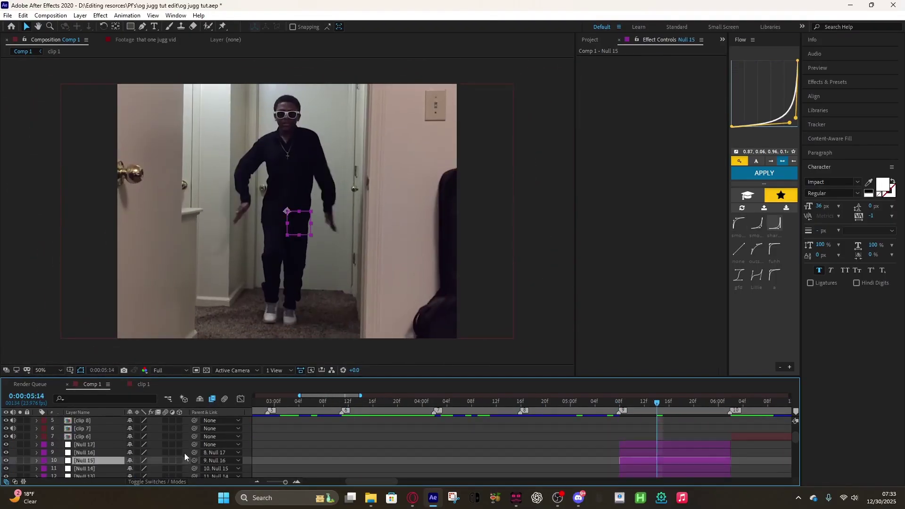
# Step: Preview the null-driven position and scale motion on clip 5 from 0:00:05:08
pyautogui.moveTo(710, 403)
pyautogui.mouseDown()
pyautogui.moveTo(603, 404)
pyautogui.moveTo(725, 403)
pyautogui.mouseUp()
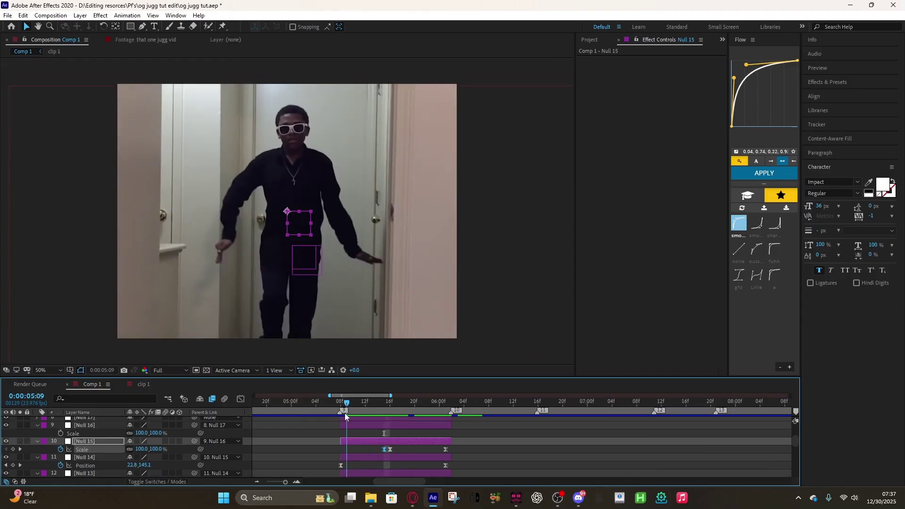
pyautogui.press('space')
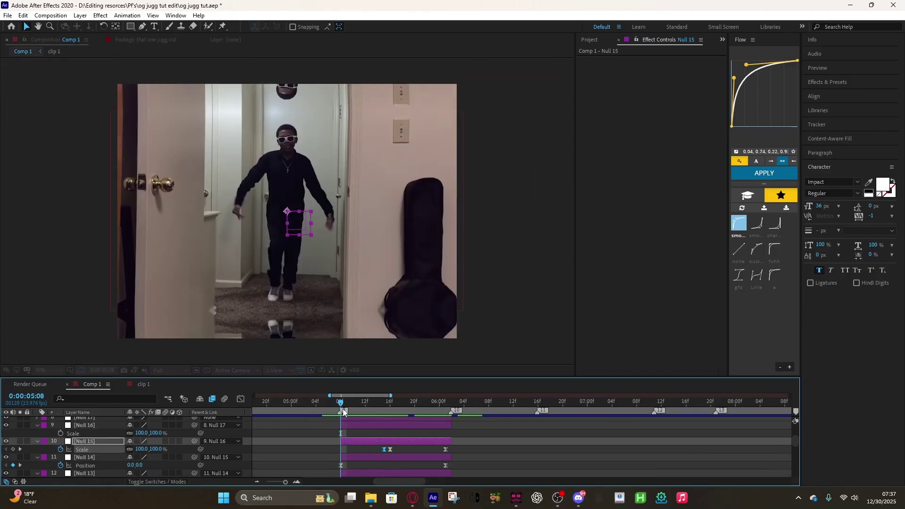
pyautogui.press('space')
pyautogui.moveTo(357, 406); pyautogui.dragTo(391, 435)
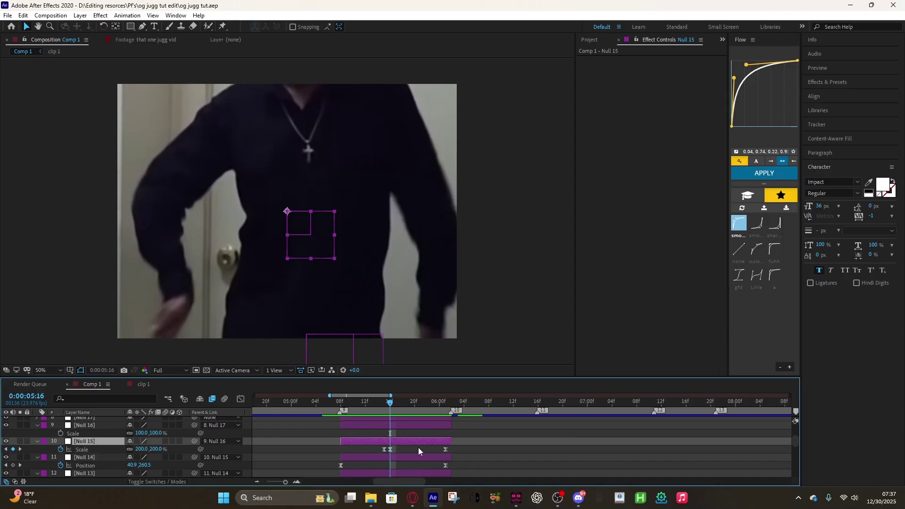
# Step: Move Null 15's first scale keyframe back to 0:00:05:11, ease the zoom-in with a sharp Flow curve (0.86, 0.07 first handle), and save
pyautogui.moveTo(390, 396); pyautogui.dragTo(359, 452)
pyautogui.moveTo(379, 402); pyautogui.dragTo(394, 453)
pyautogui.hotkey('ctrl', 's')
pyautogui.click(774, 223)
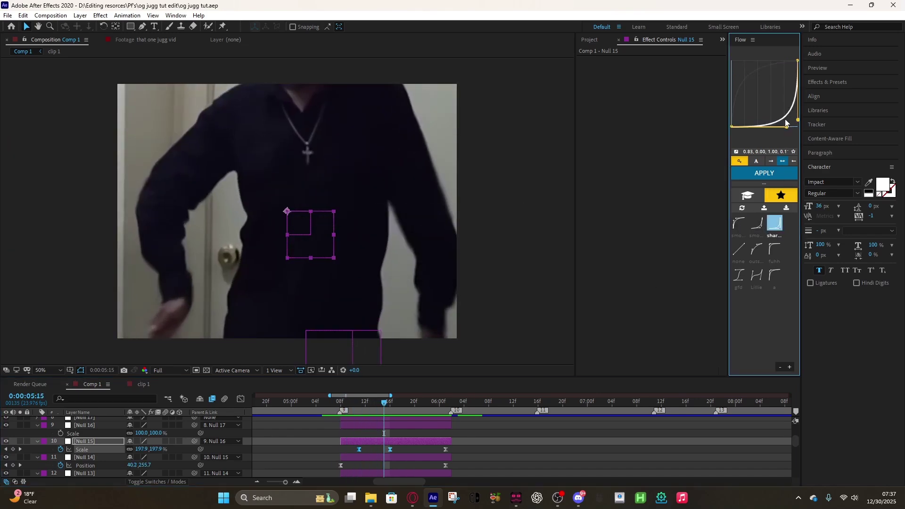
pyautogui.moveTo(785, 119); pyautogui.dragTo(795, 120)
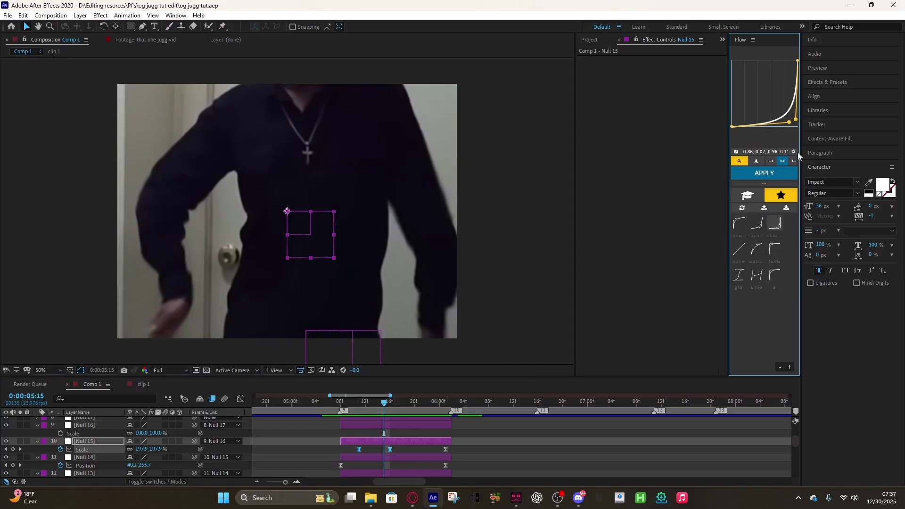
pyautogui.click(766, 173)
pyautogui.hotkey('ctrl', 's')
# Step: Preview the re-eased Null 15 zoom from 0:00:05:05 and undo the last change
pyautogui.moveTo(384, 402); pyautogui.dragTo(322, 420)
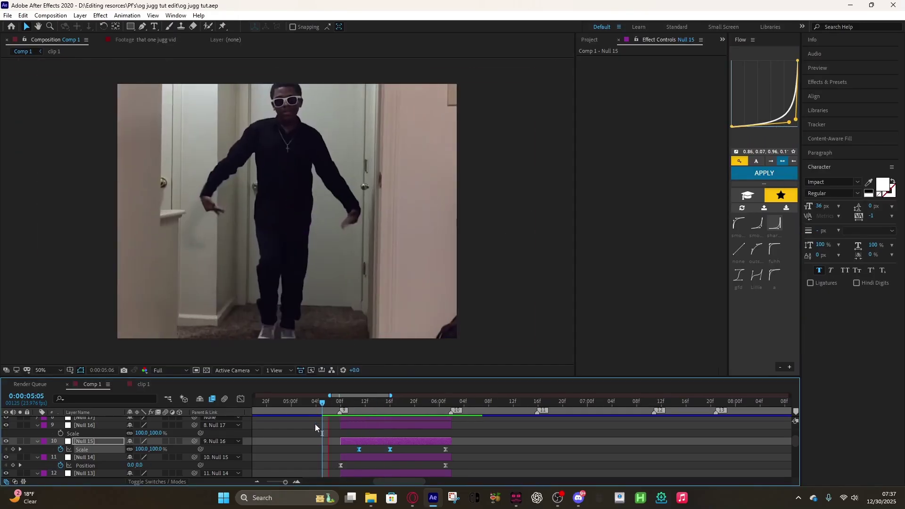
pyautogui.press('space')
pyautogui.moveTo(482, 446); pyautogui.dragTo(433, 452)
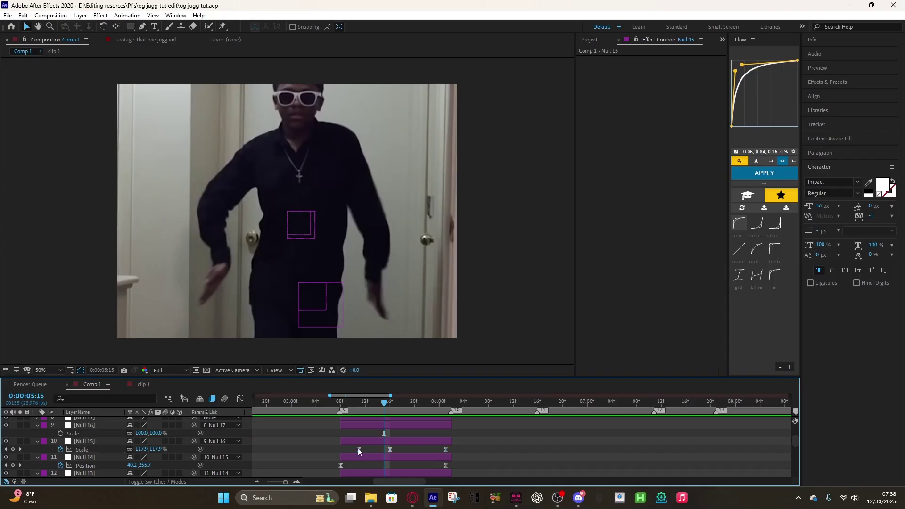
pyautogui.hotkey('ctrl', 'z')
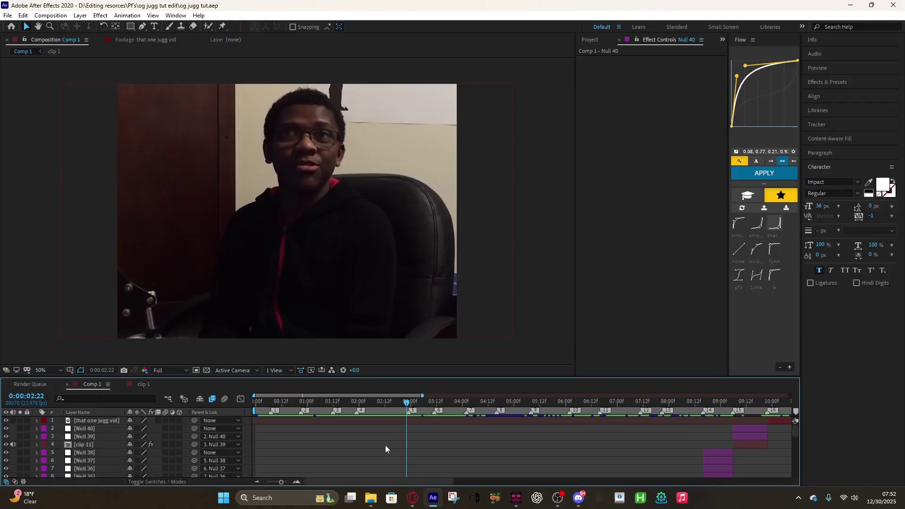
# Step: Play back the edit in Comp 1 from 0:00:02:22 through clip 11
pyautogui.press('space')
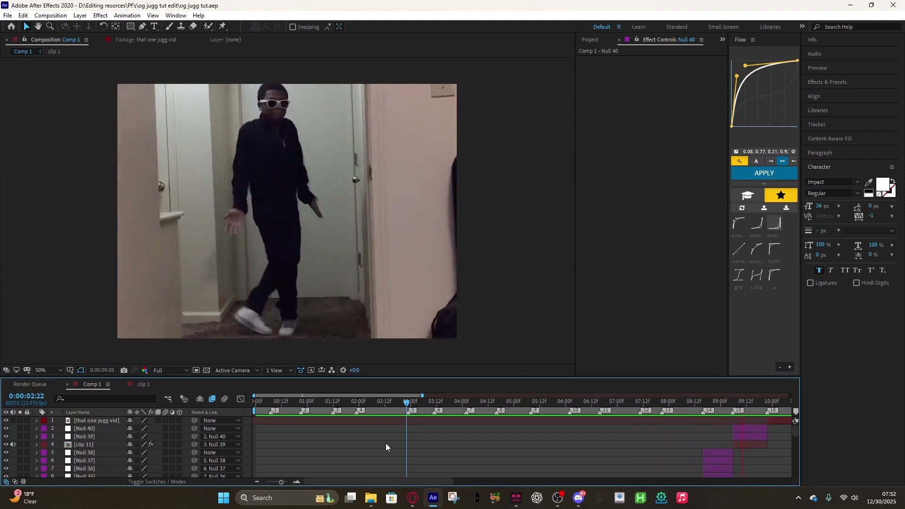
pyautogui.press('space')
pyautogui.moveTo(775, 405); pyautogui.dragTo(318, 436)
# Step: Pre-compose clip 2 together with Null 1, Null 2 and Null 3 into a new composition named "clip 2 smooth"
pyautogui.scroll(-11, 395, 432)
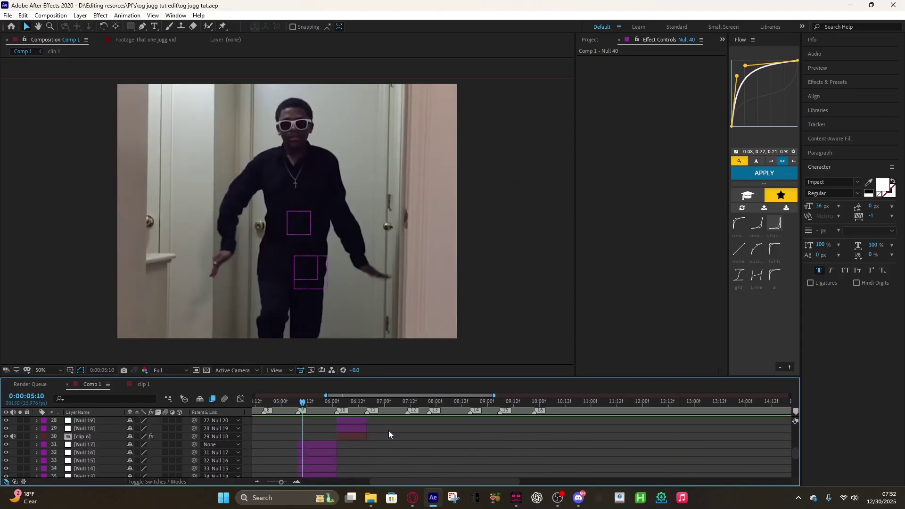
pyautogui.moveTo(310, 404); pyautogui.dragTo(425, 443)
pyautogui.scroll(-3, 439, 441)
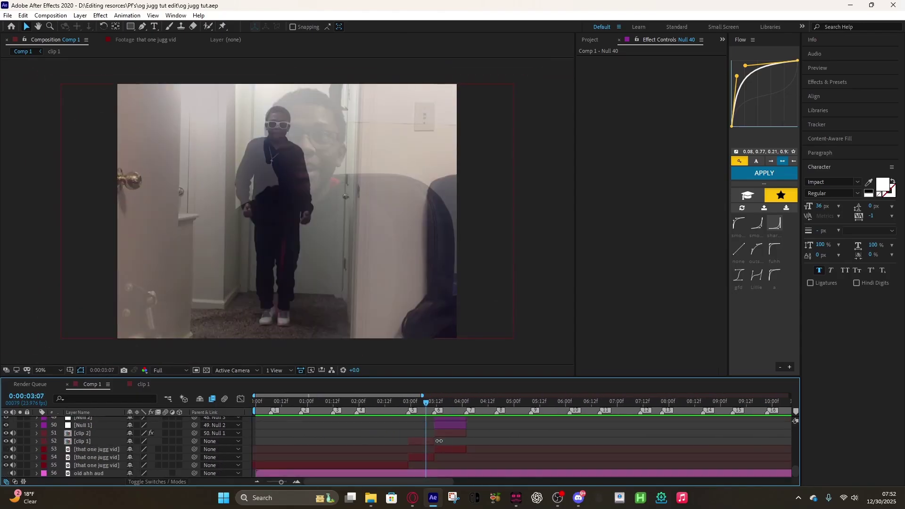
pyautogui.moveTo(422, 398); pyautogui.dragTo(426, 398)
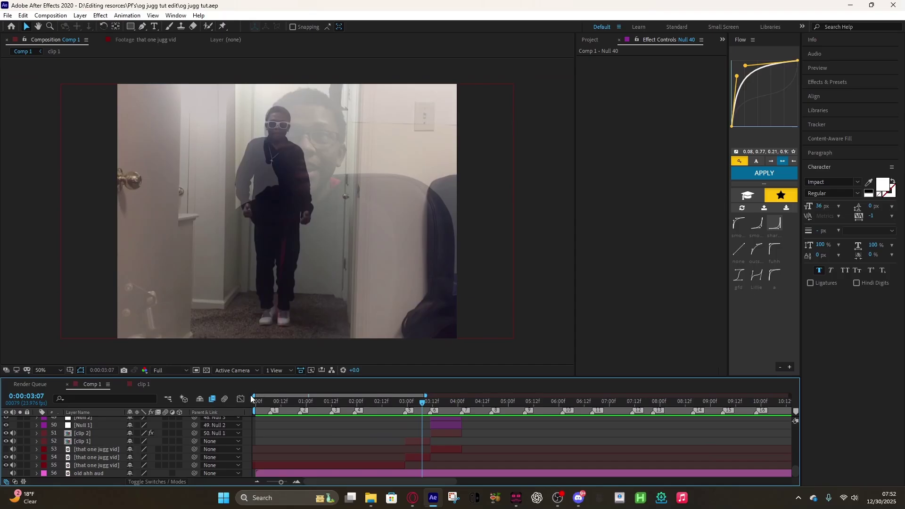
pyautogui.moveTo(254, 395); pyautogui.dragTo(386, 409)
pyautogui.scroll(1, 399, 437)
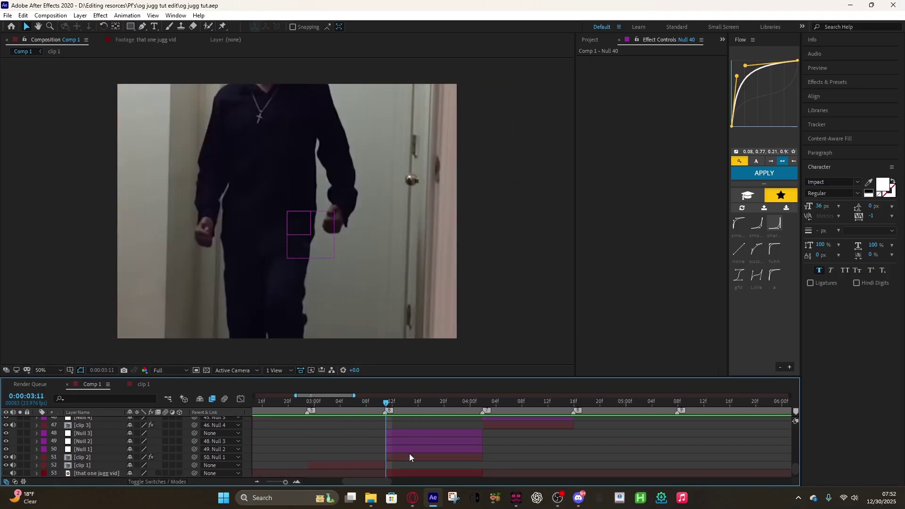
pyautogui.click(409, 455)
pyautogui.keyDown('shift'); pyautogui.click(410, 436); pyautogui.keyUp('shift')
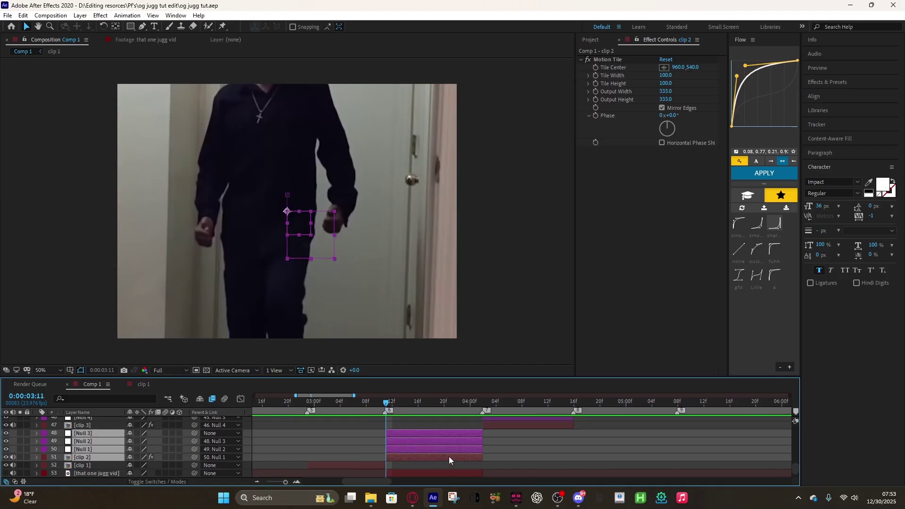
pyautogui.click(491, 465)
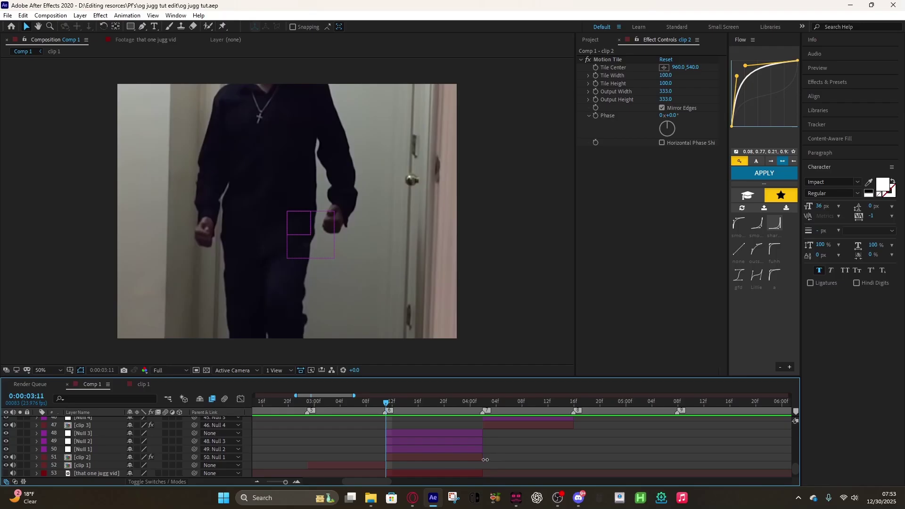
pyautogui.click(447, 456)
pyautogui.keyDown('shift'); pyautogui.click(454, 449); pyautogui.keyUp('shift')
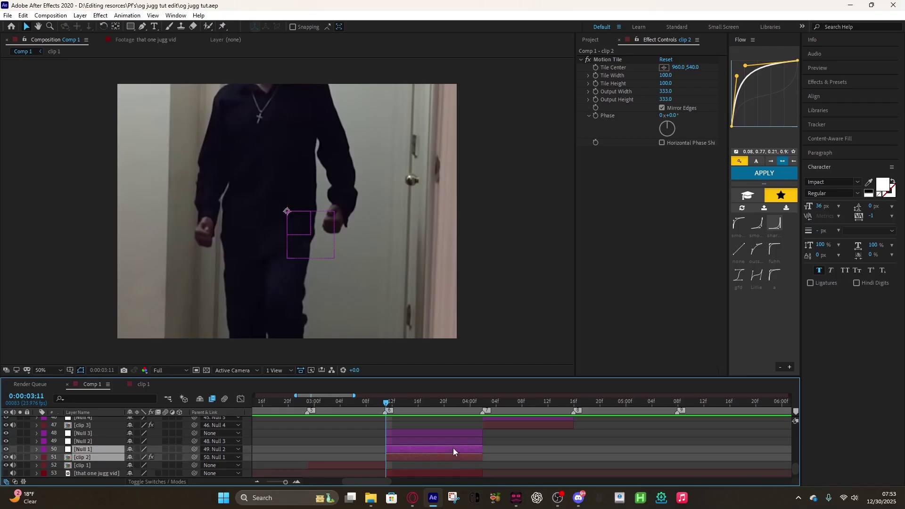
pyautogui.keyDown('shift'); pyautogui.click(453, 441); pyautogui.keyUp('shift')
pyautogui.keyDown('shift'); pyautogui.click(453, 435); pyautogui.keyUp('shift')
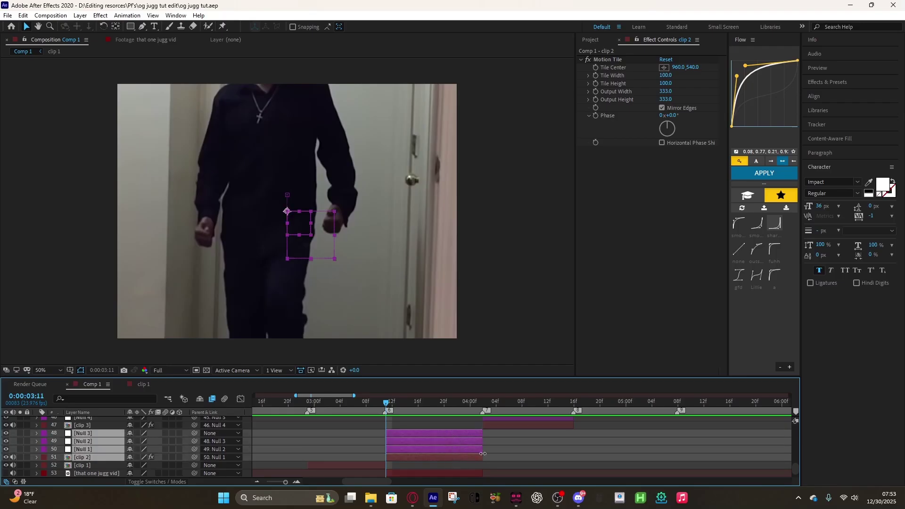
pyautogui.hotkey('ctrl', 'shift', 'c')
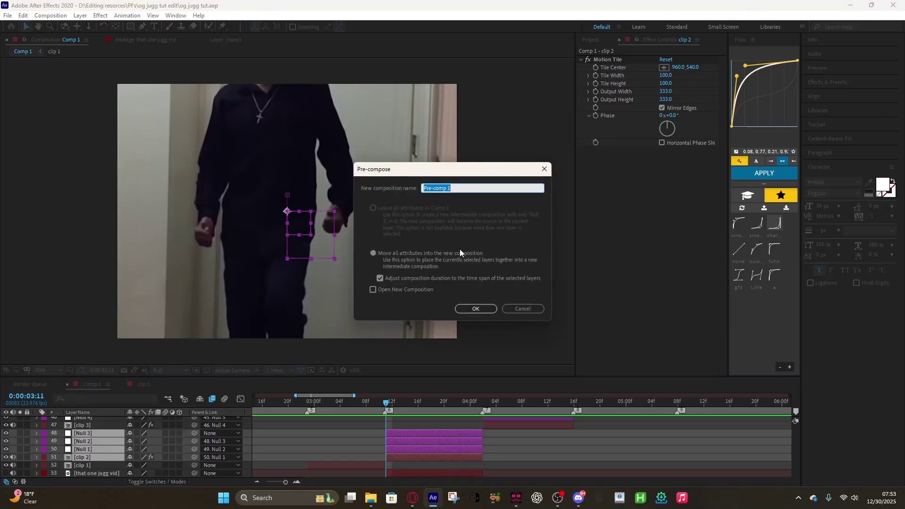
pyautogui.write('clip 2 smooth')
pyautogui.click(485, 307)
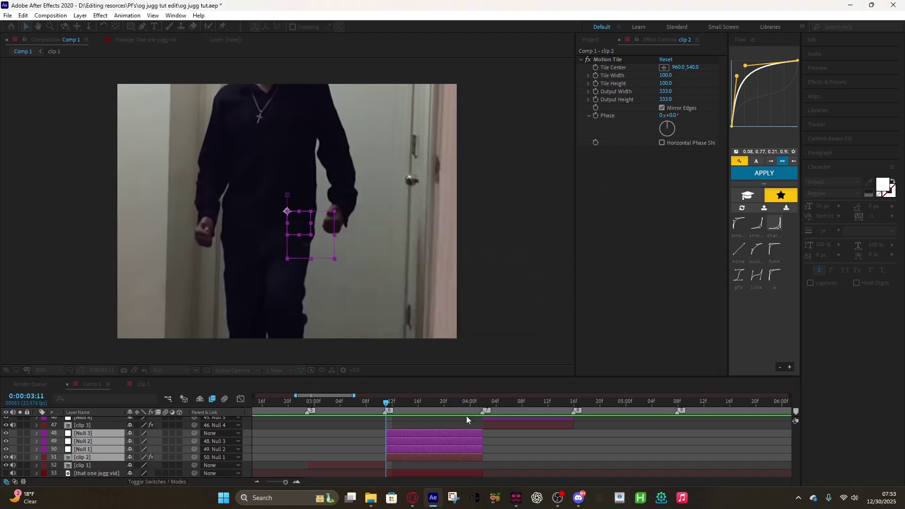
# Step: Enable motion blur on the "clip 2 smooth" layer and preview it from 0:00:03:11
pyautogui.moveTo(386, 404)
pyautogui.mouseDown()
pyautogui.moveTo(376, 409)
pyautogui.moveTo(414, 415)
pyautogui.moveTo(390, 417)
pyautogui.mouseUp()
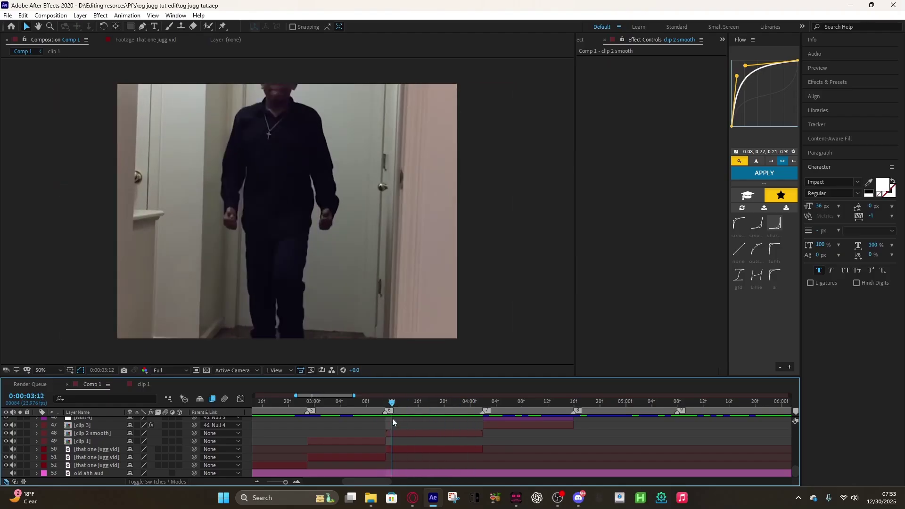
pyautogui.press('pageup')
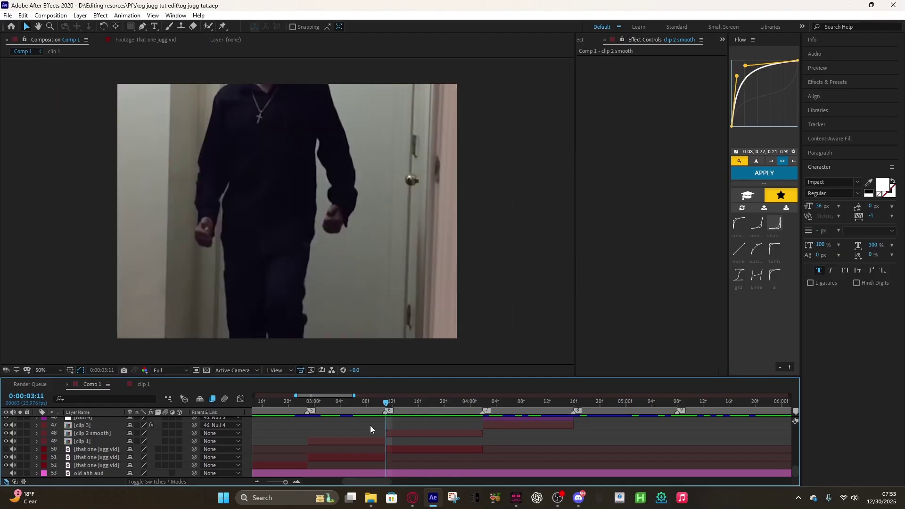
pyautogui.click(399, 434)
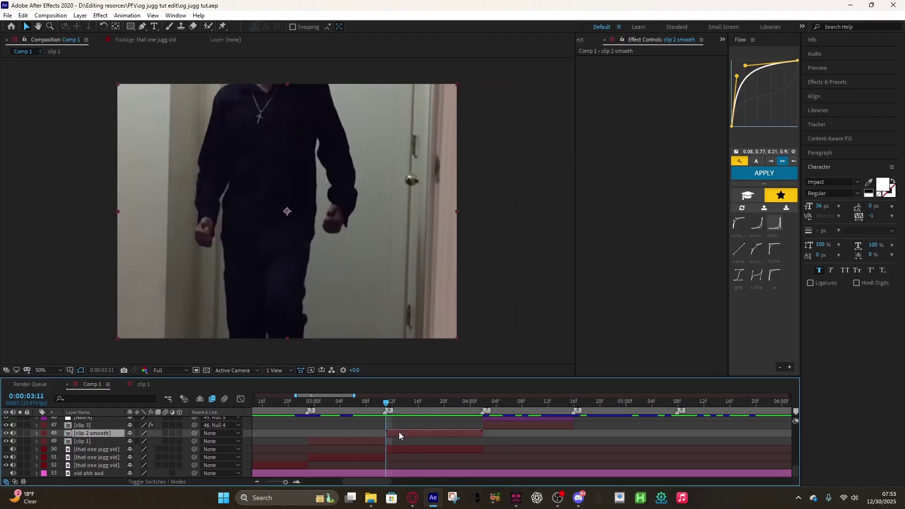
pyautogui.click(164, 433)
pyautogui.press('space')
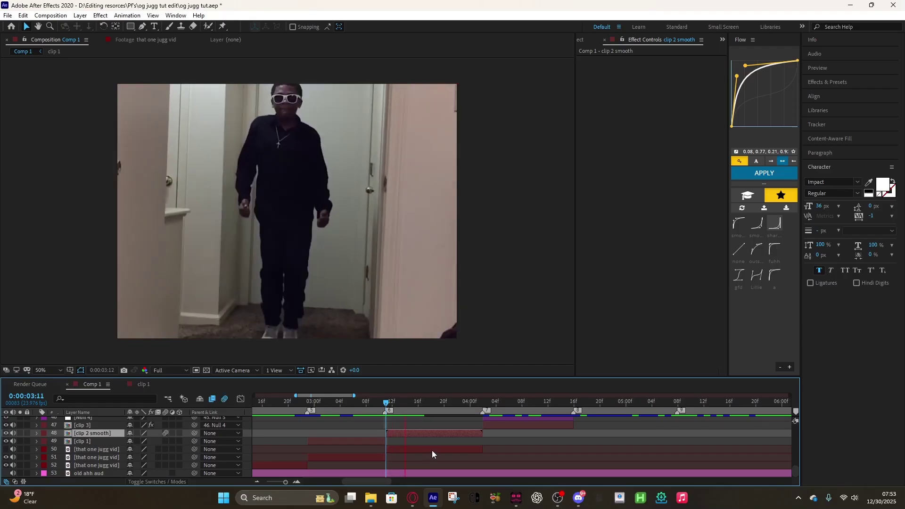
pyautogui.press('i')
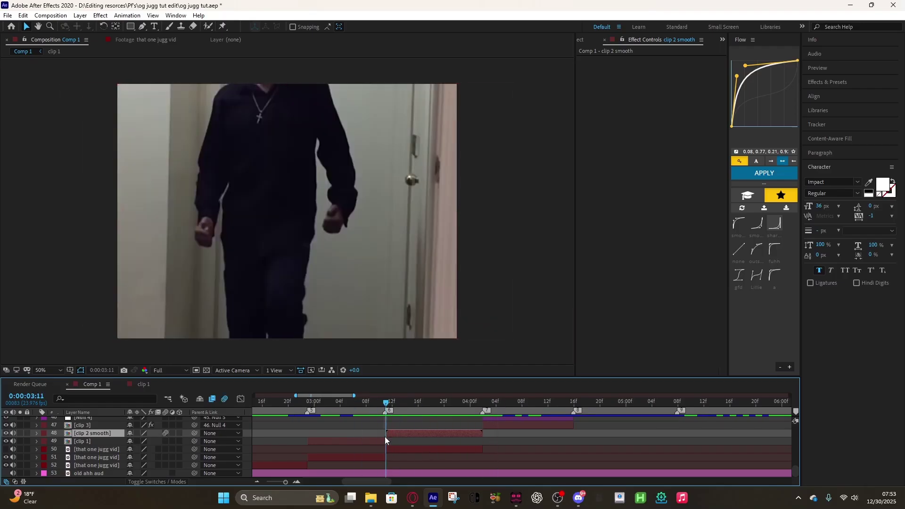
pyautogui.press('space')
# Step: Pre-compose clips 3 through 11 with their nulls as "clip 3 smooth" through "clip 11 smooth", with motion blur on clips 3 to 10
pyautogui.moveTo(527, 404); pyautogui.dragTo(481, 428)
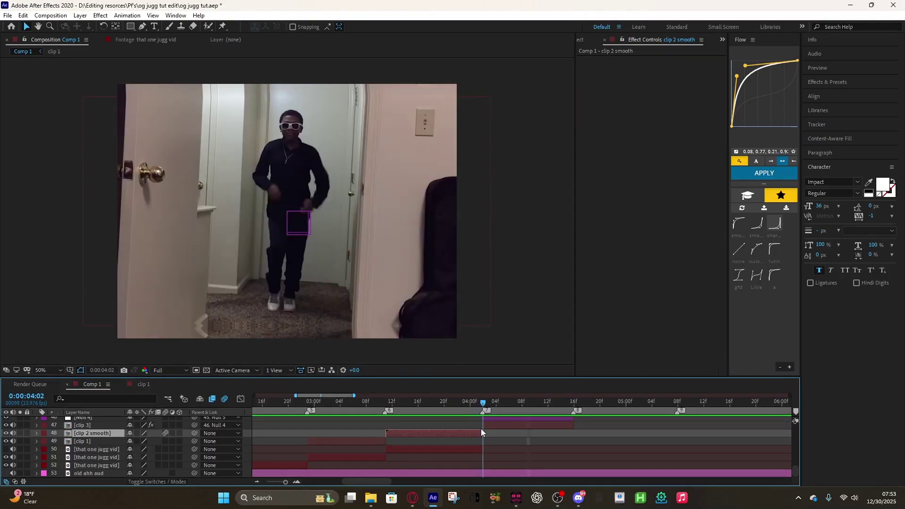
pyautogui.scroll(1, 492, 452)
pyautogui.click(503, 452)
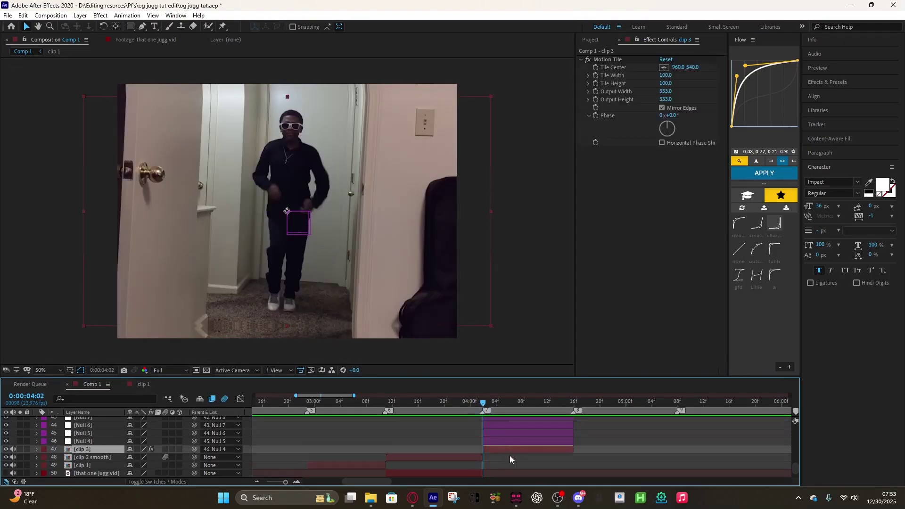
pyautogui.click(92, 452)
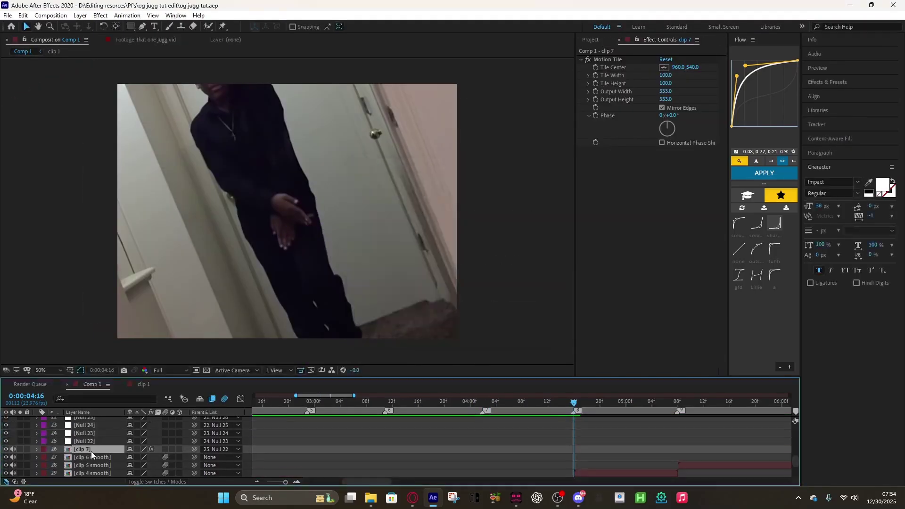
pyautogui.hotkey('ctrl', 'shift', 'c')
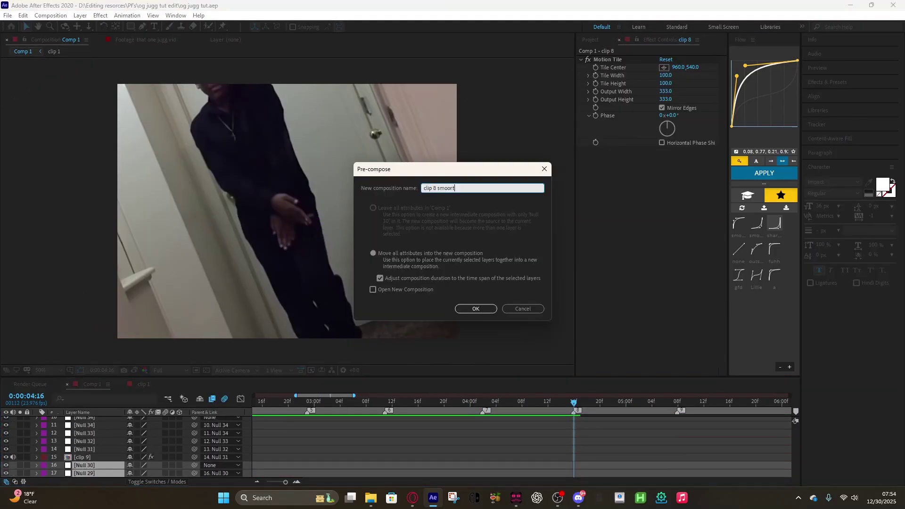
pyautogui.press('Return')
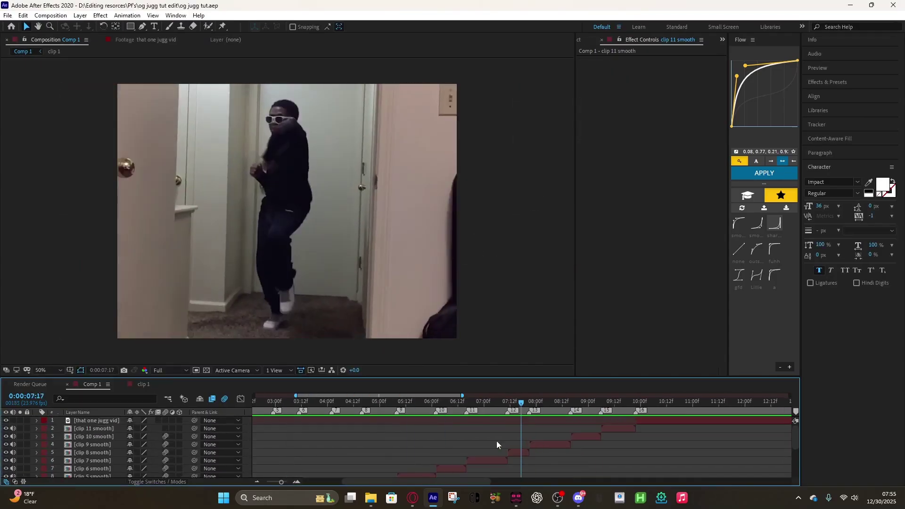
# Step: Play back the pre-composed smooth clips in Comp 1 to check their motion blur
pyautogui.moveTo(520, 443); pyautogui.dragTo(310, 464)
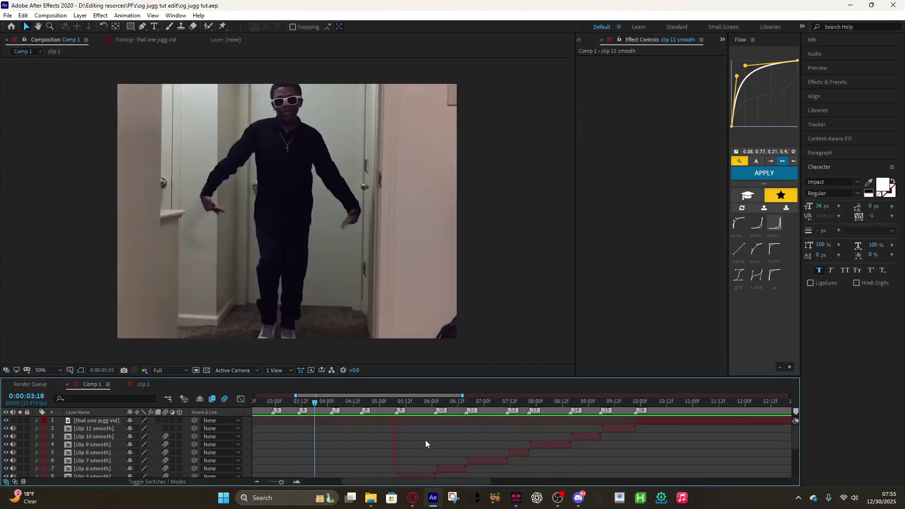
pyautogui.scroll(-4, 467, 419)
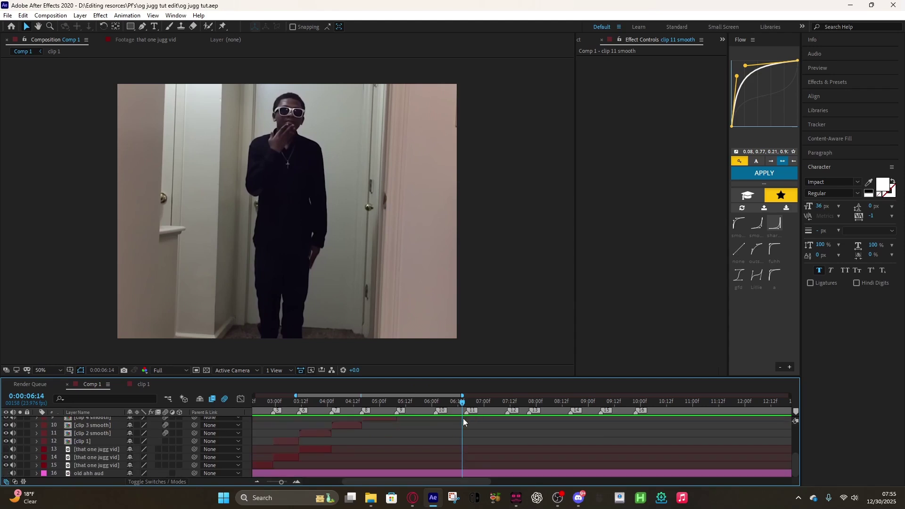
pyautogui.moveTo(462, 401); pyautogui.dragTo(288, 441)
pyautogui.click(288, 441)
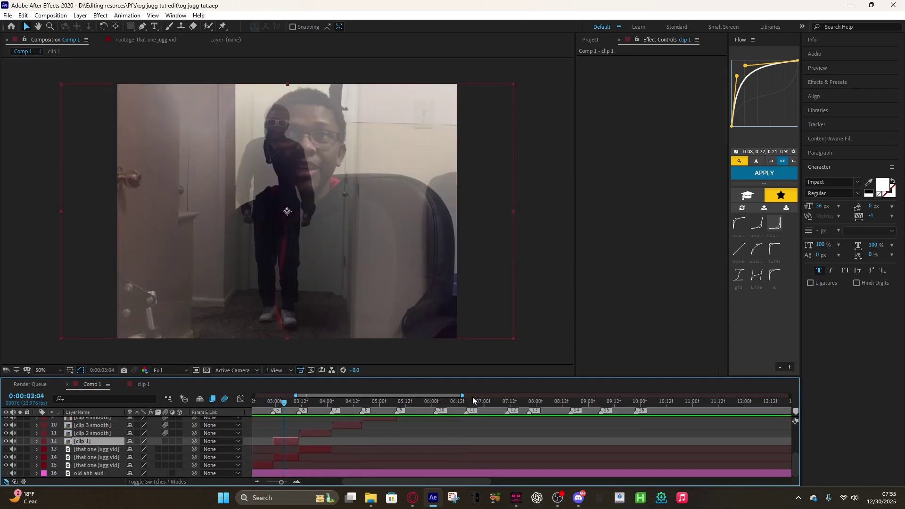
pyautogui.moveTo(462, 394); pyautogui.dragTo(392, 405)
pyautogui.press('space')
pyautogui.press('space')
# Step: Apply RSMB Pro to "clip 2 smooth" with a Main_BG blur amount of 0.20, save, and scrub through the clip
pyautogui.click(429, 434)
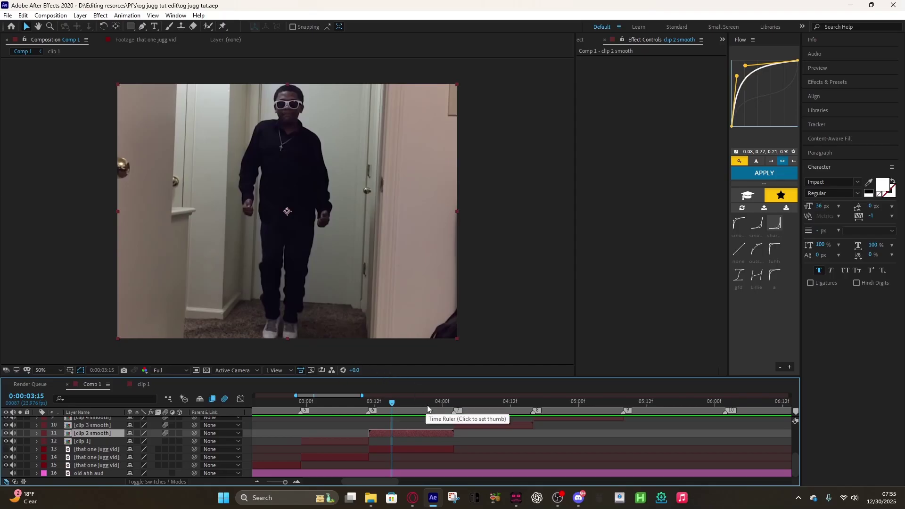
pyautogui.hotkey('ctrl', 'space')
pyautogui.write('rsmb')
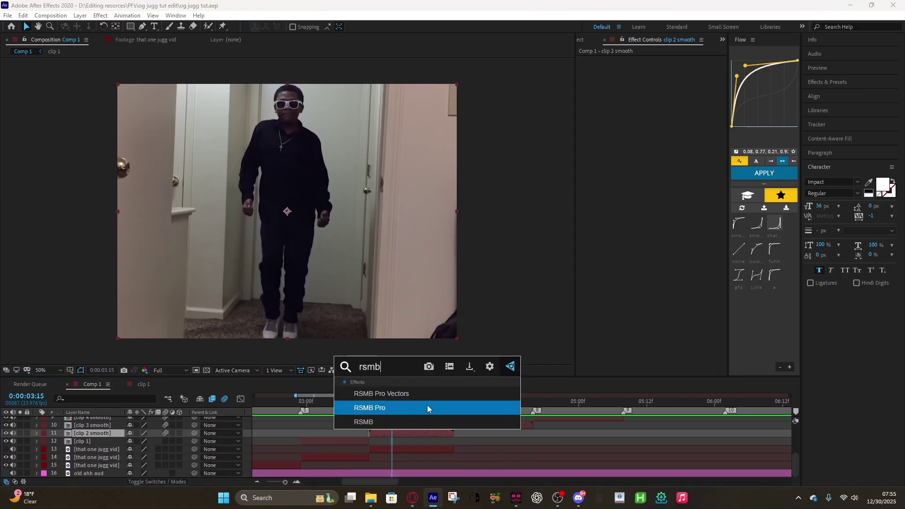
pyautogui.click(426, 405)
pyautogui.hotkey('ctrl', 's')
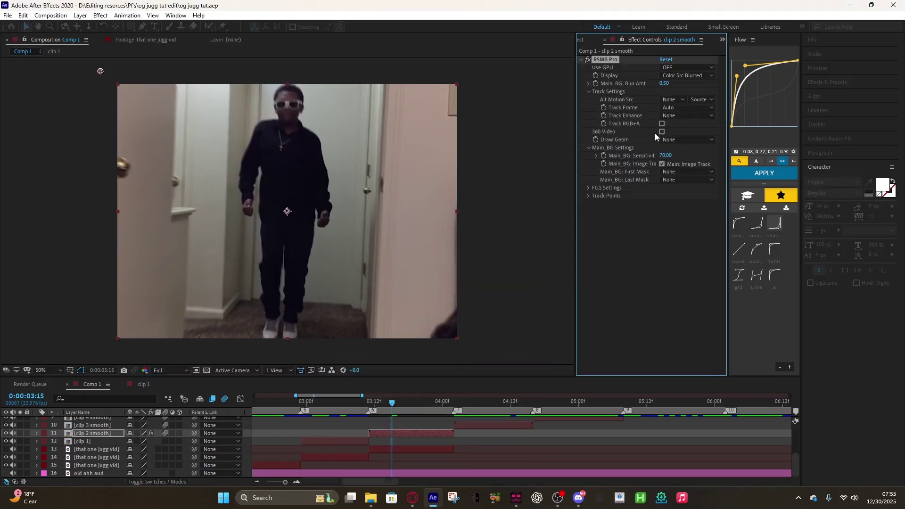
pyautogui.click(665, 83)
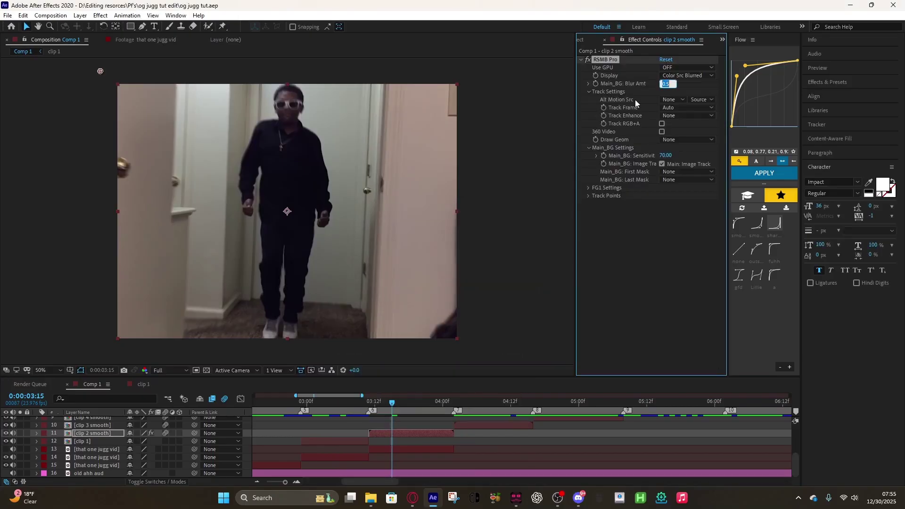
pyautogui.press('BackSpace')
pyautogui.click(648, 267)
pyautogui.hotkey('ctrl', 's')
pyautogui.moveTo(393, 403); pyautogui.dragTo(443, 431)
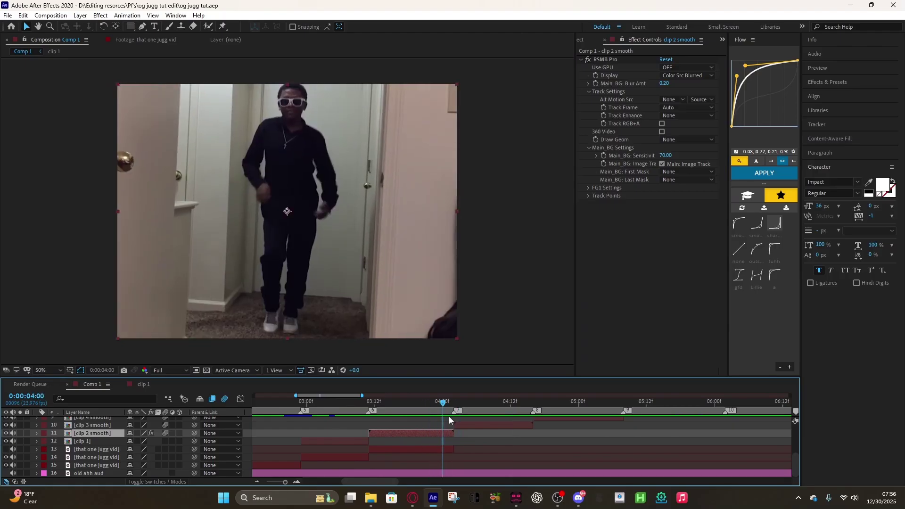
# Step: Copy the RSMB Pro effect from "clip 2 smooth" onto the "clip 3 smooth" through "clip 11 smooth" layers
pyautogui.click(606, 60)
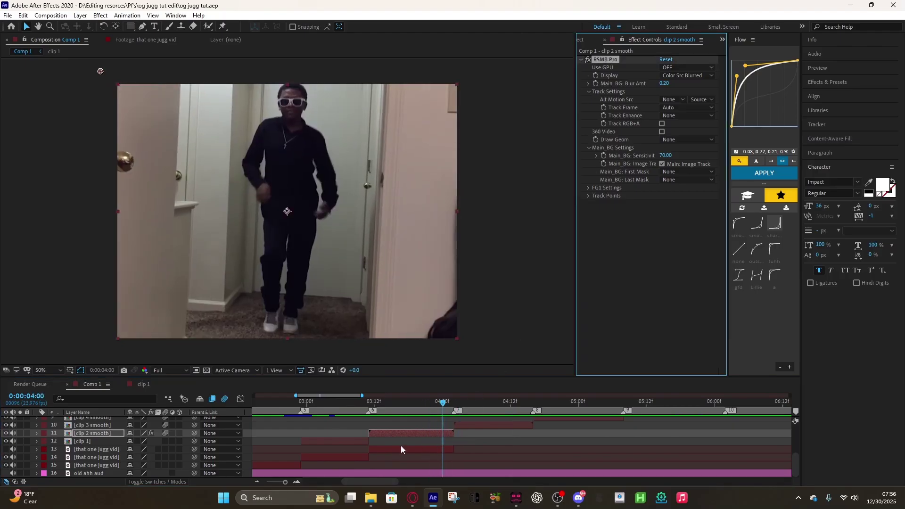
pyautogui.click(497, 423)
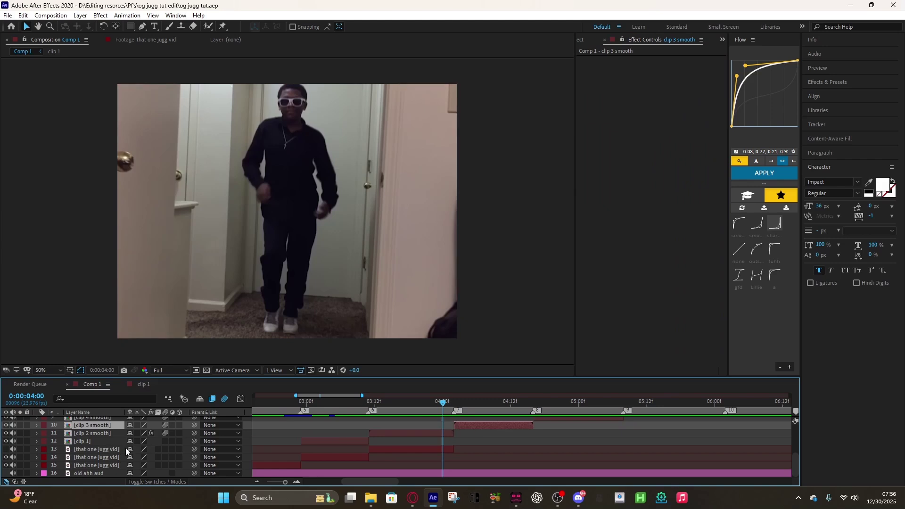
pyautogui.scroll(5, 125, 448)
pyautogui.keyDown('shift'); pyautogui.click(97, 428); pyautogui.keyUp('shift')
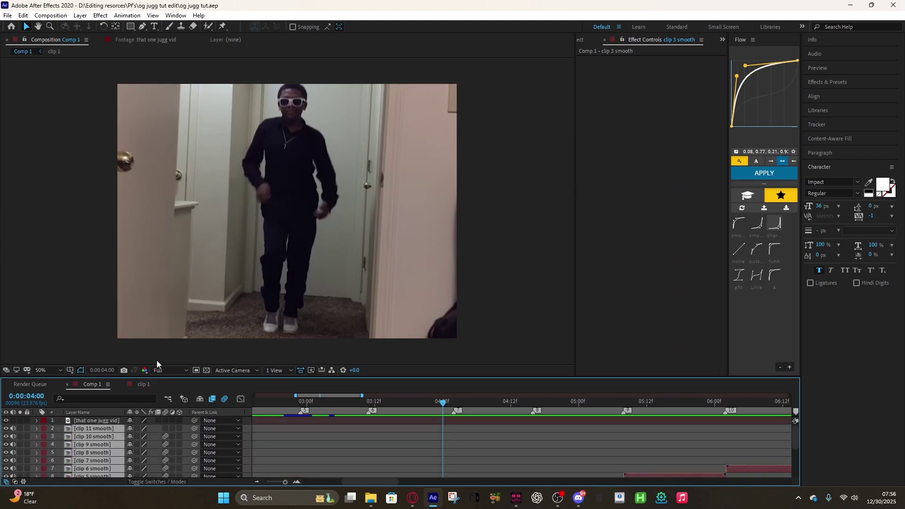
pyautogui.click(171, 371)
pyautogui.click(166, 371)
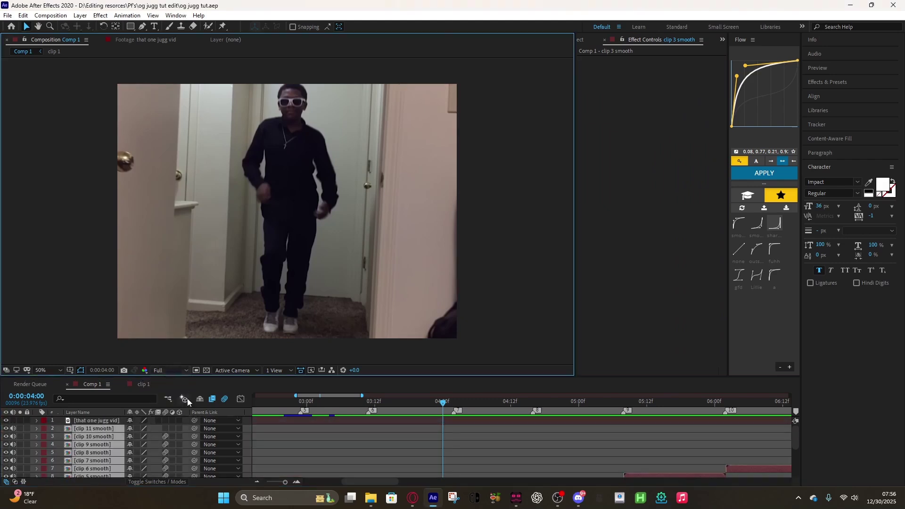
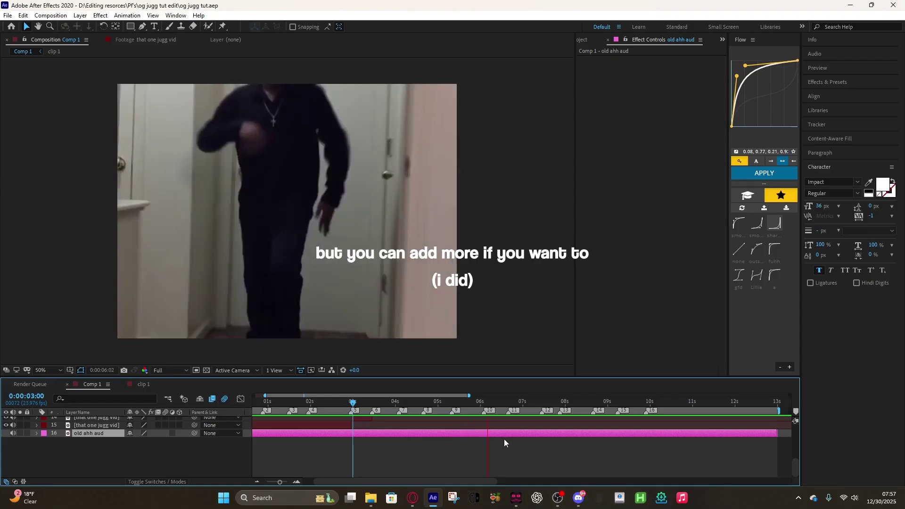
# Step: Review the motion-blurred edit in Comp 1 from 0:00:03:00 and return to 0:00:03:17 over clip 2
pyautogui.press('space')
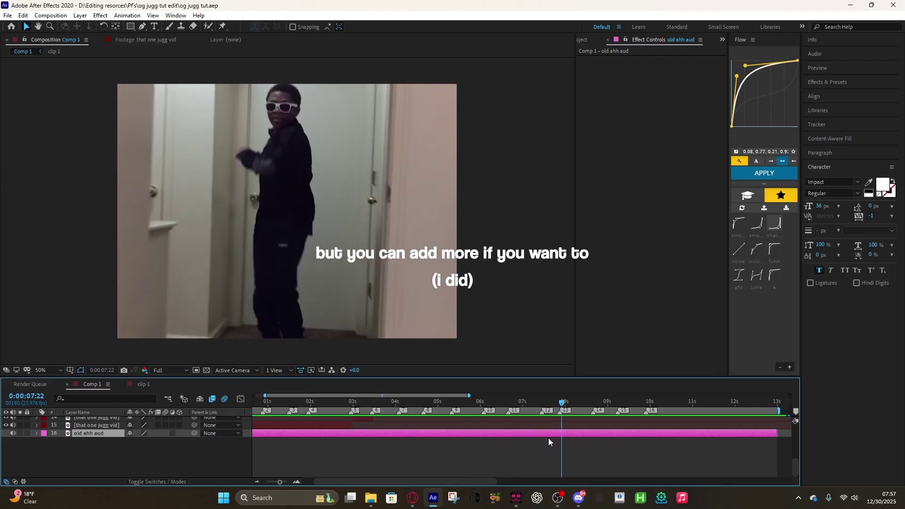
pyautogui.scroll(4, 548, 437)
pyautogui.moveTo(561, 402); pyautogui.dragTo(386, 450)
pyautogui.scroll(-3, 385, 451)
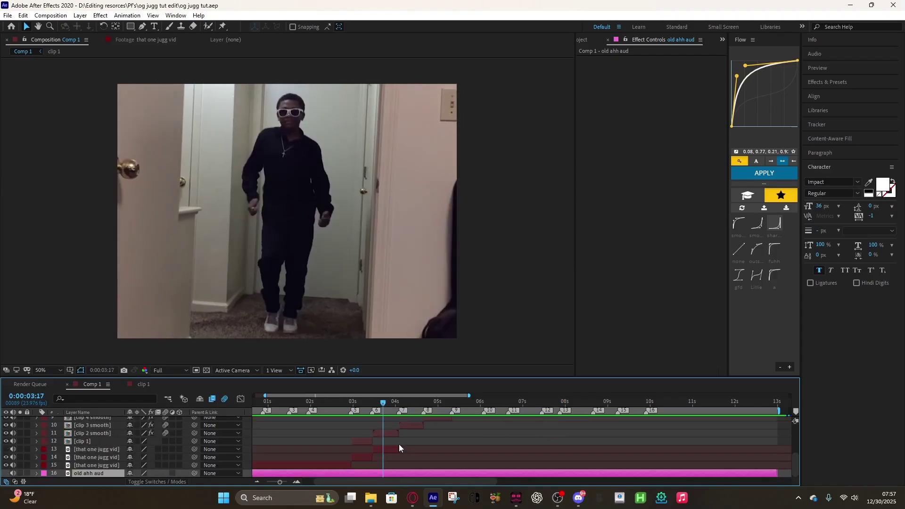
# Step: Set the RSMB Pro Main_BG blur amount on "clip 2 smooth" to 0.40
pyautogui.moveTo(382, 403); pyautogui.dragTo(360, 421)
pyautogui.click(379, 440)
pyautogui.click(666, 84)
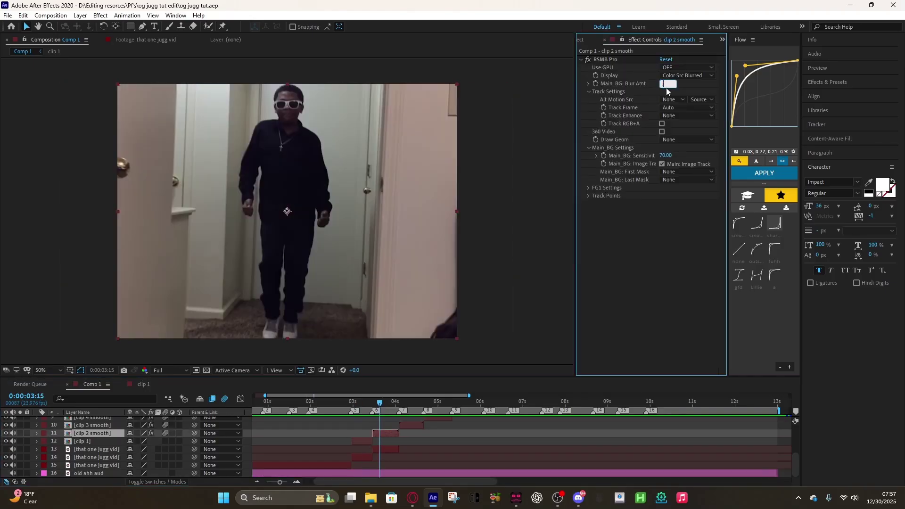
pyautogui.write('.4')
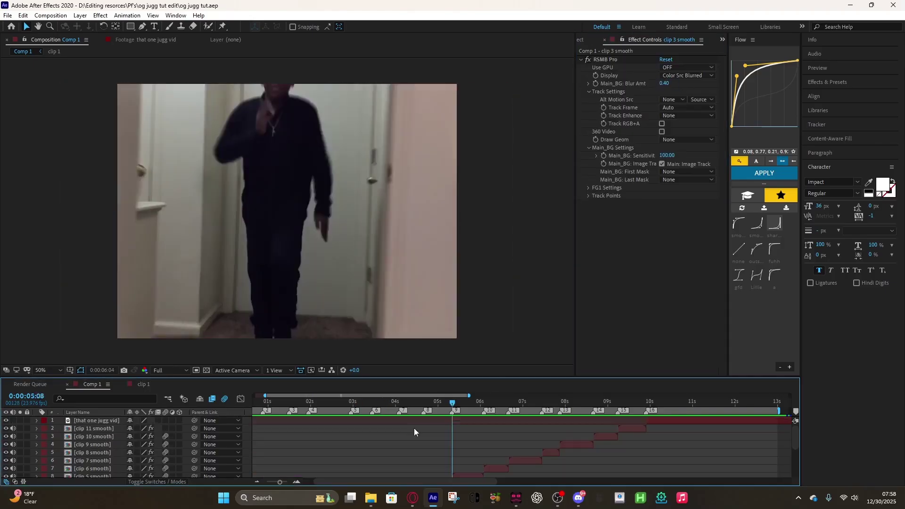
# Step: Scrub through the motion-blurred clips in Comp 1 and return to 0:00:03:13 over "clip 2 smooth"
pyautogui.moveTo(413, 428); pyautogui.dragTo(420, 431)
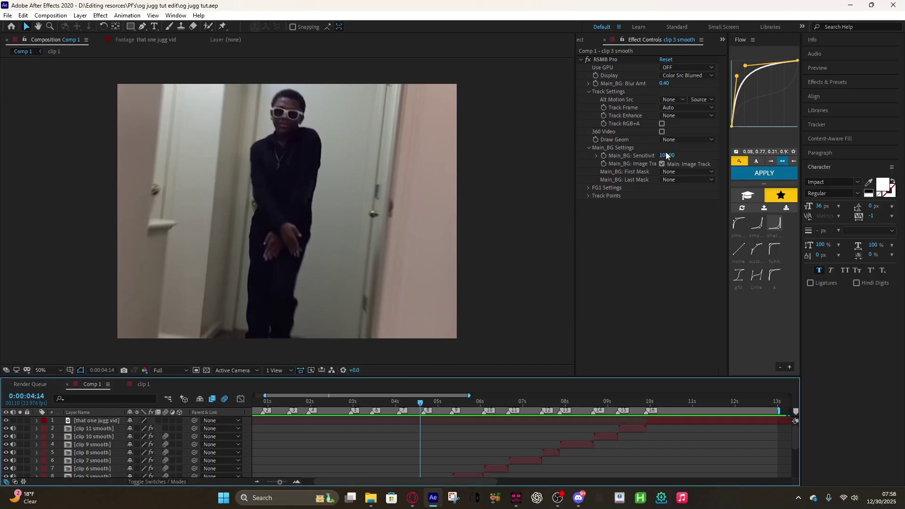
pyautogui.scroll(-4, 473, 436)
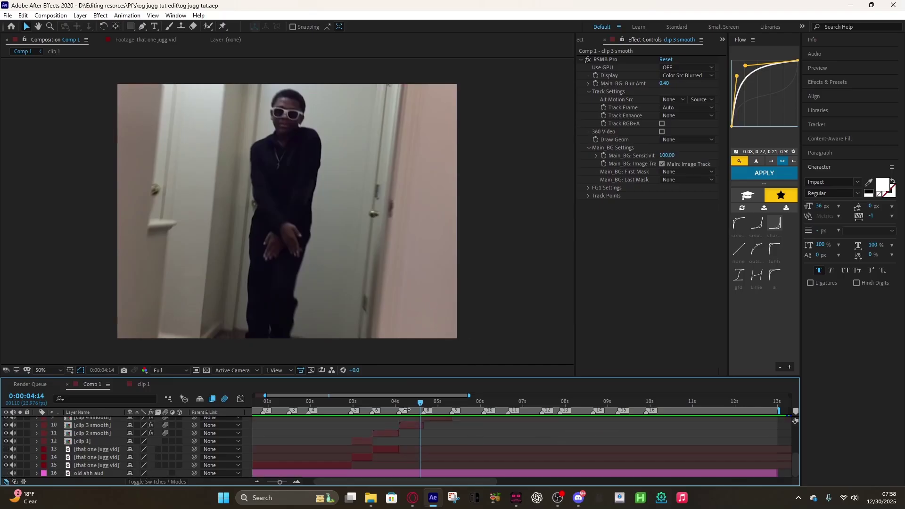
pyautogui.moveTo(406, 409); pyautogui.dragTo(382, 424)
# Step: Select the RSMB Pro effect on "clip 2 smooth" as the copy source and the layers up to "clip 11 smooth" as its targets
pyautogui.click(366, 438)
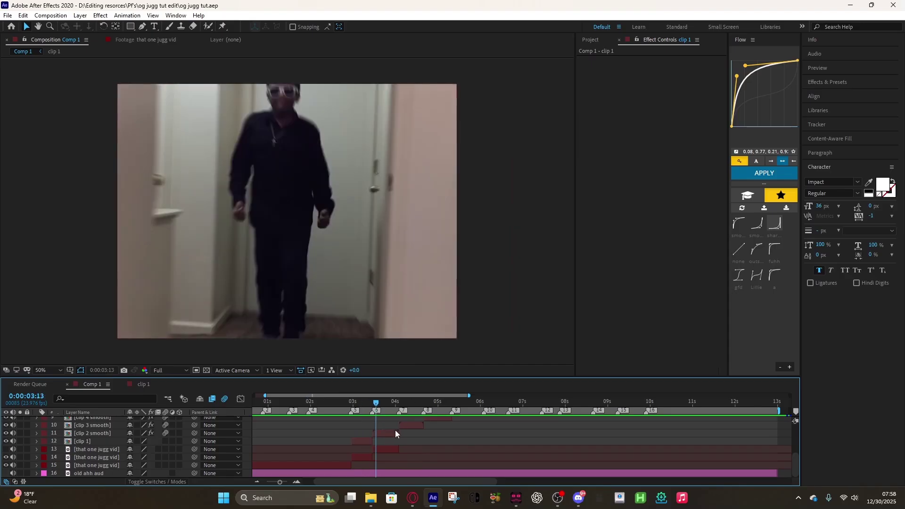
pyautogui.click(394, 432)
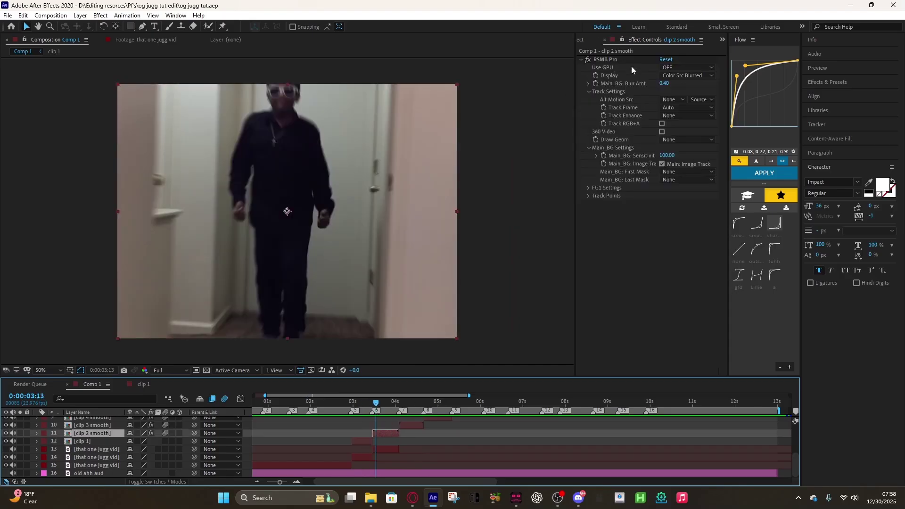
pyautogui.click(607, 59)
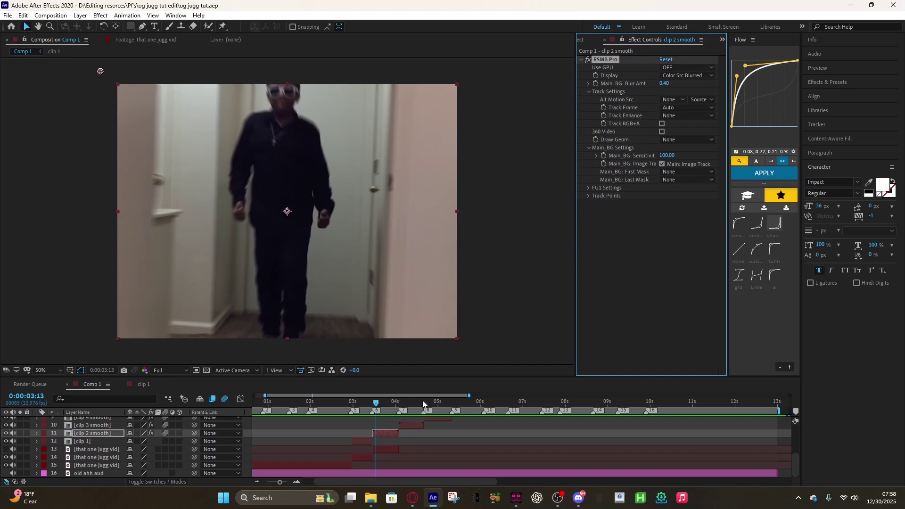
pyautogui.click(404, 426)
pyautogui.scroll(5, 410, 429)
pyautogui.scroll(-3, 137, 452)
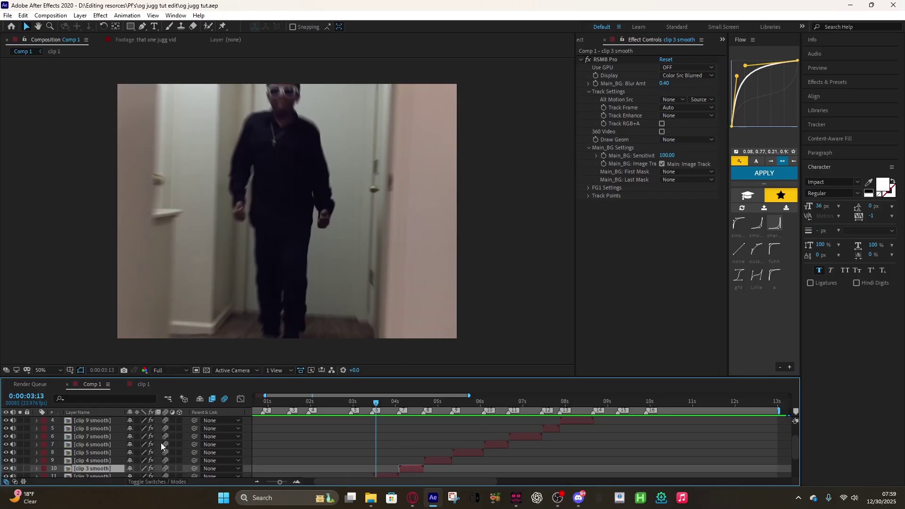
pyautogui.scroll(3, 102, 456)
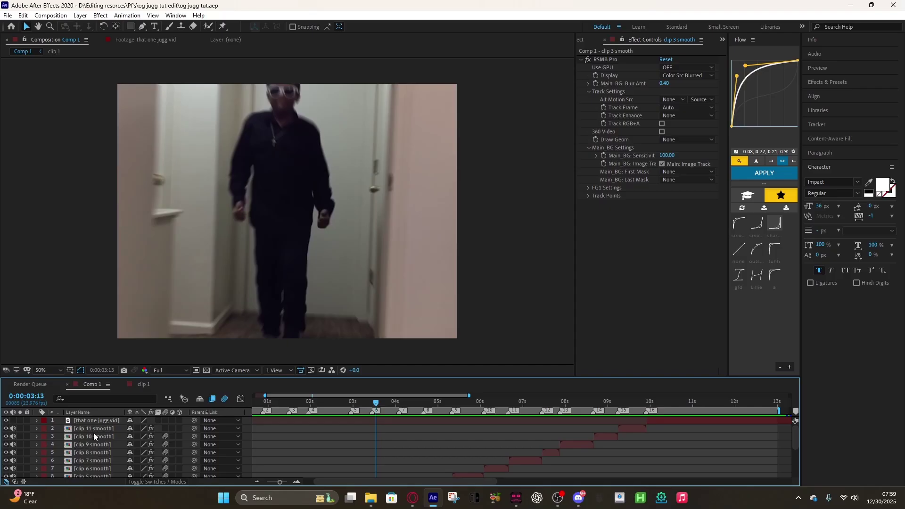
pyautogui.hotkey('ctrl', 'a')
pyautogui.scroll(-3, 426, 465)
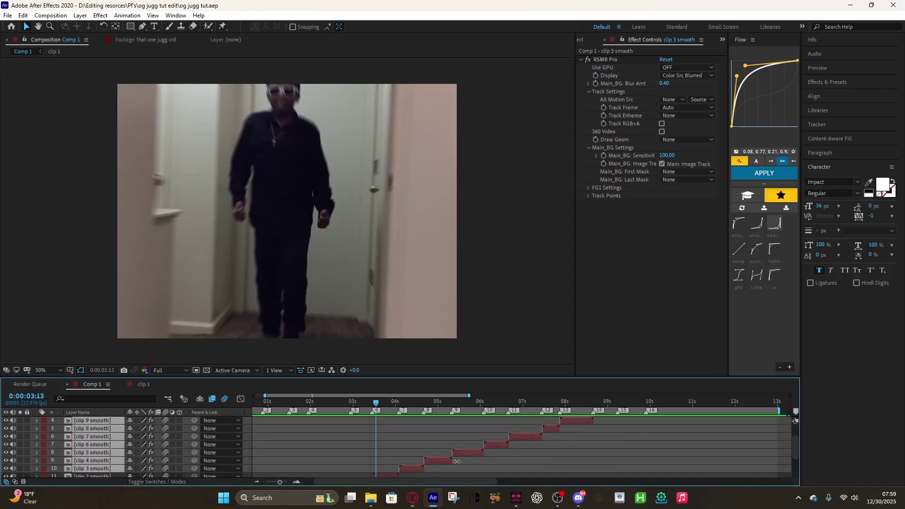
# Step: Pre-compose the "clip 2 smooth" through "clip 11 smooth" layers into a composition named "edit no effects"
pyautogui.moveTo(375, 410); pyautogui.dragTo(371, 448)
pyautogui.scroll(3, 371, 448)
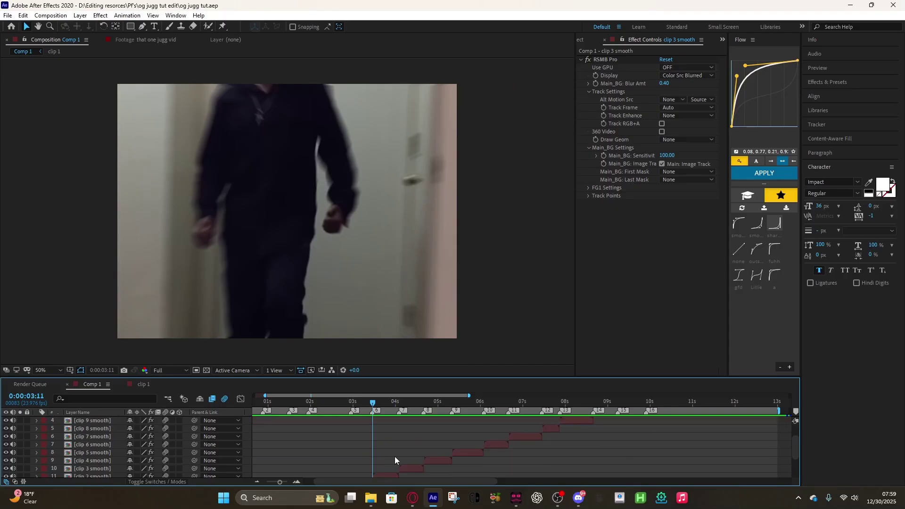
pyautogui.click(624, 432)
pyautogui.scroll(-6, 468, 436)
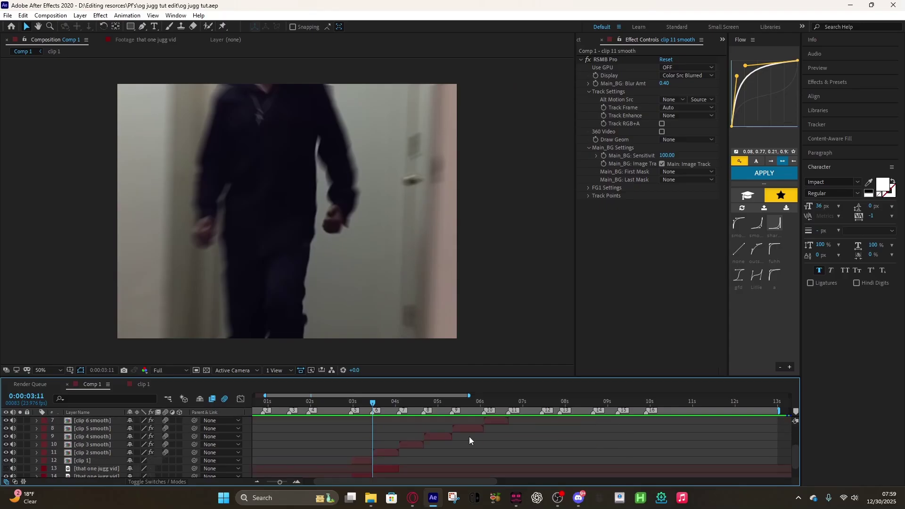
pyautogui.click(383, 454)
pyautogui.scroll(6, 429, 450)
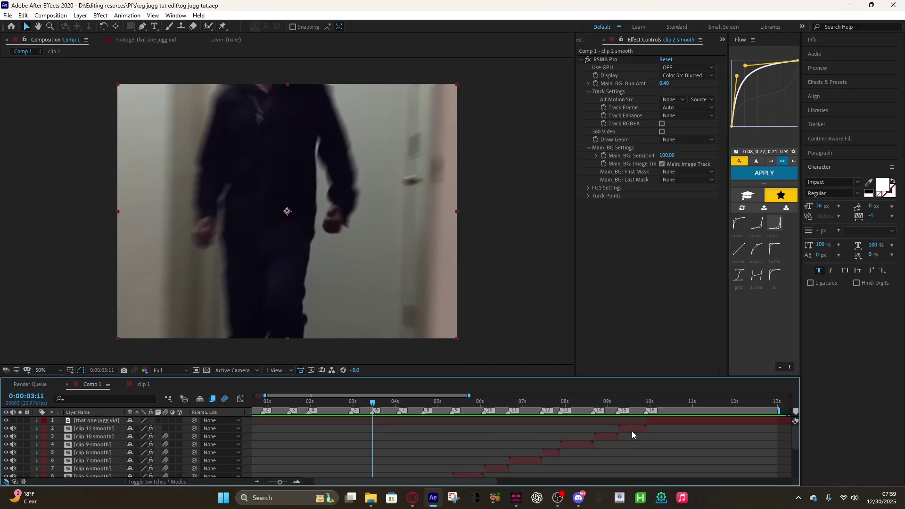
pyautogui.scroll(-6, 487, 460)
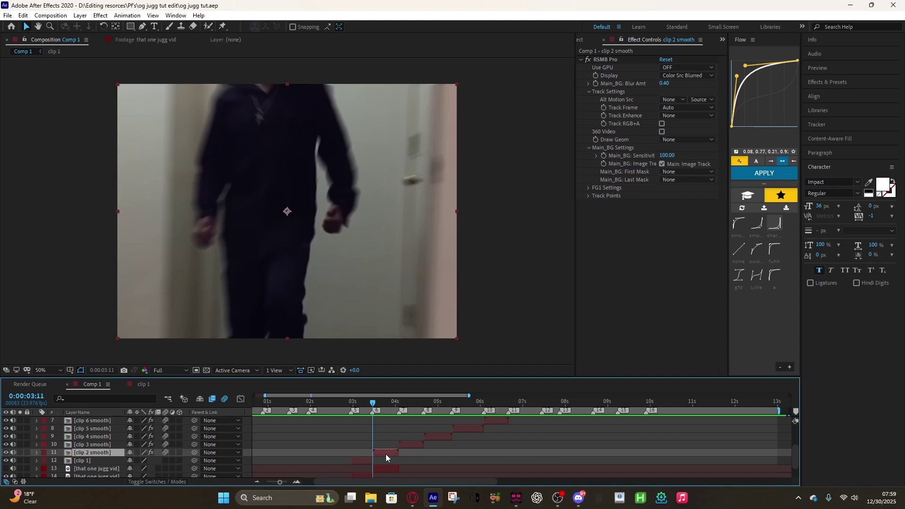
pyautogui.scroll(6, 518, 446)
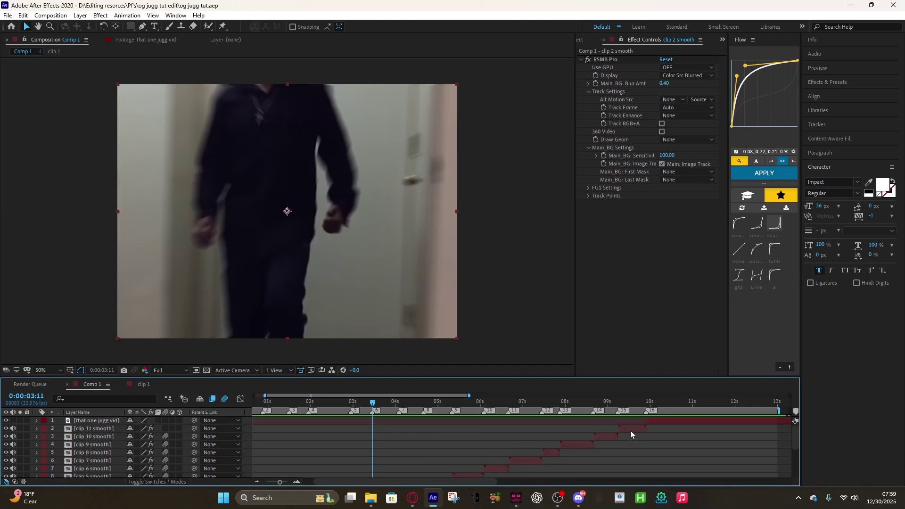
pyautogui.keyDown('shift'); pyautogui.click(630, 430); pyautogui.keyUp('shift')
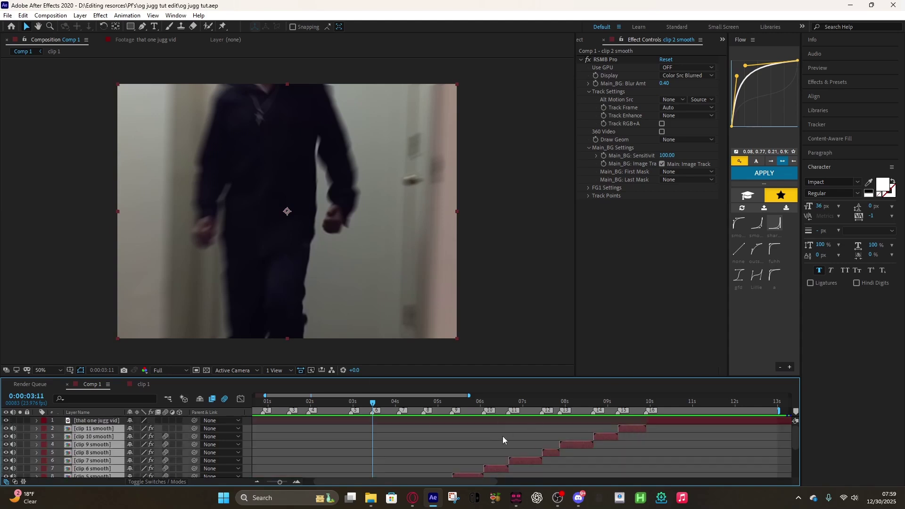
pyautogui.hotkey('ctrl', 'shift', 'c')
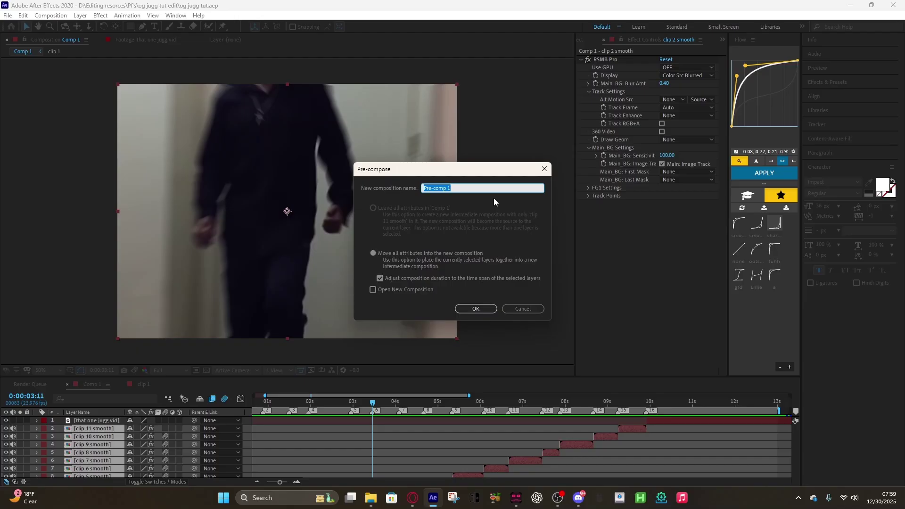
pyautogui.write('edit n o')
pyautogui.press('BackSpace')
pyautogui.press('BackSpace')
pyautogui.write('no effec')
pyautogui.click(476, 309)
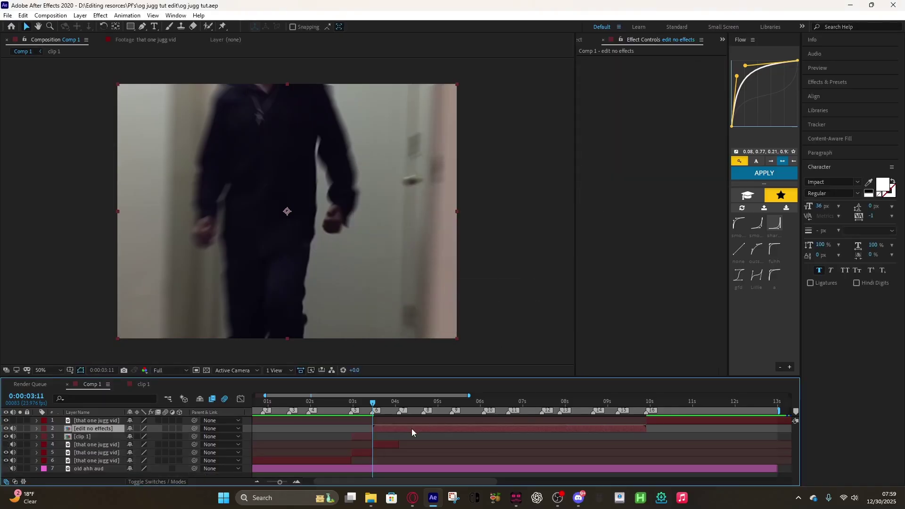
# Step: Apply Wave Warp to a new adjustment layer above the "edit no effects" pre-comp in Comp 1
pyautogui.moveTo(371, 404); pyautogui.dragTo(375, 405)
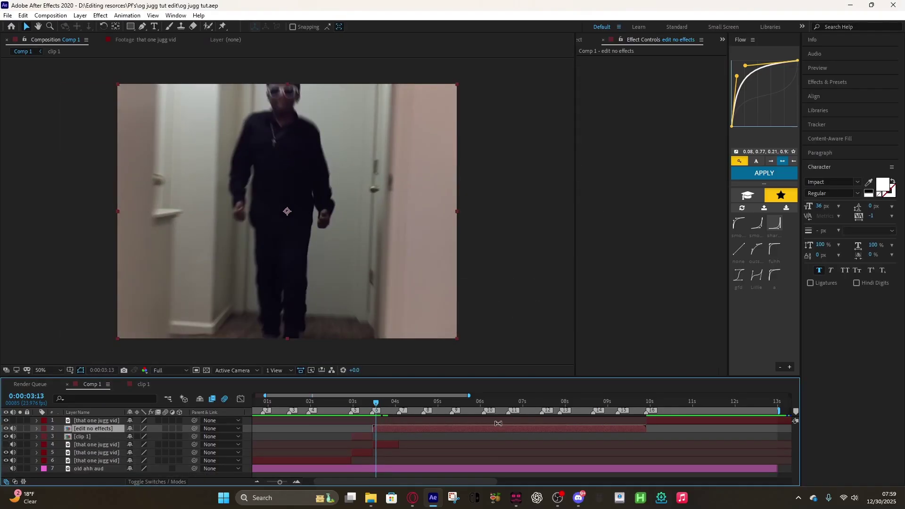
pyautogui.moveTo(266, 395); pyautogui.dragTo(331, 405)
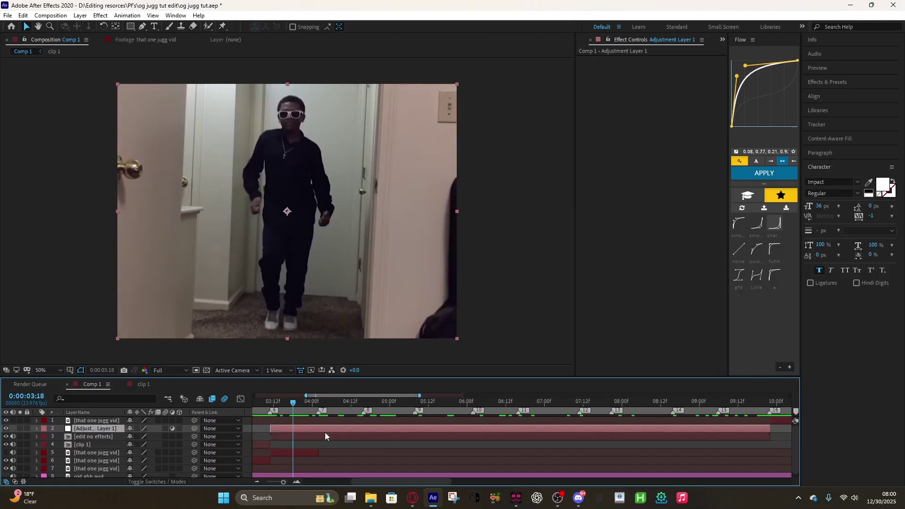
pyautogui.hotkey('ctrl', 'space')
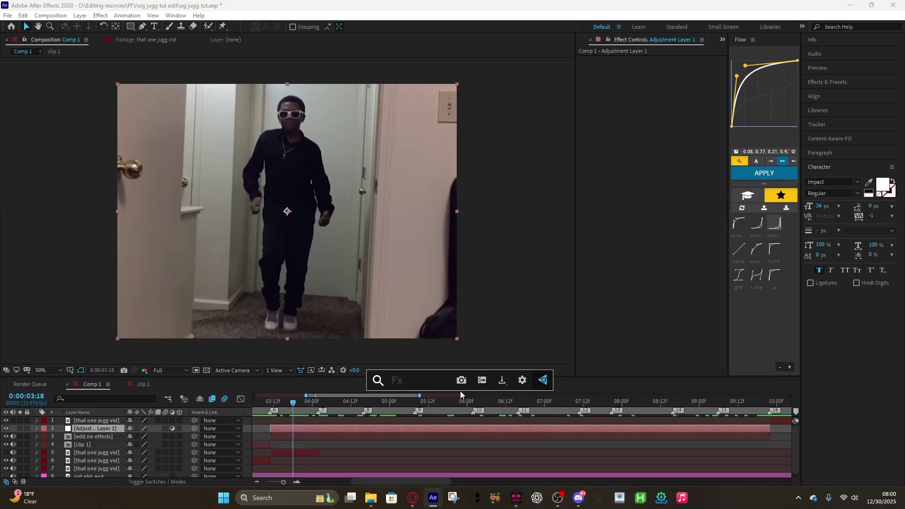
pyautogui.write('wave warp')
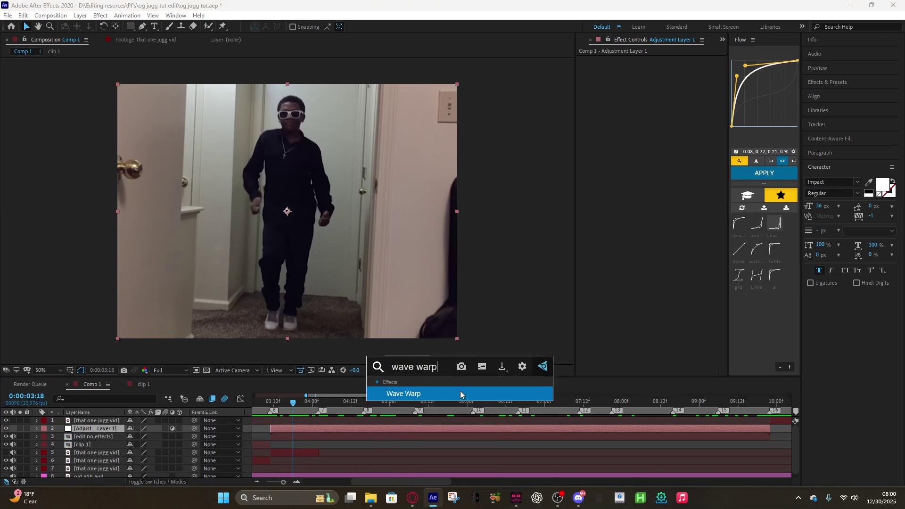
pyautogui.press('Return')
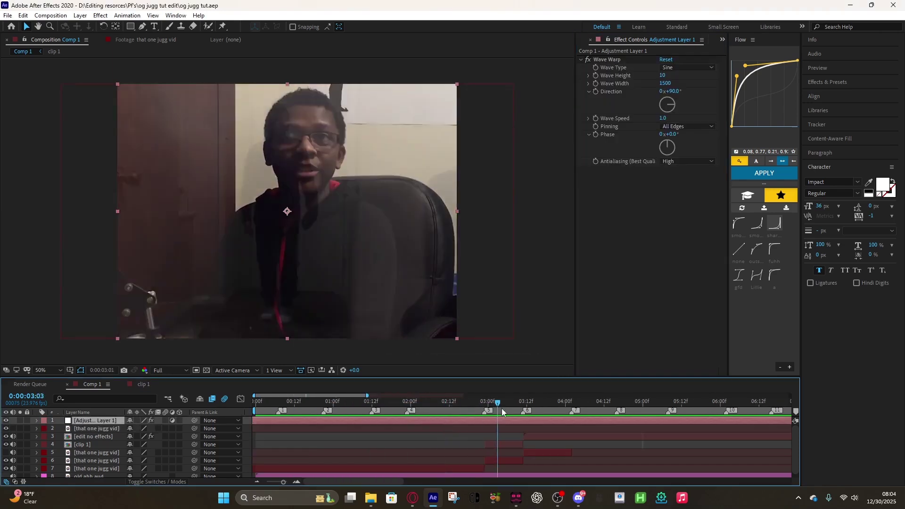
# Step: Play back Comp 1 from its start to check the Wave Warp motion
pyautogui.moveTo(502, 408)
pyautogui.mouseDown()
pyautogui.moveTo(682, 365)
pyautogui.moveTo(527, 388)
pyautogui.moveTo(470, 383)
pyautogui.moveTo(655, 374)
pyautogui.moveTo(557, 386)
pyautogui.moveTo(495, 414)
pyautogui.mouseUp()
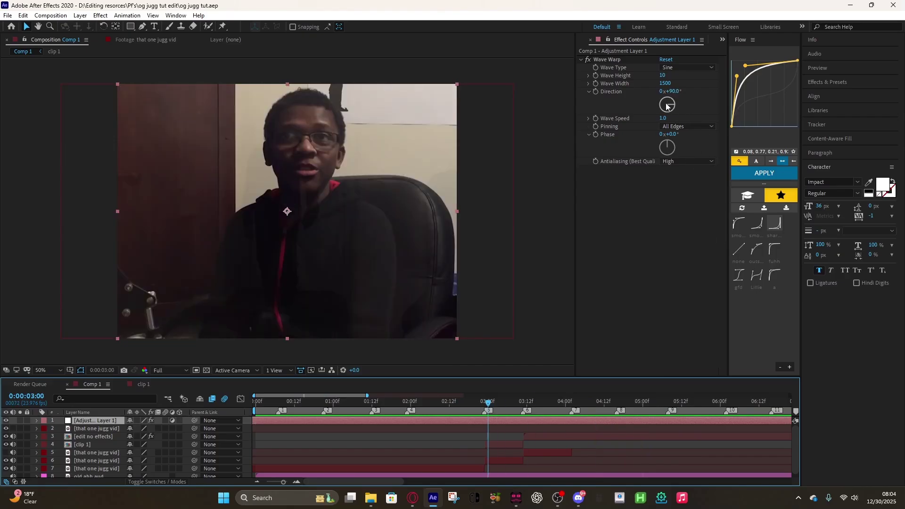
pyautogui.moveTo(493, 404); pyautogui.dragTo(239, 410)
pyautogui.press('space')
pyautogui.press('space')
# Step: At 0:00:08:02, set the adjustment layer's S_Flicker Amplitude to 0.14 and lower its Wave Freq
pyautogui.moveTo(299, 407); pyautogui.dragTo(521, 421)
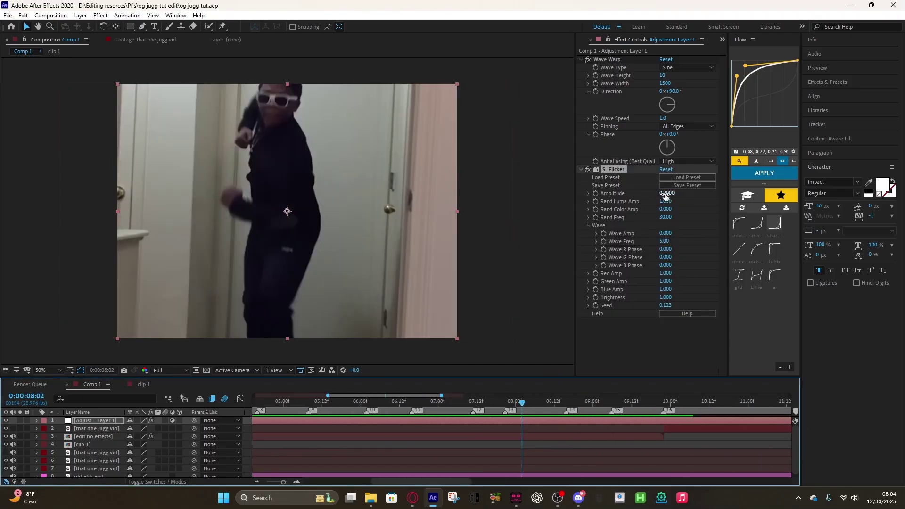
pyautogui.moveTo(666, 193); pyautogui.dragTo(661, 193)
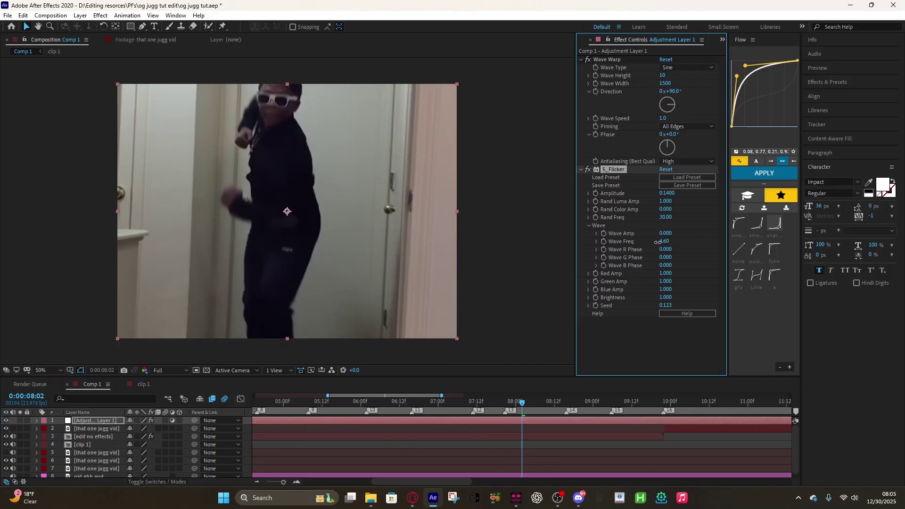
pyautogui.moveTo(658, 241); pyautogui.dragTo(652, 242)
# Step: Open the "edit no effects" pre-comp and preview it from its first frame at 0:00:03:11
pyautogui.moveTo(527, 401); pyautogui.dragTo(483, 435)
pyautogui.click(482, 434)
pyautogui.doubleClick(482, 435)
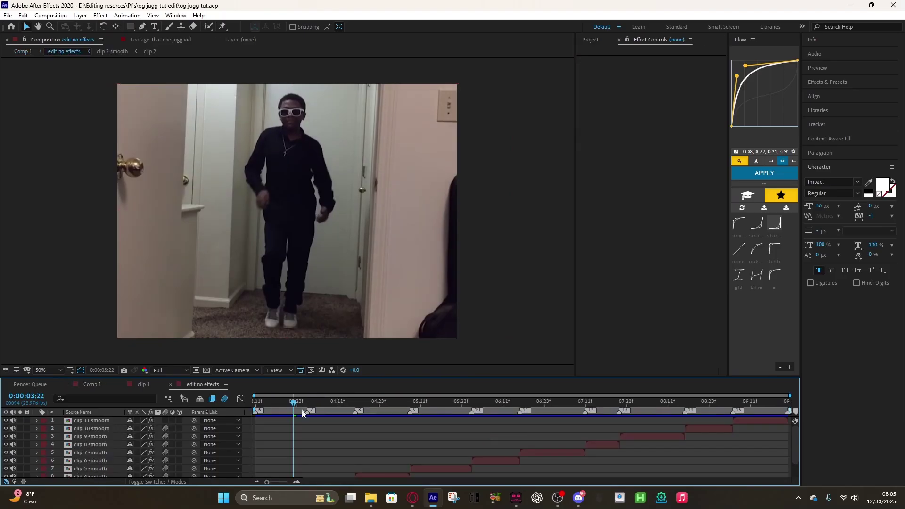
pyautogui.scroll(-1, 306, 420)
pyautogui.moveTo(293, 404); pyautogui.dragTo(256, 406)
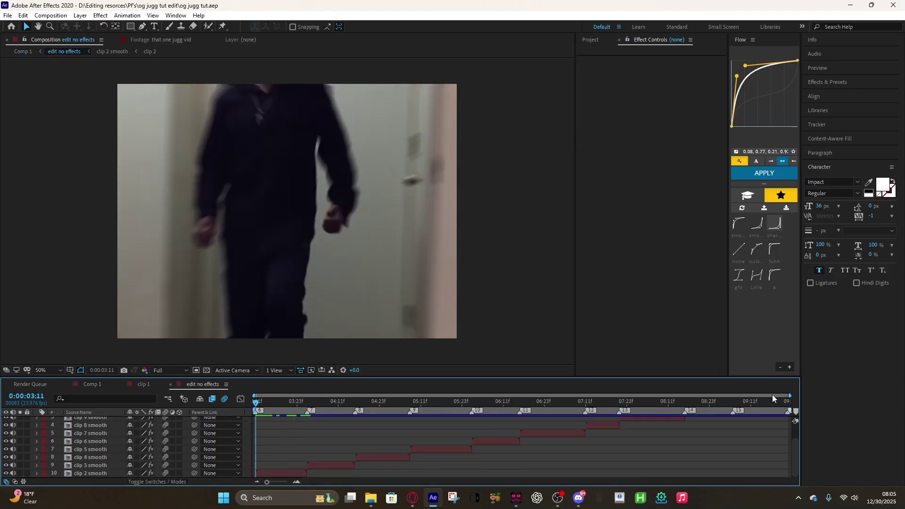
pyautogui.press('space')
pyautogui.press('space')
# Step: Add an adjustment layer directly above "clip 2 smooth" and trim it to end at 0:00:04:02, where "clip 3 smooth" starts
pyautogui.click(286, 473)
pyautogui.hotkey('ctrl', 'alt', 'y')
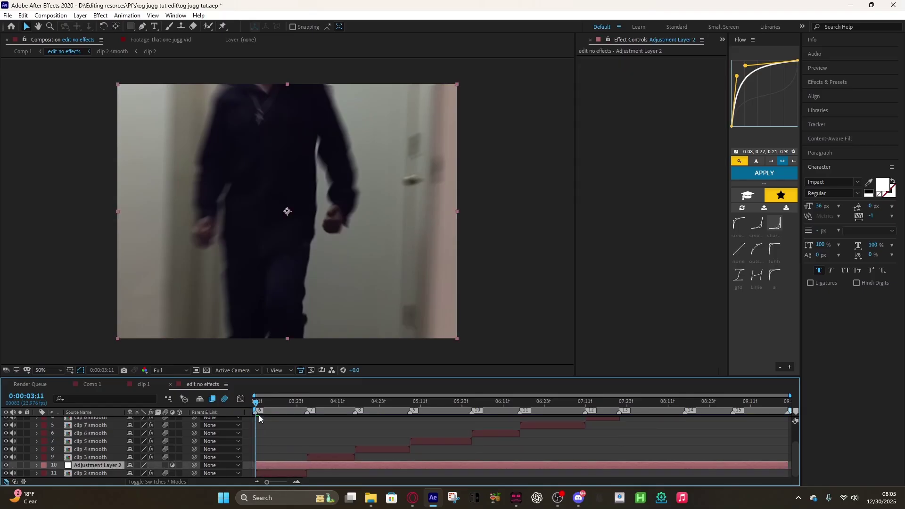
pyautogui.moveTo(258, 415); pyautogui.dragTo(307, 441)
pyautogui.hotkey('ctrl', 'shift', 'd')
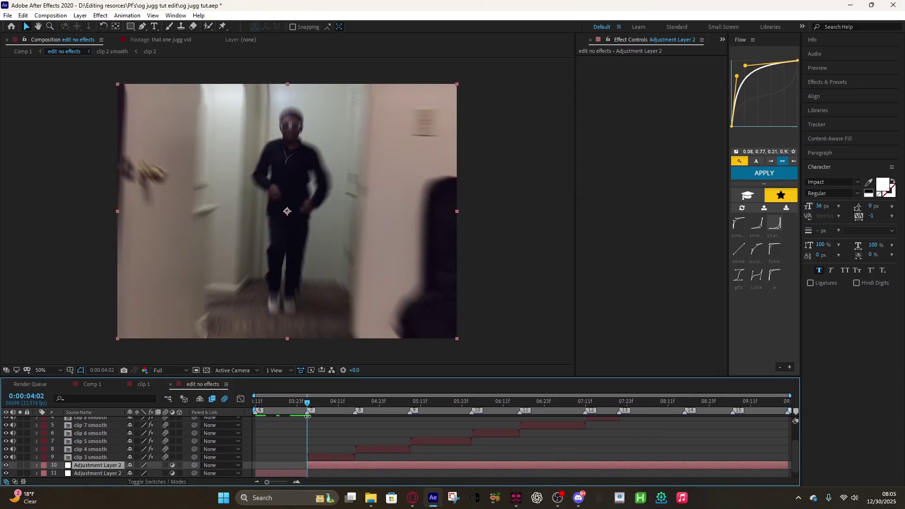
pyautogui.press('Delete')
pyautogui.moveTo(307, 409); pyautogui.dragTo(254, 431)
# Step: Apply BCC Gaussian Blur OBSOLETE and Exposure to the trimmed adjustment layer, keyframing Horizontal Blur and Exposure at 0:00:03:11
pyautogui.click(283, 466)
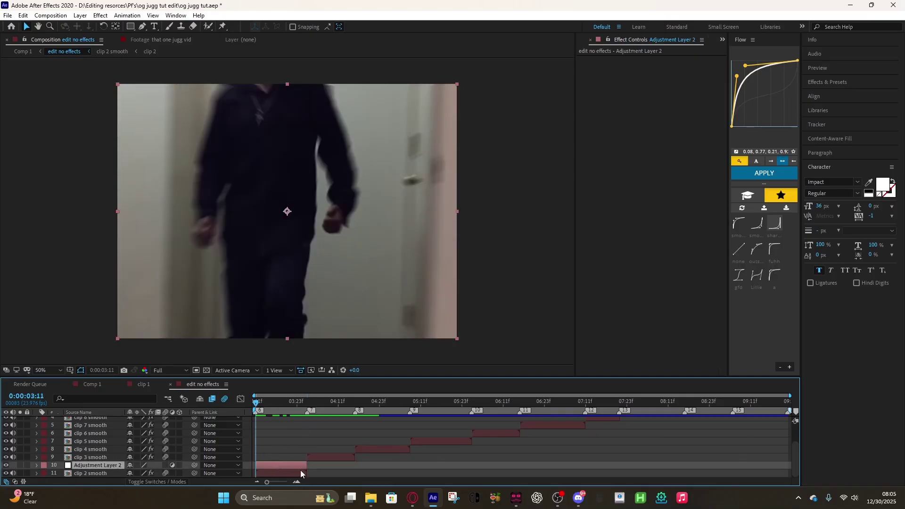
pyautogui.hotkey('ctrl', 'space')
pyautogui.write('bcc ga')
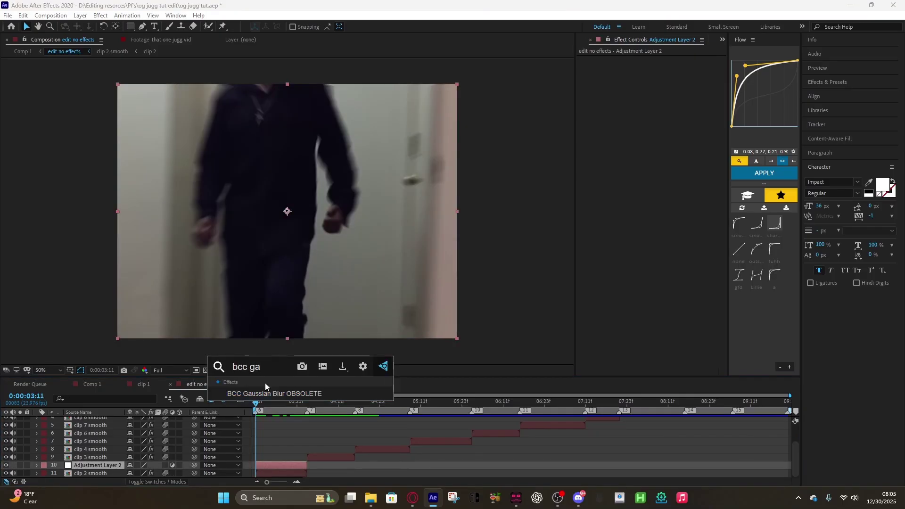
pyautogui.press('Return')
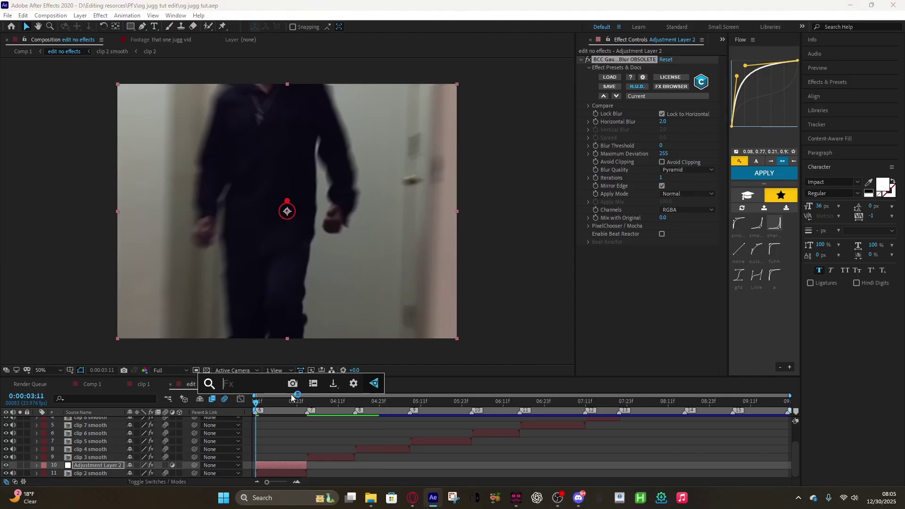
pyautogui.write('exp')
pyautogui.click(291, 394)
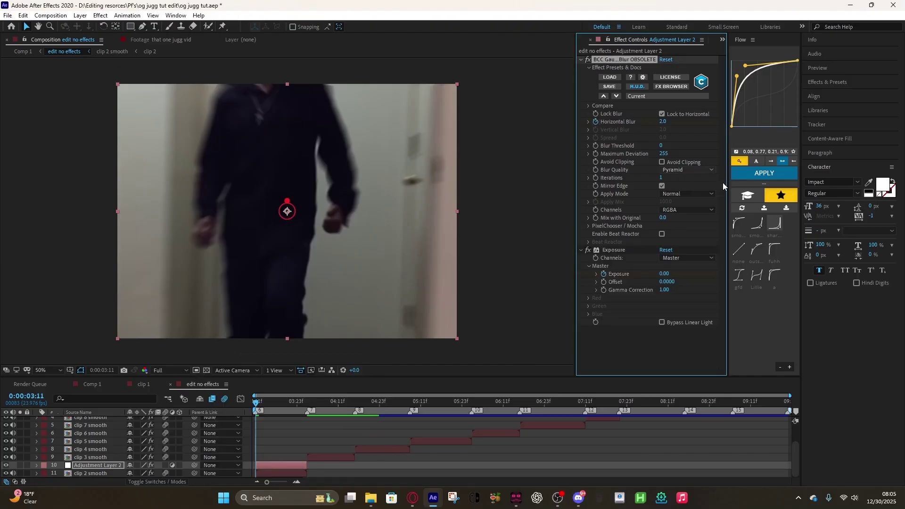
# Step: At 0:00:03:11, set the adjustment layer's Exposure to 1.30 and its Horizontal Blur to 5
pyautogui.moveTo(663, 273); pyautogui.dragTo(724, 273)
pyautogui.press('space')
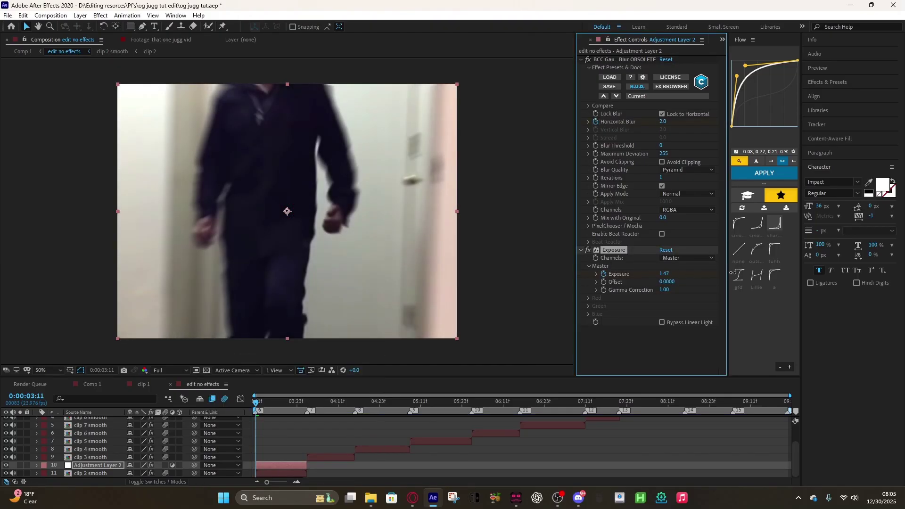
pyautogui.press('space')
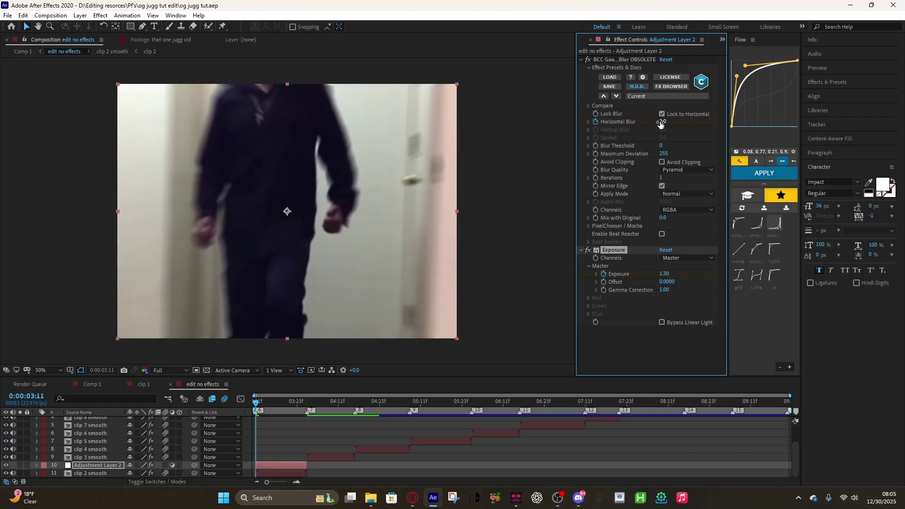
pyautogui.click(663, 122)
pyautogui.write('4')
pyautogui.press('Return')
pyautogui.moveTo(664, 122); pyautogui.dragTo(686, 122)
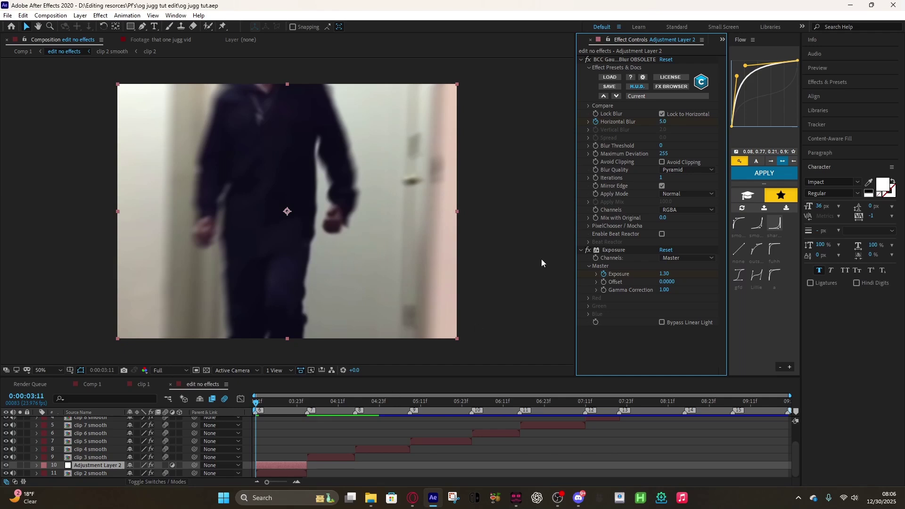
# Step: At the adjustment layer's last frame, 0:00:04:01, set both Horizontal Blur and Exposure to 0
pyautogui.press('o')
pyautogui.click(662, 122)
pyautogui.write('0')
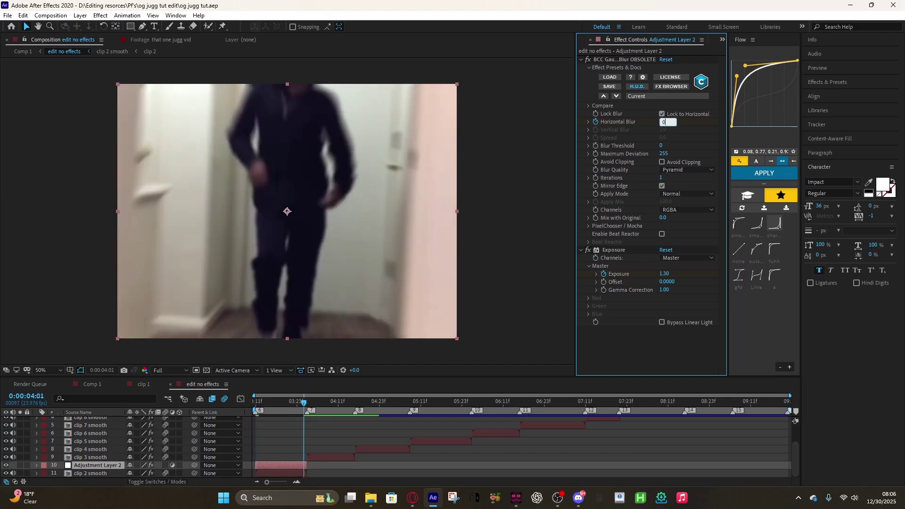
pyautogui.click(663, 273)
pyautogui.write('0')
pyautogui.press('Return')
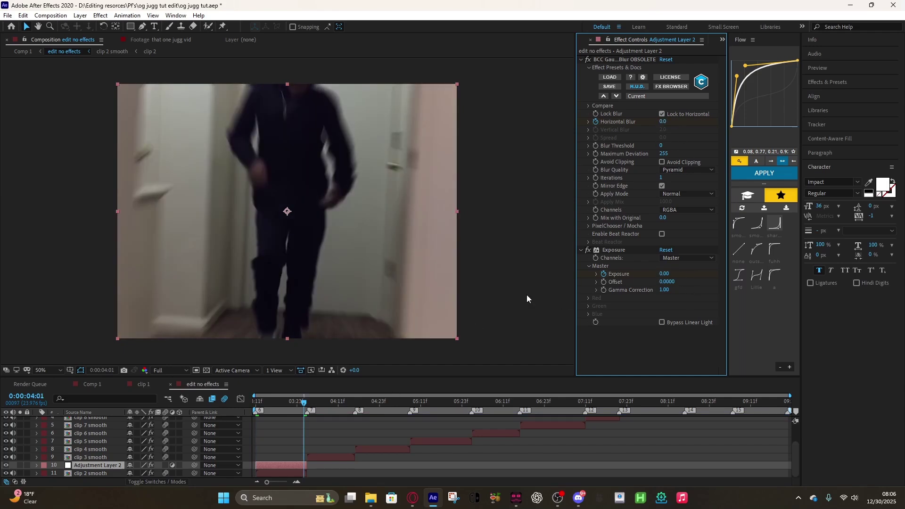
# Step: Easy-ease the adjustment layer's Horizontal Blur and Exposure keyframes, preview the fade, and collapse the layer's properties
pyautogui.press('u')
pyautogui.moveTo(318, 445); pyautogui.dragTo(244, 467)
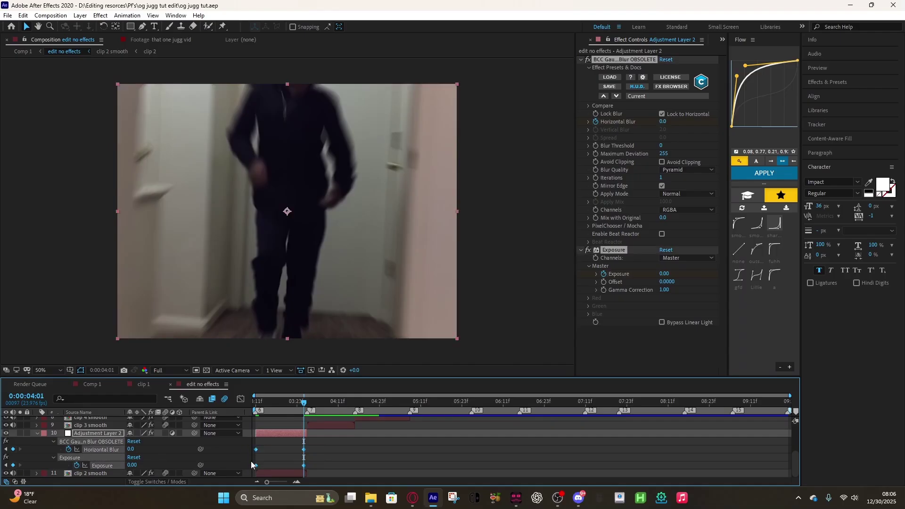
pyautogui.press('F9')
pyautogui.press('space')
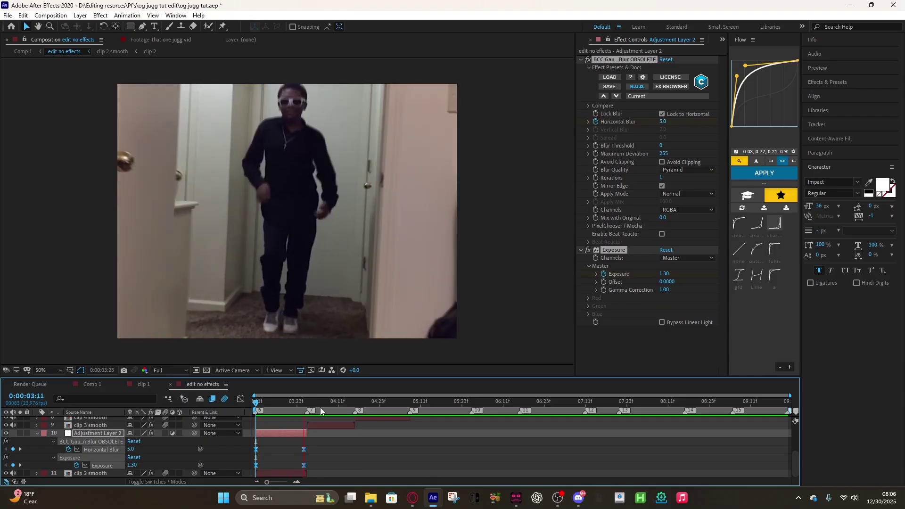
pyautogui.click(300, 400)
pyautogui.moveTo(300, 400); pyautogui.dragTo(307, 426)
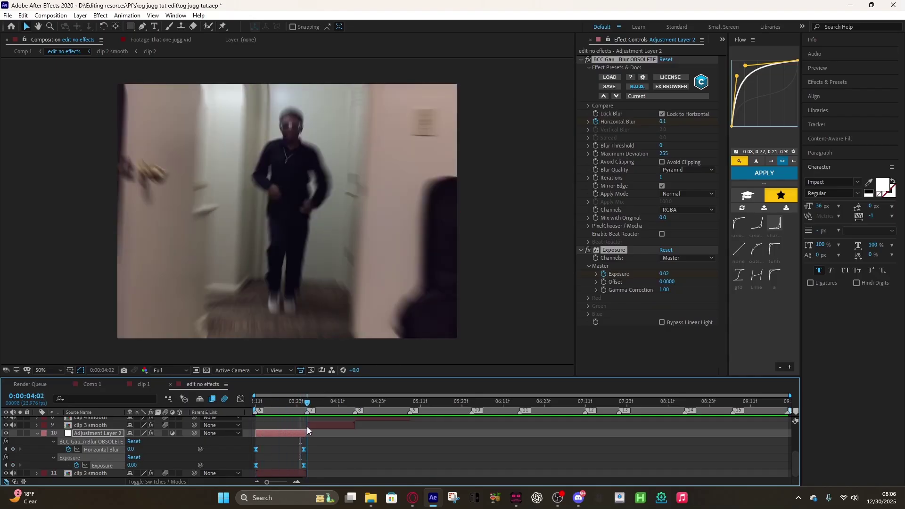
pyautogui.click(293, 434)
pyautogui.press('u')
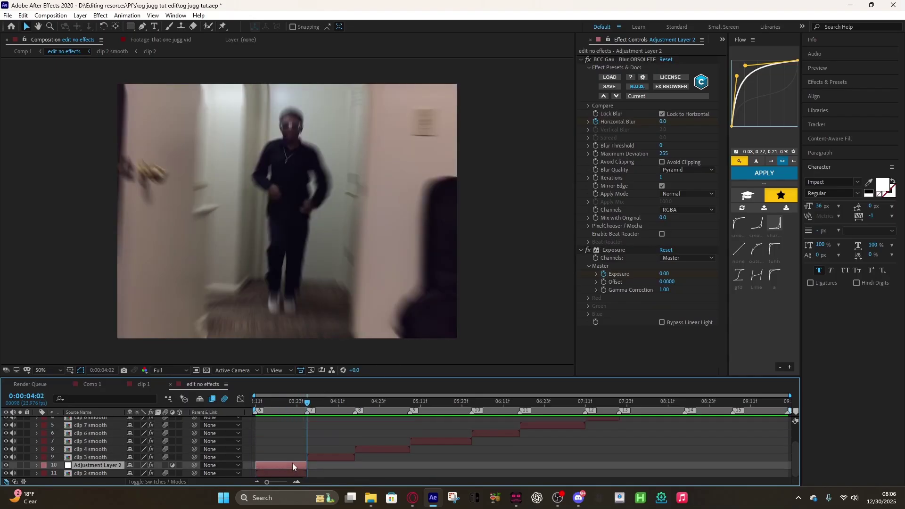
# Step: Copy the blur-and-exposure adjustment layer above "clip 3 smooth", fit its length and end keyframes to that clip, and preview it
pyautogui.click(319, 457)
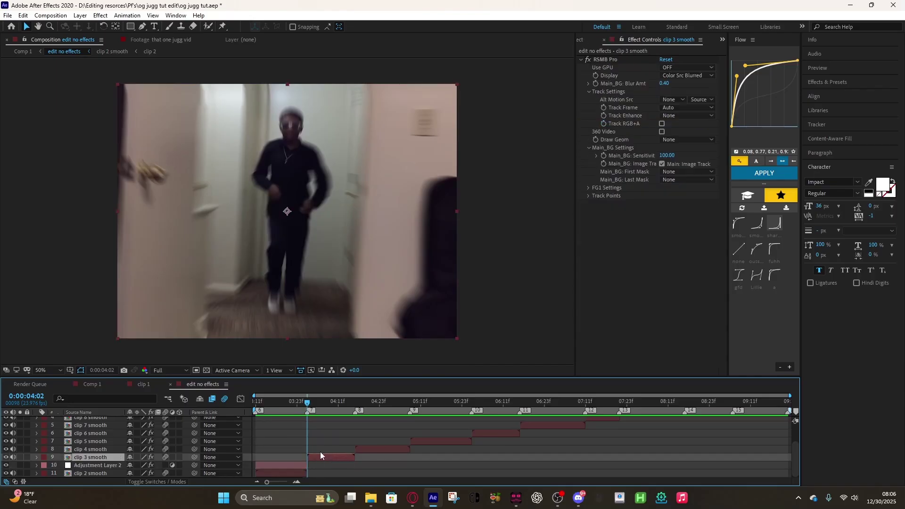
pyautogui.hotkey('ctrl', 'v')
pyautogui.moveTo(290, 459); pyautogui.dragTo(342, 462)
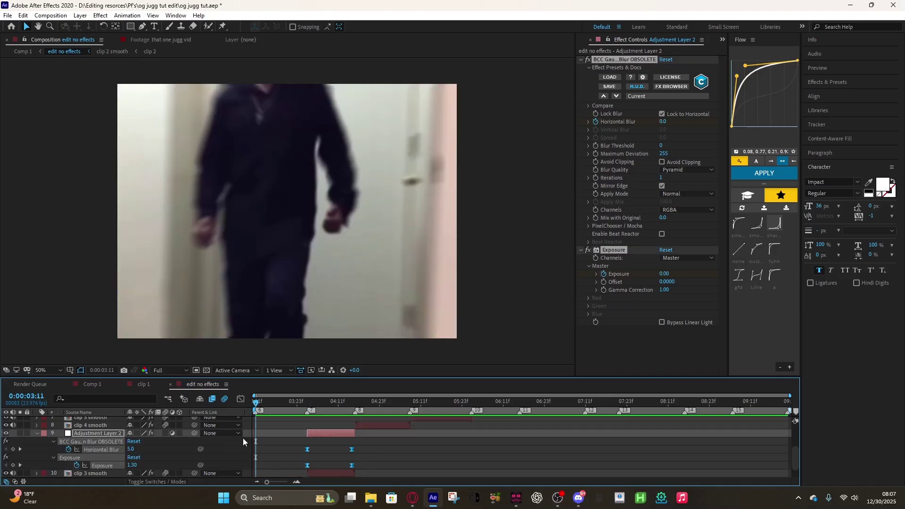
pyautogui.scroll(-1, 368, 442)
pyautogui.scroll(1, 357, 447)
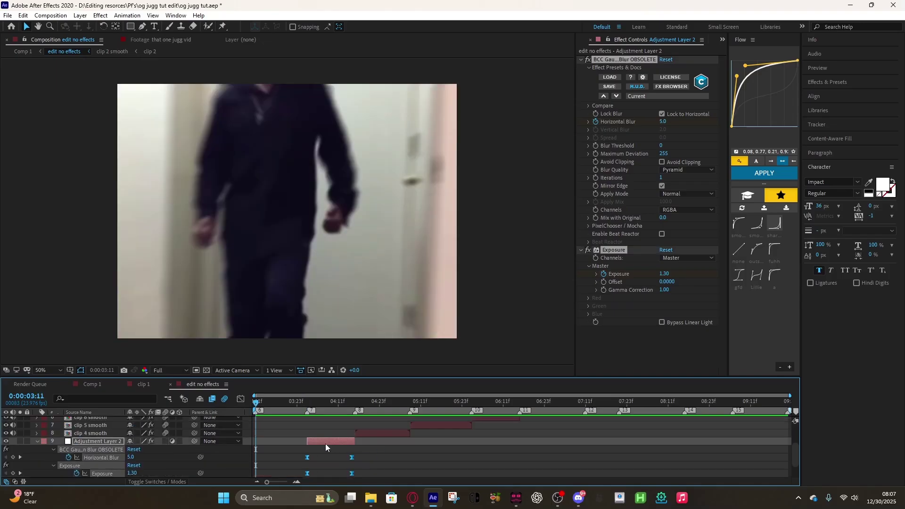
pyautogui.press('space')
pyautogui.press('space')
pyautogui.scroll(-1, 334, 459)
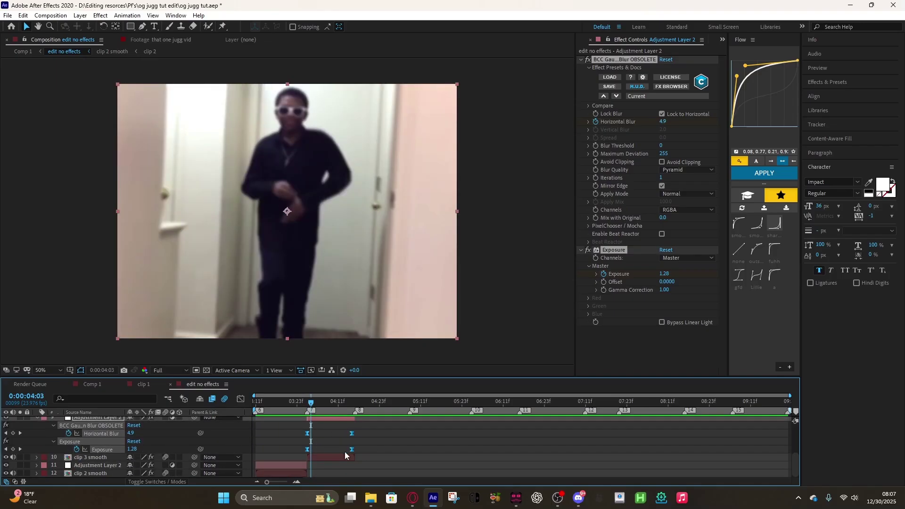
# Step: Duplicate the adjustment layer above "clip 4 smooth" and "clip 5 smooth", fitting each copy and its keyframes to the clip's length
pyautogui.click(336, 442)
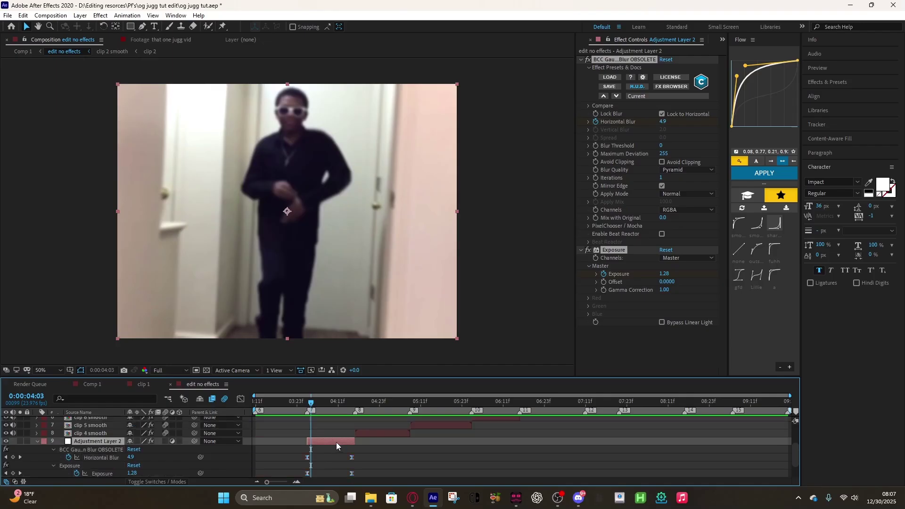
pyautogui.press('u')
pyautogui.moveTo(310, 403); pyautogui.dragTo(356, 403)
pyautogui.hotkey('ctrl', 'd')
pyautogui.moveTo(348, 440); pyautogui.dragTo(450, 440)
pyautogui.press('u')
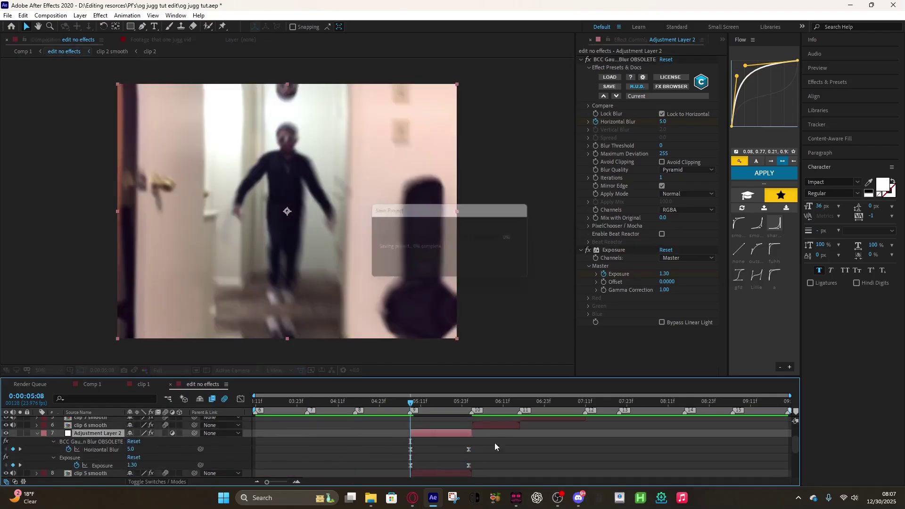
# Step: Repeat the fitted adjustment layer copies over the remaining clips, up to "clip 11 smooth" at 0:00:09:06
pyautogui.moveTo(410, 403); pyautogui.dragTo(521, 403)
pyautogui.moveTo(440, 433)
pyautogui.mouseDown()
pyautogui.moveTo(551, 433)
pyautogui.moveTo(583, 457)
pyautogui.mouseUp()
pyautogui.moveTo(521, 402)
pyautogui.mouseDown()
pyautogui.moveTo(586, 405)
pyautogui.moveTo(638, 425)
pyautogui.mouseUp()
pyautogui.hotkey('ctrl', 'd')
pyautogui.moveTo(586, 405)
pyautogui.mouseDown()
pyautogui.moveTo(666, 405)
pyautogui.moveTo(763, 422)
pyautogui.mouseUp()
pyautogui.hotkey('ctrl', 'd')
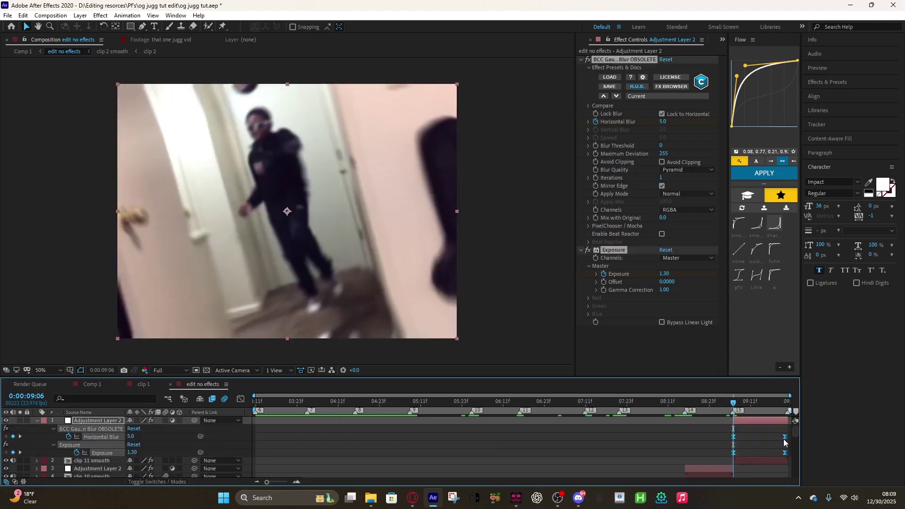
# Step: In Comp 1, enable time remapping on the final "that one jugg vid" layer and add a keyframe at 0:00:09:22
pyautogui.click(92, 383)
pyautogui.press('space')
pyautogui.hscroll(2, 660, 412)
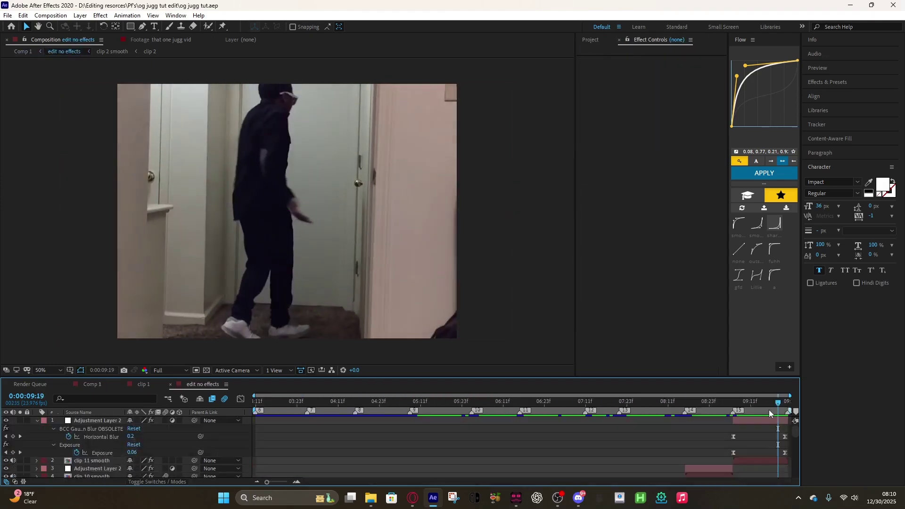
pyautogui.moveTo(307, 445); pyautogui.dragTo(589, 476)
pyautogui.click(601, 431)
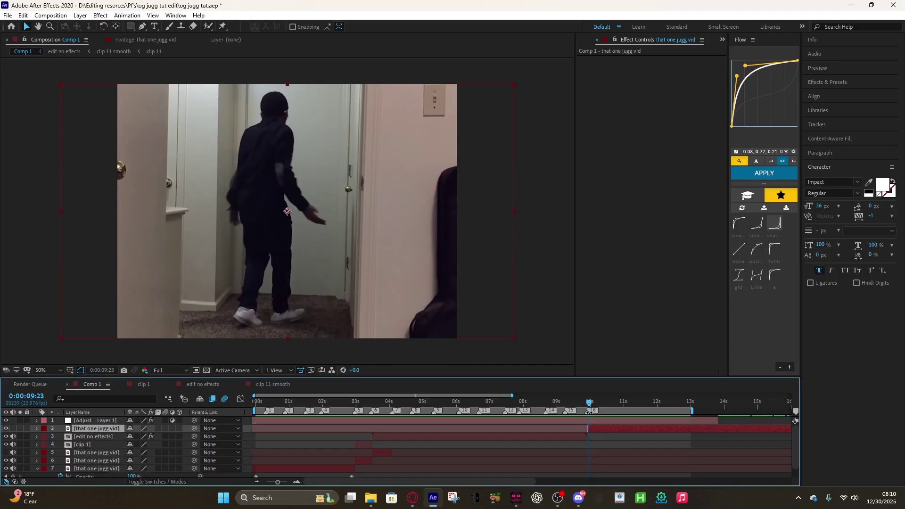
pyautogui.press('pageup')
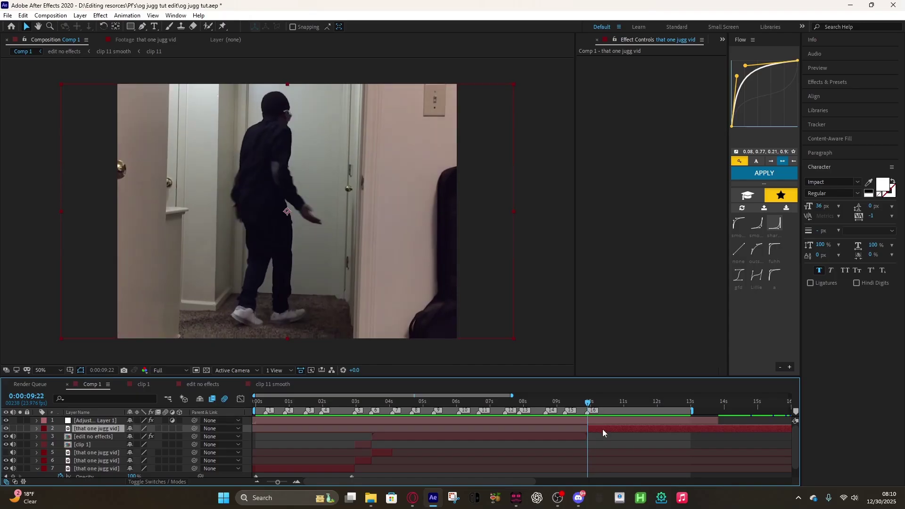
pyautogui.hotkey('ctrl', 'alt', 't')
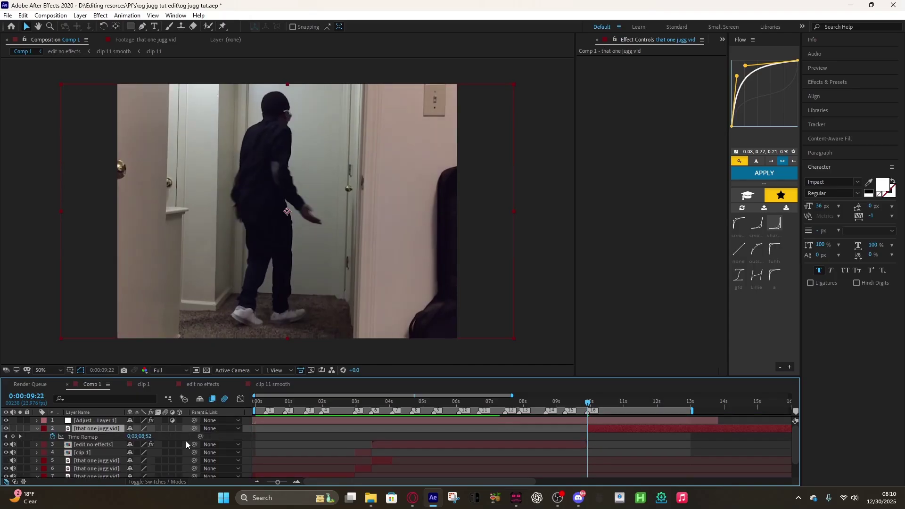
pyautogui.click(13, 437)
# Step: Add a Time Remap keyframe at 0:00:12:22 and move it earlier to just past 11 seconds to speed up the clip's beginning
pyautogui.moveTo(588, 404); pyautogui.dragTo(697, 423)
pyautogui.press('pageup')
pyautogui.press('pageup')
pyautogui.press('pageup')
pyautogui.press('pageup')
pyautogui.press('pageup')
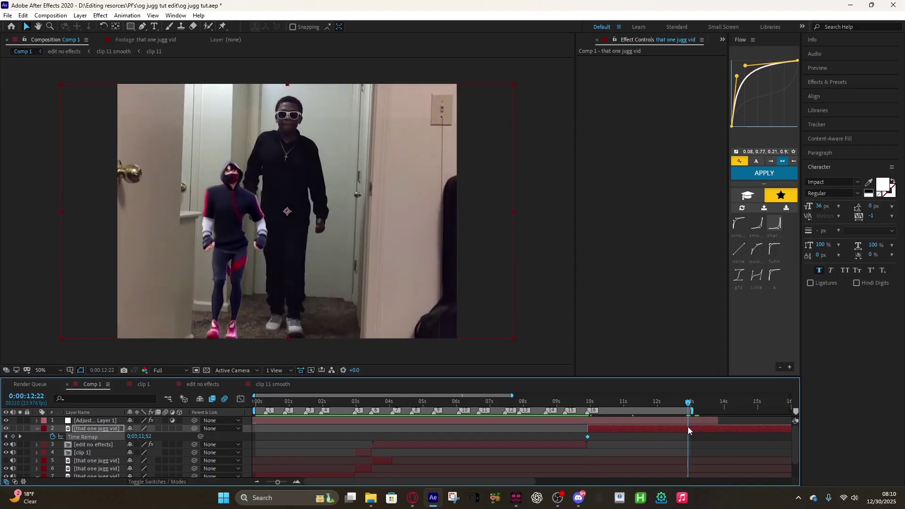
pyautogui.click(13, 437)
pyautogui.moveTo(689, 437); pyautogui.dragTo(629, 438)
pyautogui.moveTo(676, 406); pyautogui.dragTo(652, 429)
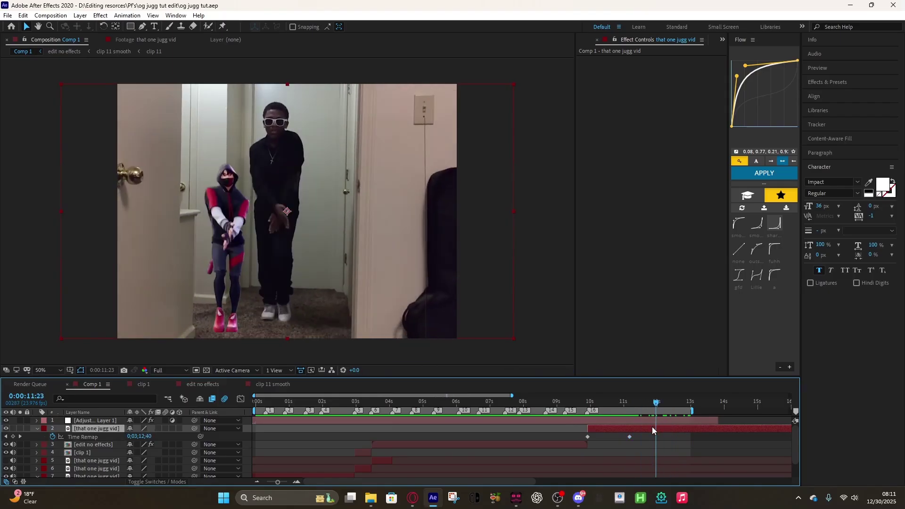
# Step: Apply the S_Monochrome effect to the final "that one jugg vid" layer
pyautogui.hotkey('ctrl', 'space')
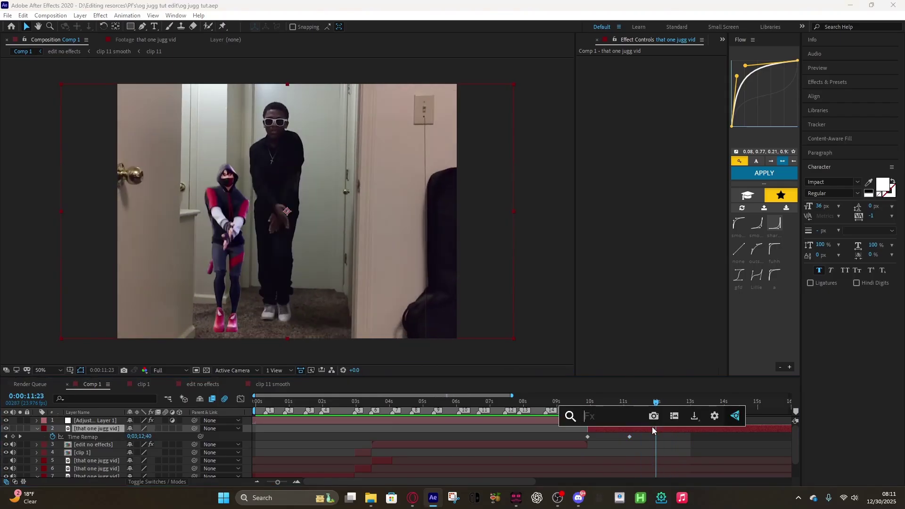
pyautogui.write('mono')
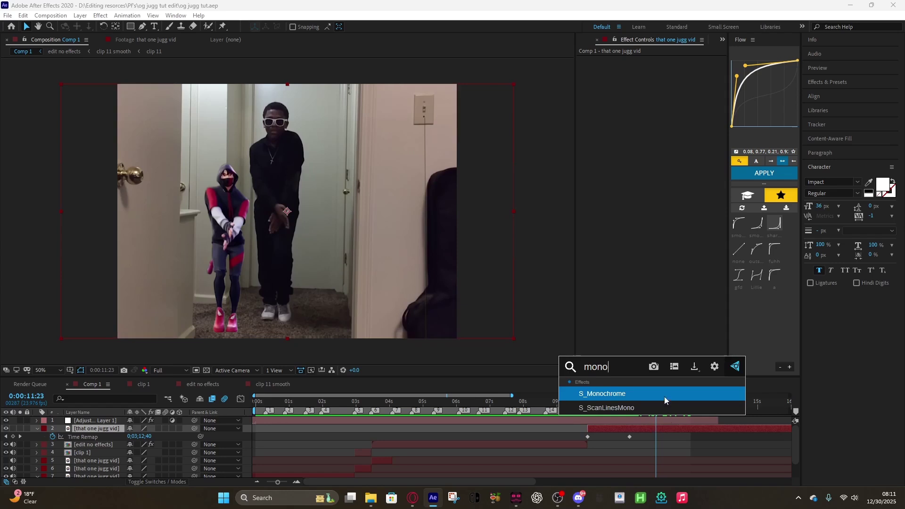
pyautogui.click(664, 400)
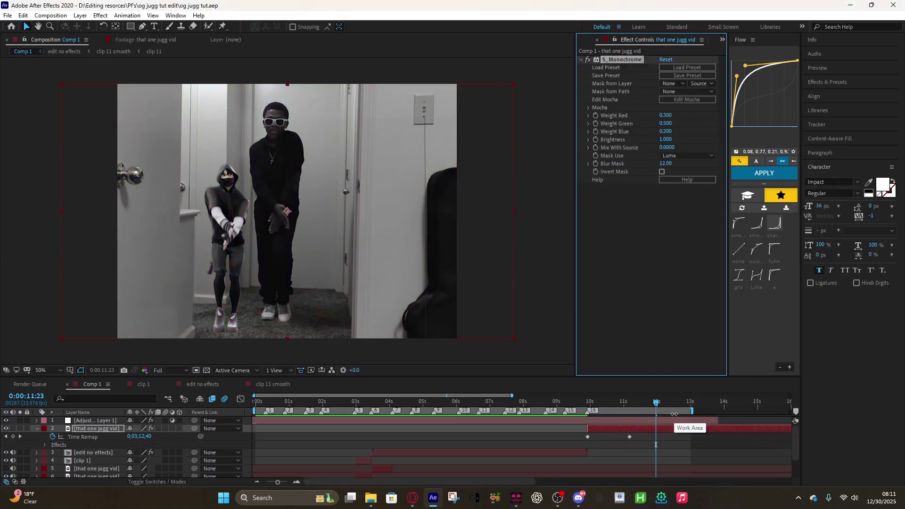
# Step: Search the effects for "time", apply CC Wide Time to the final "that one jugg vid" layer, and save the project
pyautogui.hotkey('ctrl', 'space')
pyautogui.write('cc lgiht')
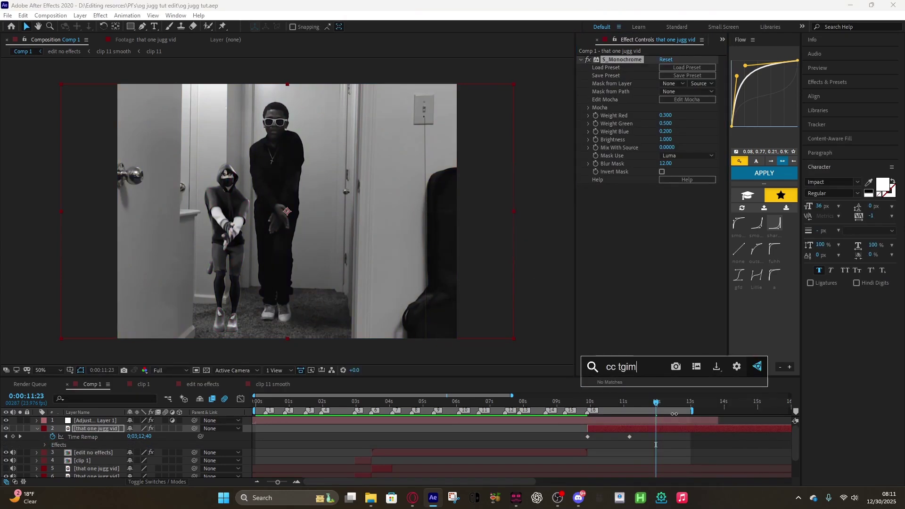
pyautogui.press('BackSpace')
pyautogui.press('BackSpace')
pyautogui.press('BackSpace')
pyautogui.press('BackSpace')
pyautogui.press('BackSpace')
pyautogui.write('time')
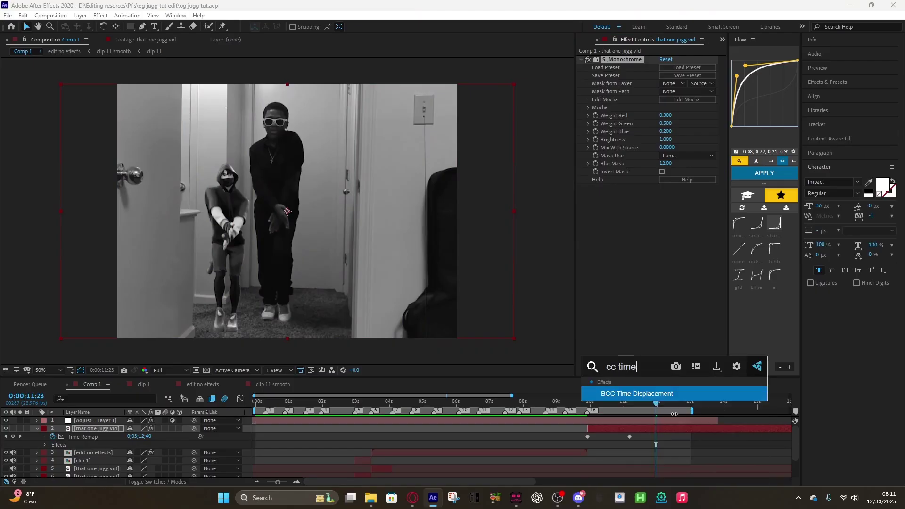
pyautogui.press('BackSpace')
pyautogui.press('BackSpace')
pyautogui.press('BackSpace')
pyautogui.press('BackSpace')
pyautogui.press('BackSpace')
pyautogui.press('BackSpace')
pyautogui.press('BackSpace')
pyautogui.write('time')
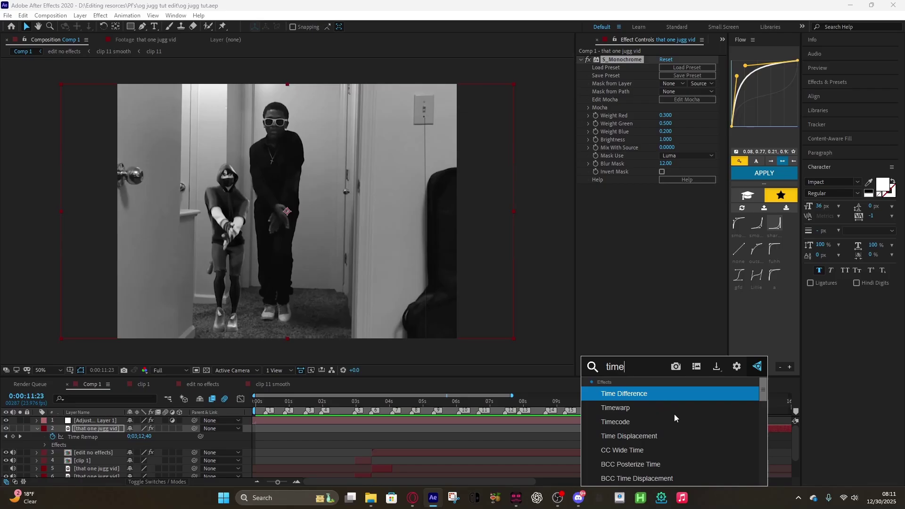
pyautogui.press('Down')
pyautogui.press('Down')
pyautogui.press('Down')
pyautogui.press('Down')
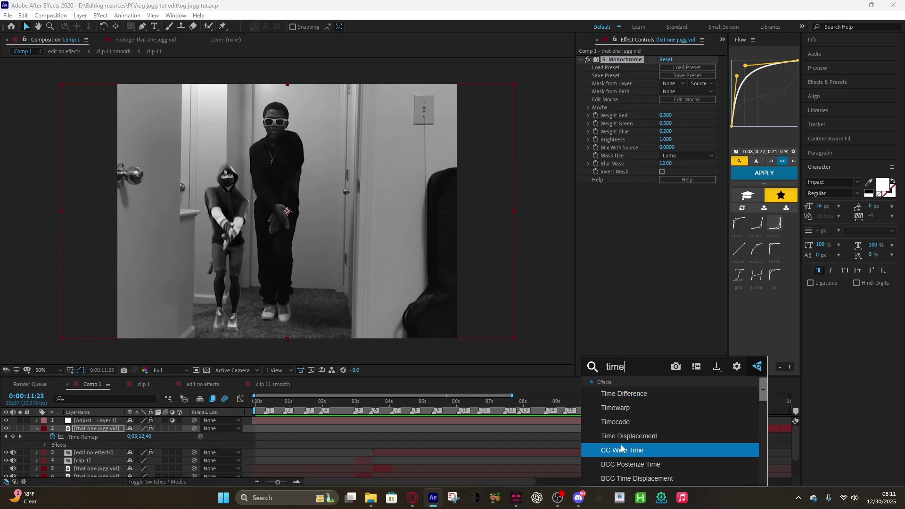
pyautogui.press('Return')
pyautogui.hotkey('ctrl', 's')
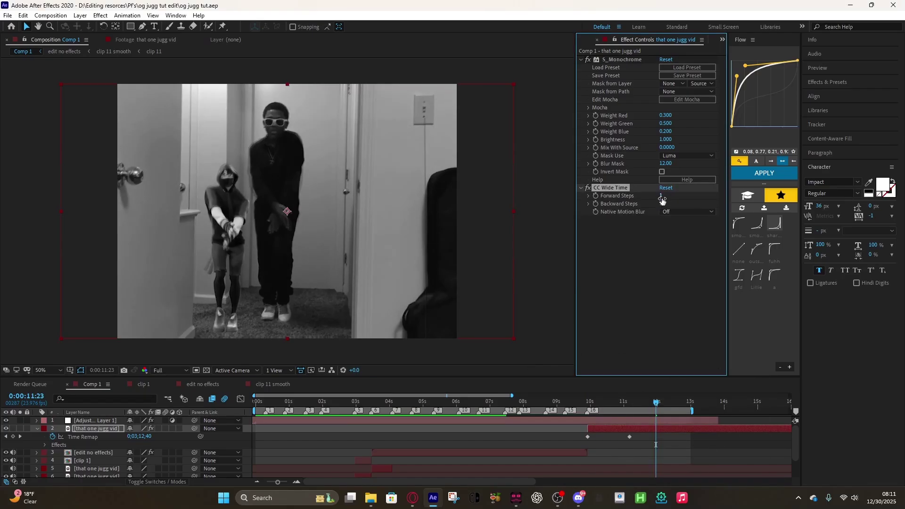
# Step: Set CC Wide Time's Forward Steps to 0 and Backward Steps to 4, and save the project
pyautogui.click(662, 197)
pyautogui.write('0')
pyautogui.press('Return')
pyautogui.click(662, 203)
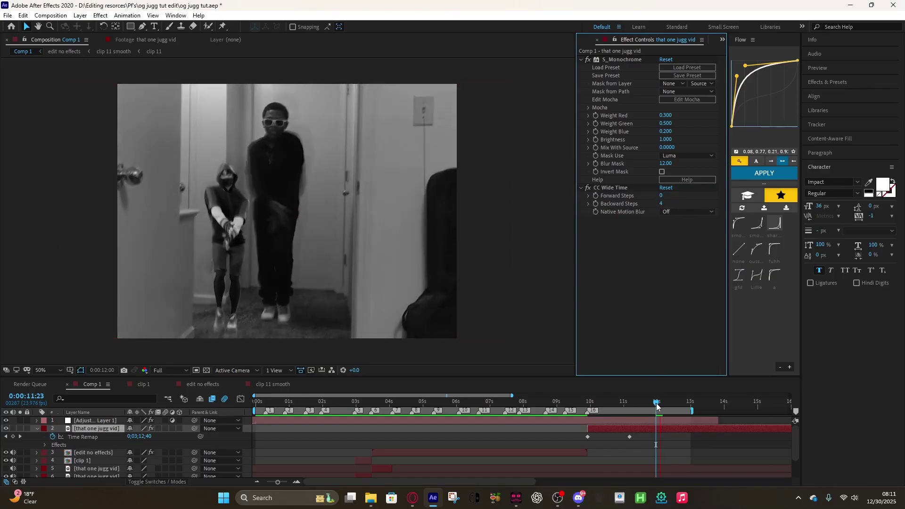
pyautogui.hotkey('ctrl', 's')
# Step: At 0:00:03:21, apply the Looks effect to Adjustment Layer 1 in Comp 1 and open the Magic Bullet Looks editor
pyautogui.click(366, 414)
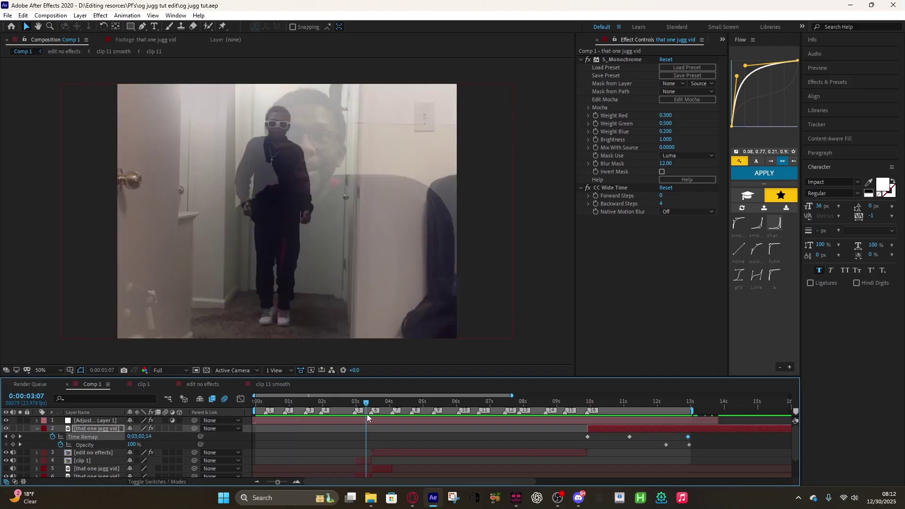
pyautogui.moveTo(367, 414); pyautogui.dragTo(385, 420)
pyautogui.click(429, 421)
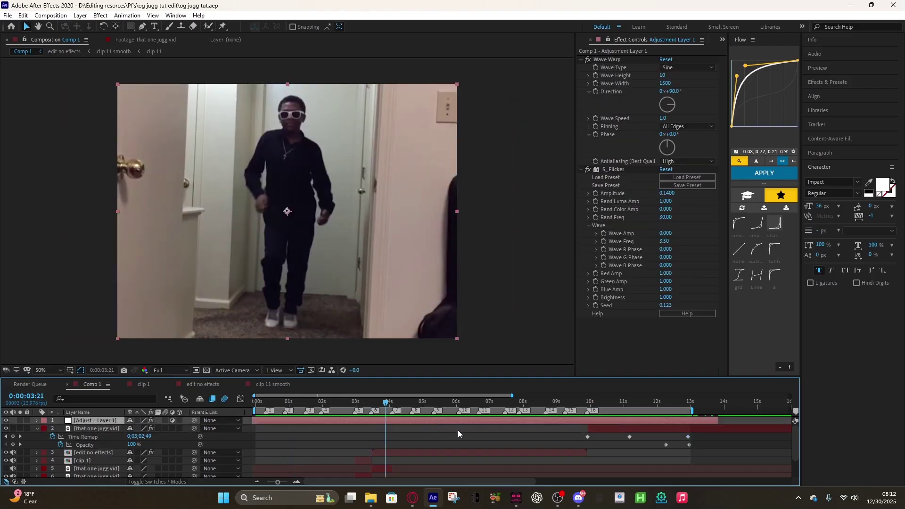
pyautogui.hotkey('ctrl', 'space')
pyautogui.write('look')
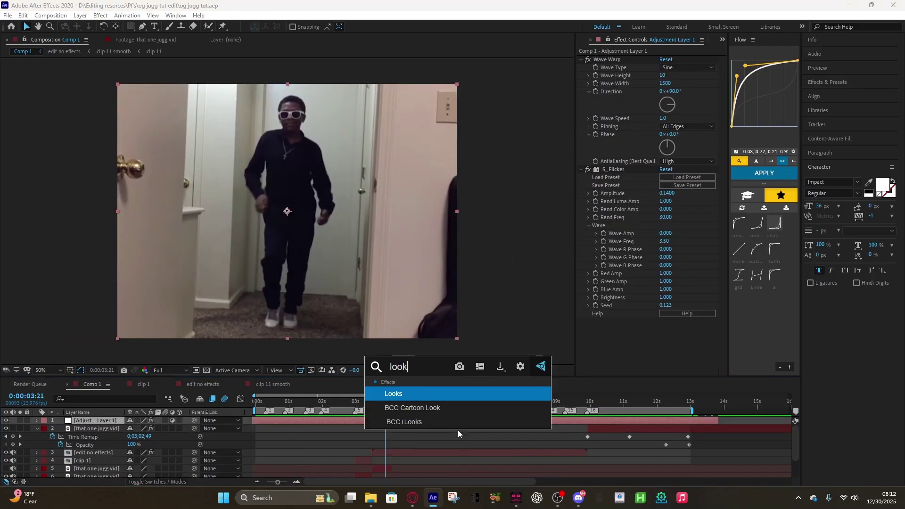
pyautogui.press('Return')
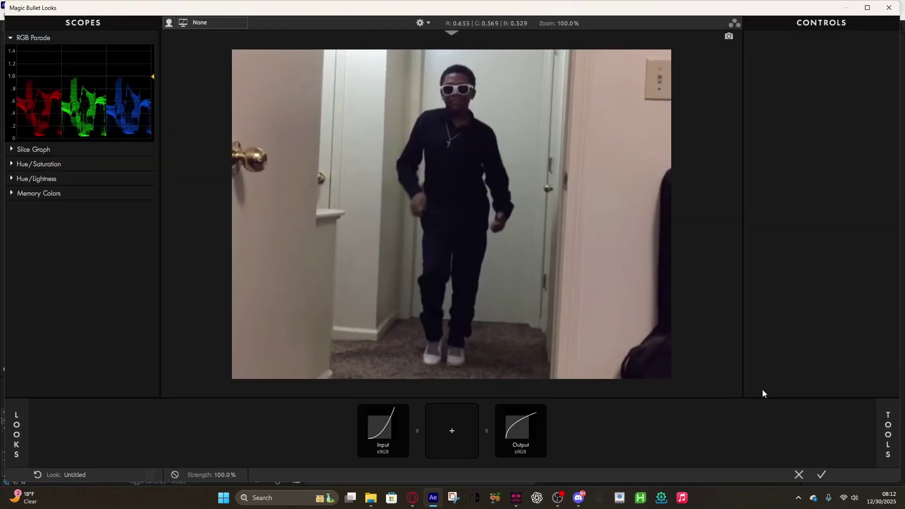
# Step: Add the Optical Diffusion and Edge Softness tools to the look and set Edge Softness's Blur Size to about 0.92%
pyautogui.moveTo(891, 417)
pyautogui.doubleClick(646, 214)
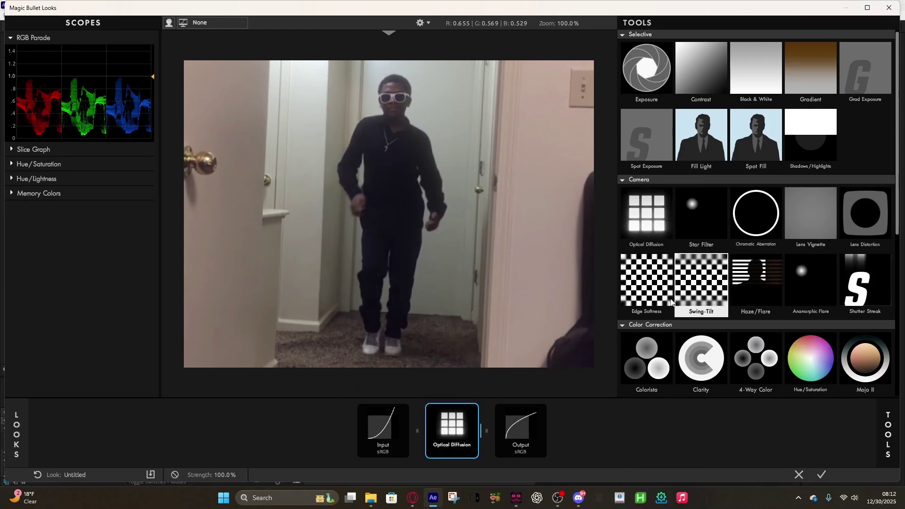
pyautogui.doubleClick(646, 280)
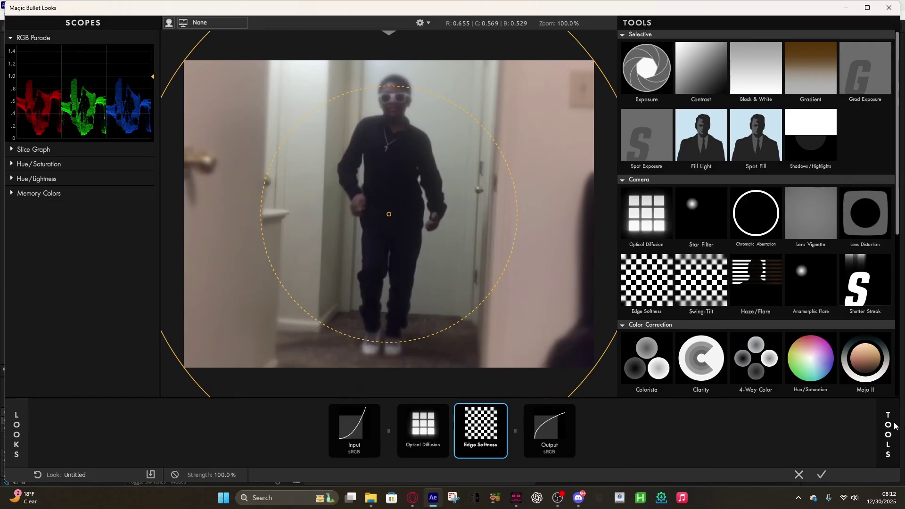
pyautogui.click(893, 427)
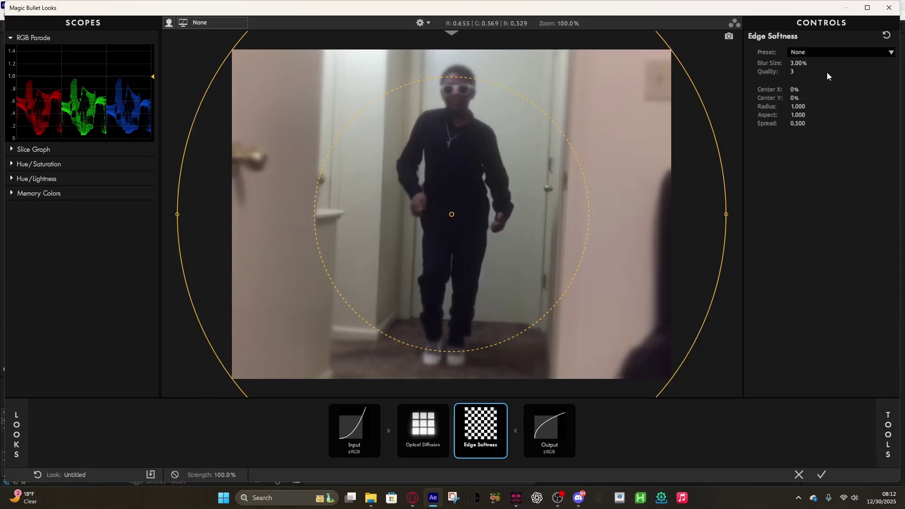
pyautogui.moveTo(797, 63); pyautogui.dragTo(792, 64)
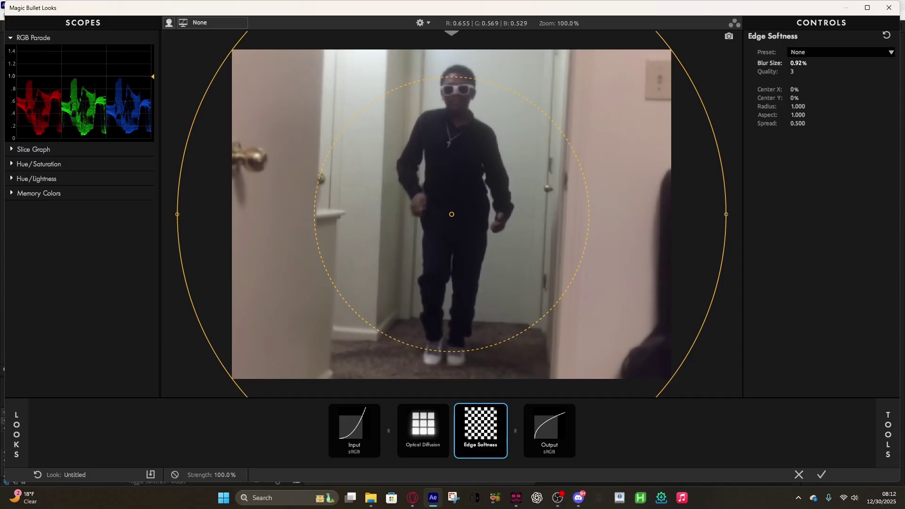
# Step: Set Optical Diffusion's Density to about 40.9%, lower Edge Softness's Blur Size slightly, and apply the look to the adjustment layer
pyautogui.click(447, 415)
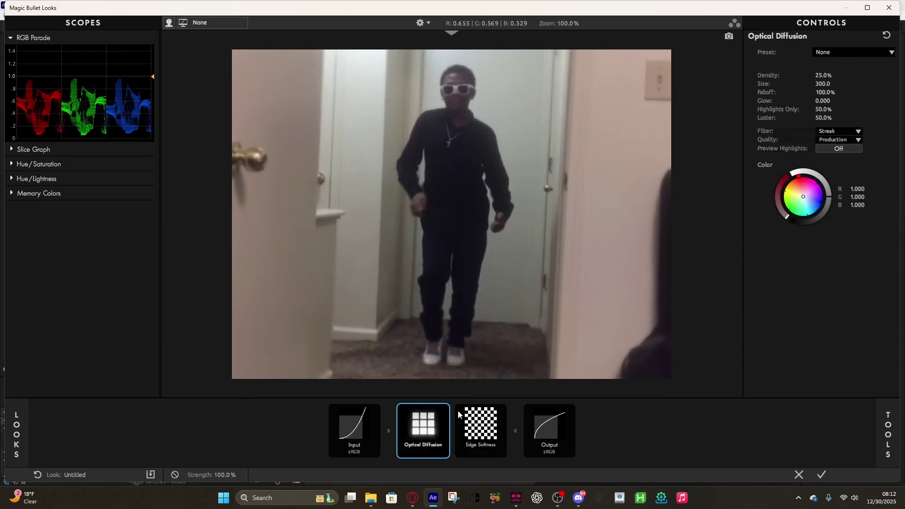
pyautogui.moveTo(822, 75); pyautogui.dragTo(805, 125)
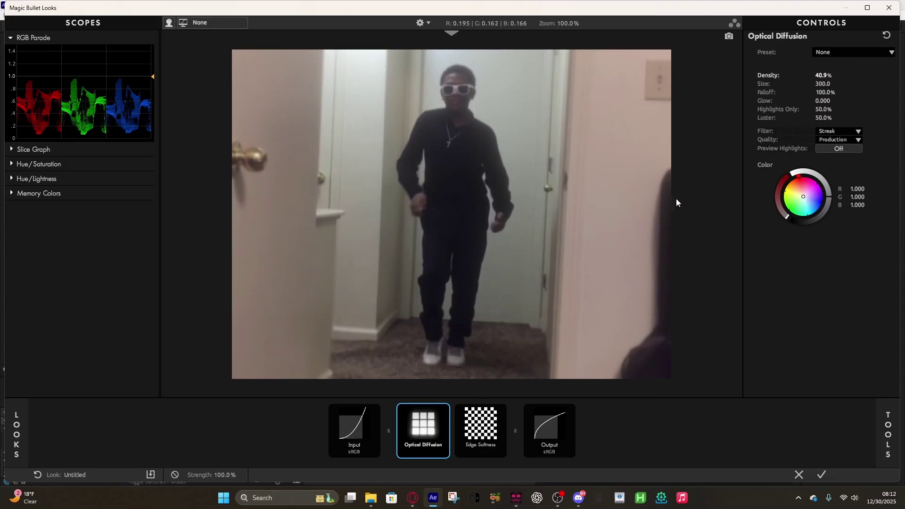
pyautogui.click(481, 454)
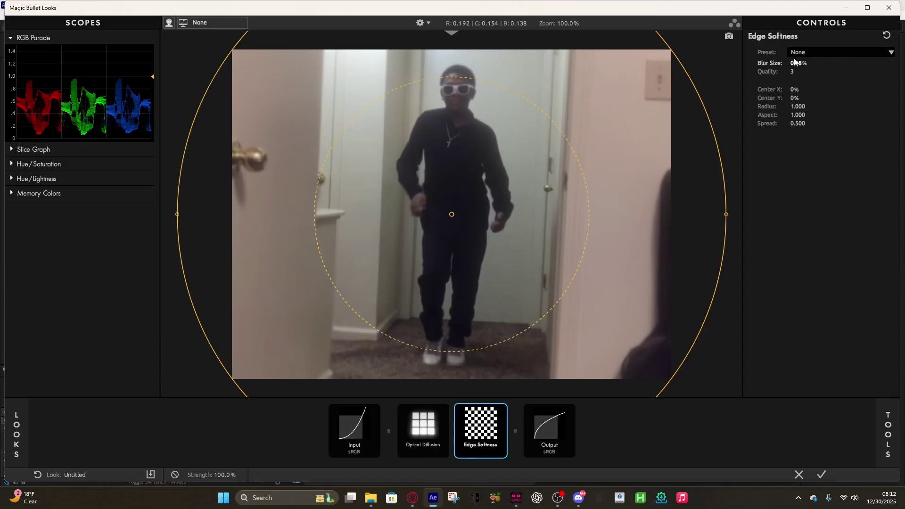
pyautogui.moveTo(795, 61); pyautogui.dragTo(792, 61)
pyautogui.click(821, 474)
pyautogui.moveTo(588, 405); pyautogui.dragTo(443, 419)
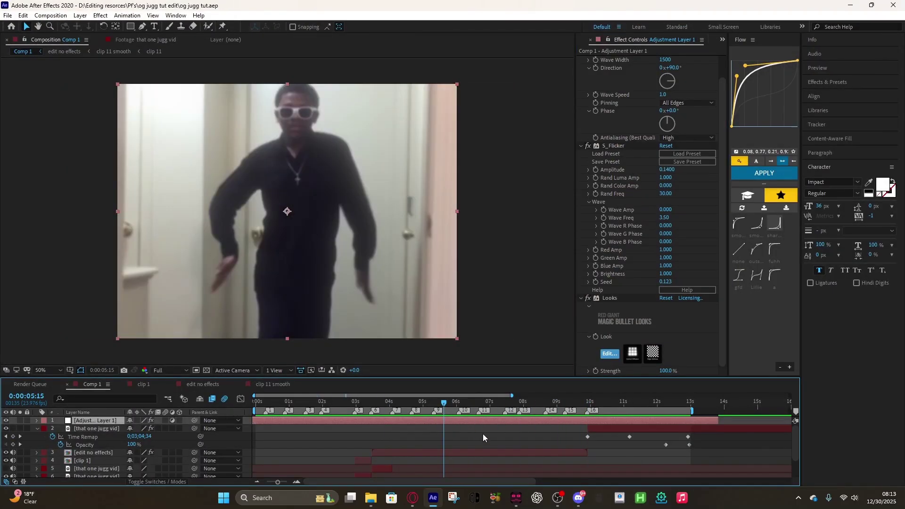
pyautogui.hotkey('ctrl', 'shift', 'y')
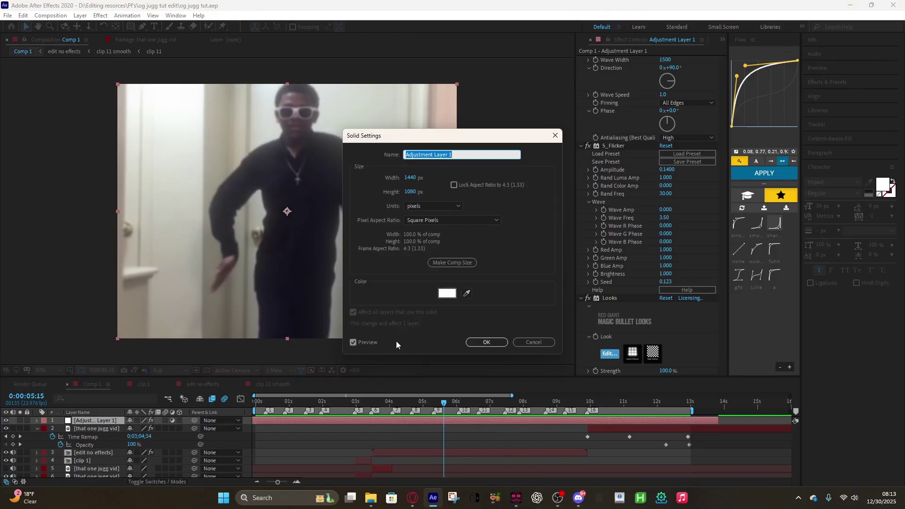
pyautogui.click(493, 346)
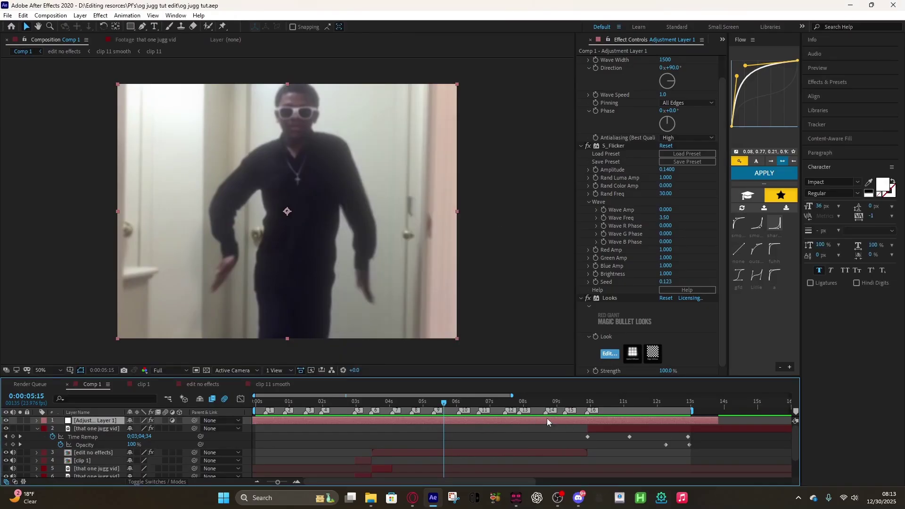
# Step: At 0:00:05:14, add a new white solid above Adjustment Layer 1 in Comp 1
pyautogui.click(440, 406)
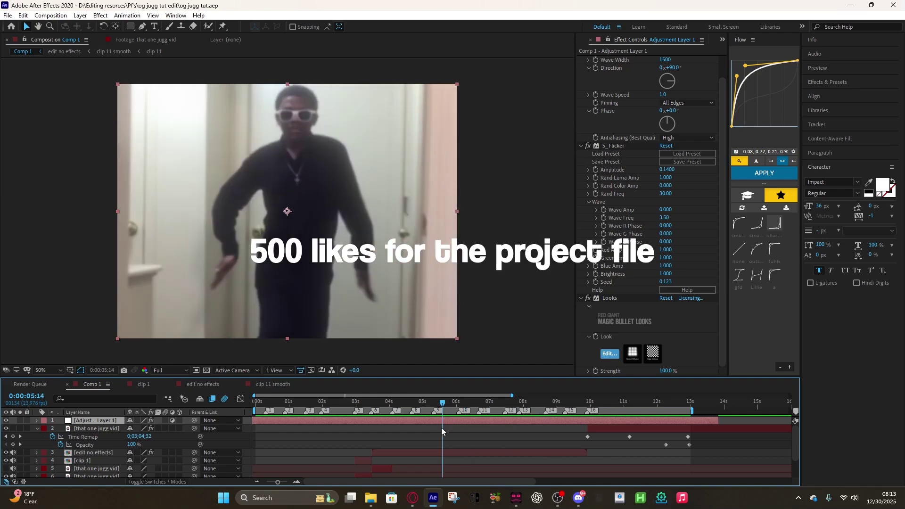
pyautogui.hotkey('ctrl', 'y')
pyautogui.click(485, 332)
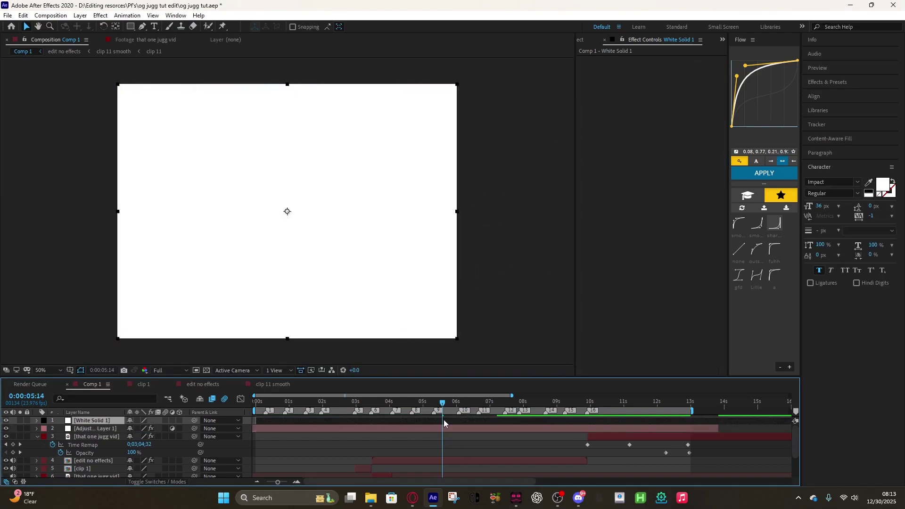
# Step: Search the effects for "cc" with the white solid selected
pyautogui.hotkey('ctrl', 'space')
pyautogui.write('cc')
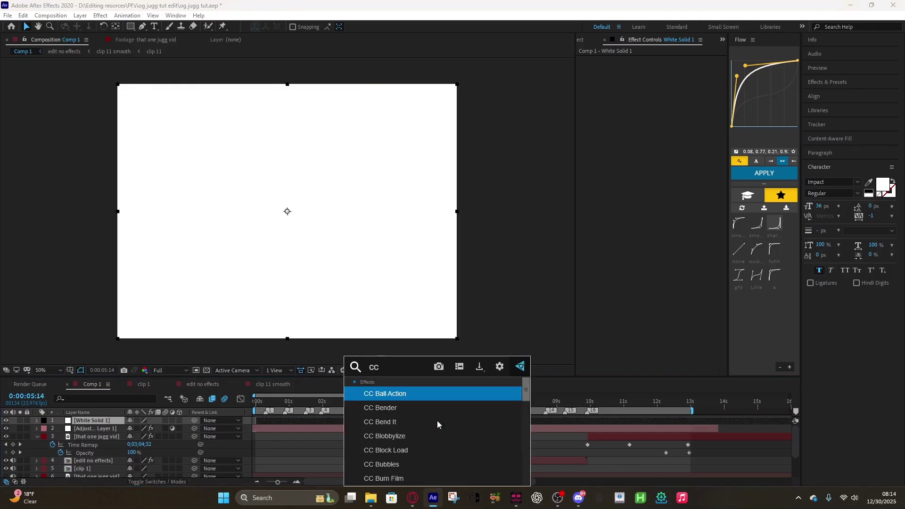